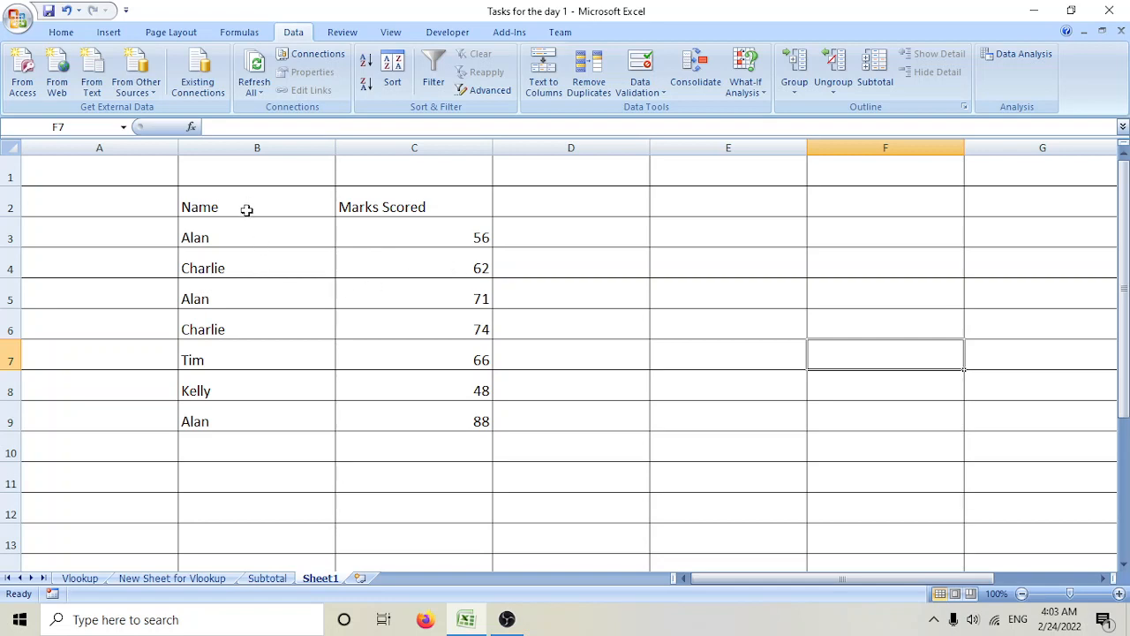
- Examine the names in B3:B9 and the marks in C3:C9, checking which names occur more than once
{"action": "left_click", "coordinate": [258, 244]}
{"action": "left_click_drag", "start_coordinate": [258, 244], "coordinate": [255, 424]}
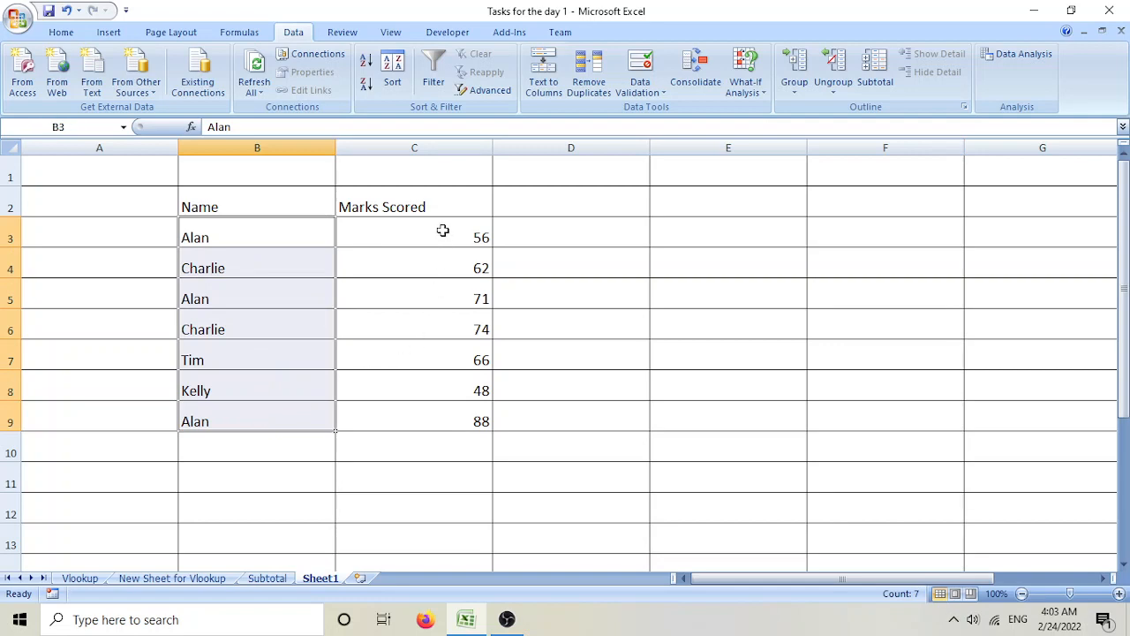
{"action": "left_click_drag", "start_coordinate": [441, 232], "coordinate": [436, 419]}
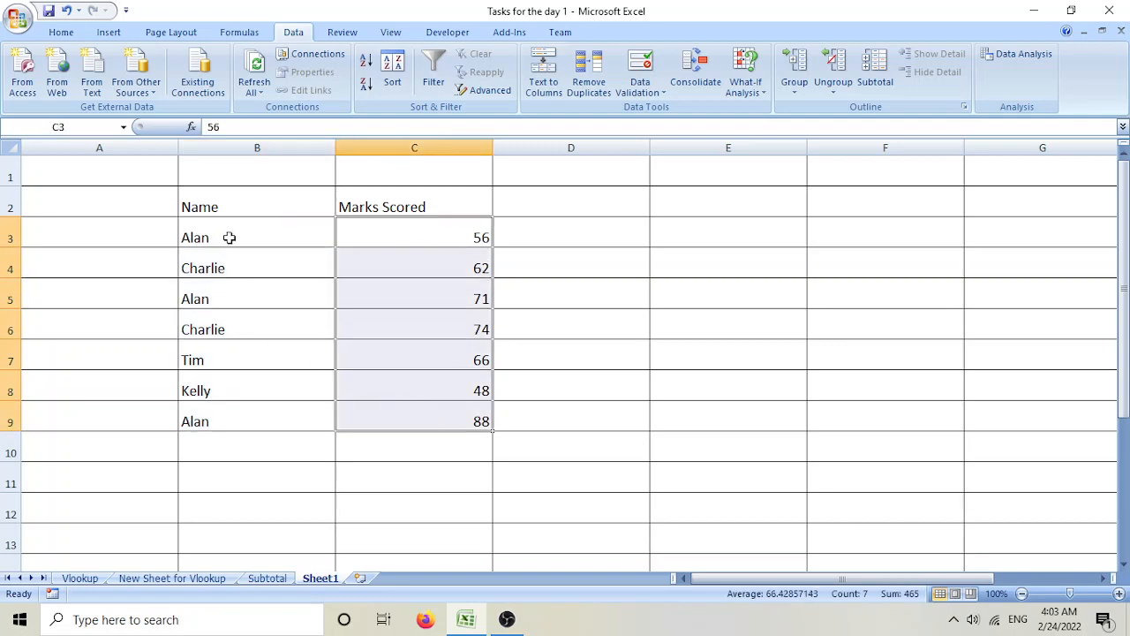
{"action": "left_click_drag", "start_coordinate": [239, 235], "coordinate": [240, 414]}
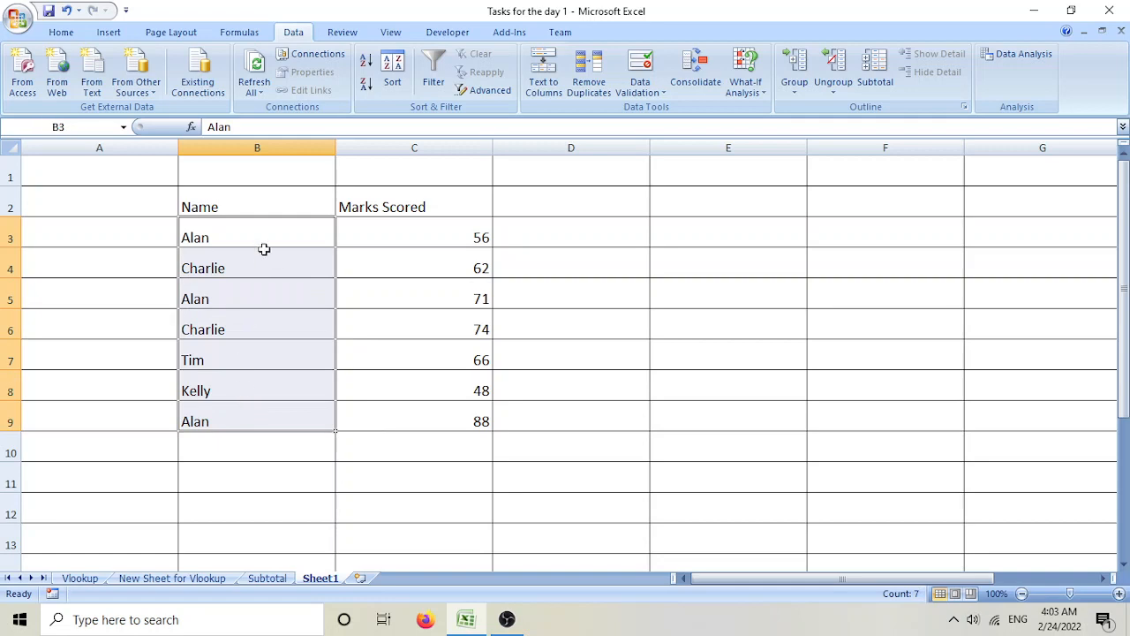
{"action": "left_click", "coordinate": [264, 235]}
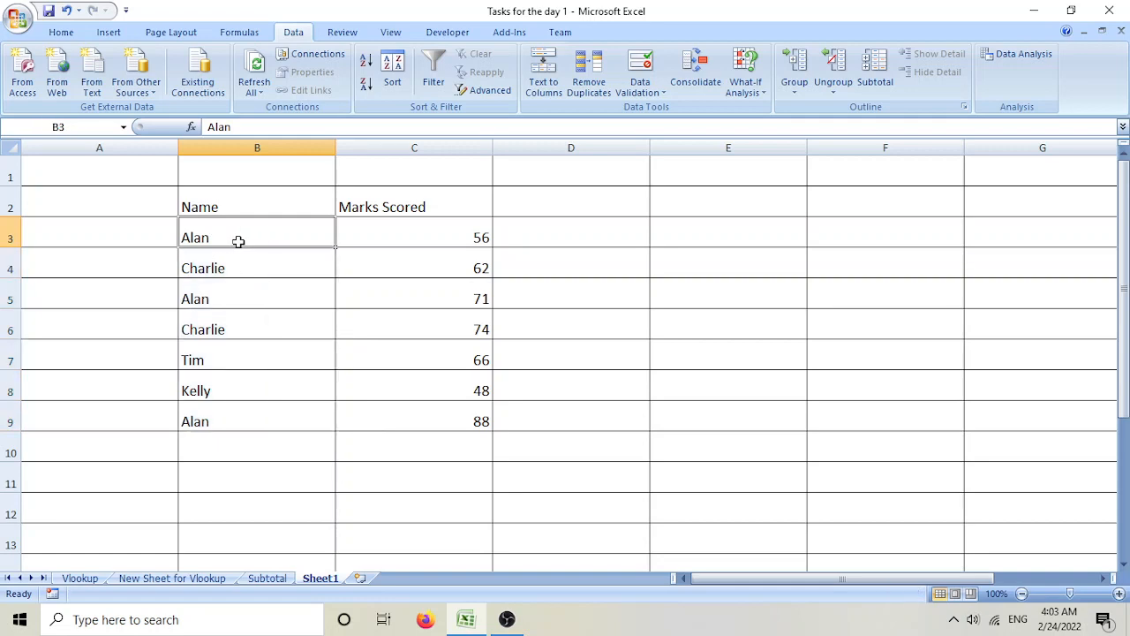
{"action": "left_click", "coordinate": [218, 304]}
{"action": "left_click", "coordinate": [234, 418]}
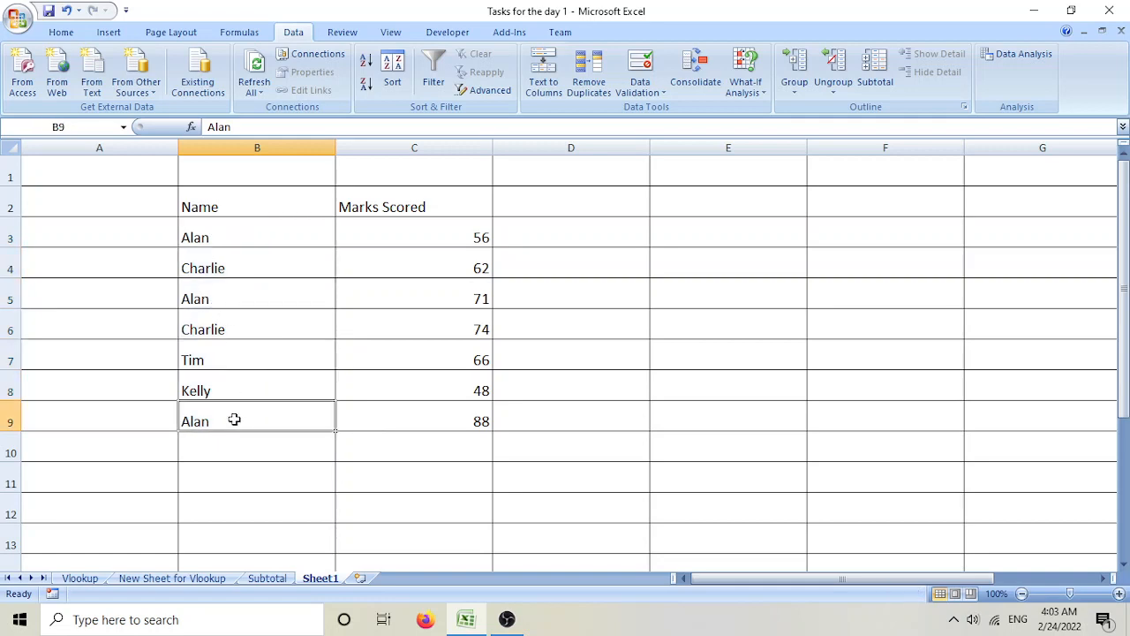
{"action": "left_click", "coordinate": [246, 271]}
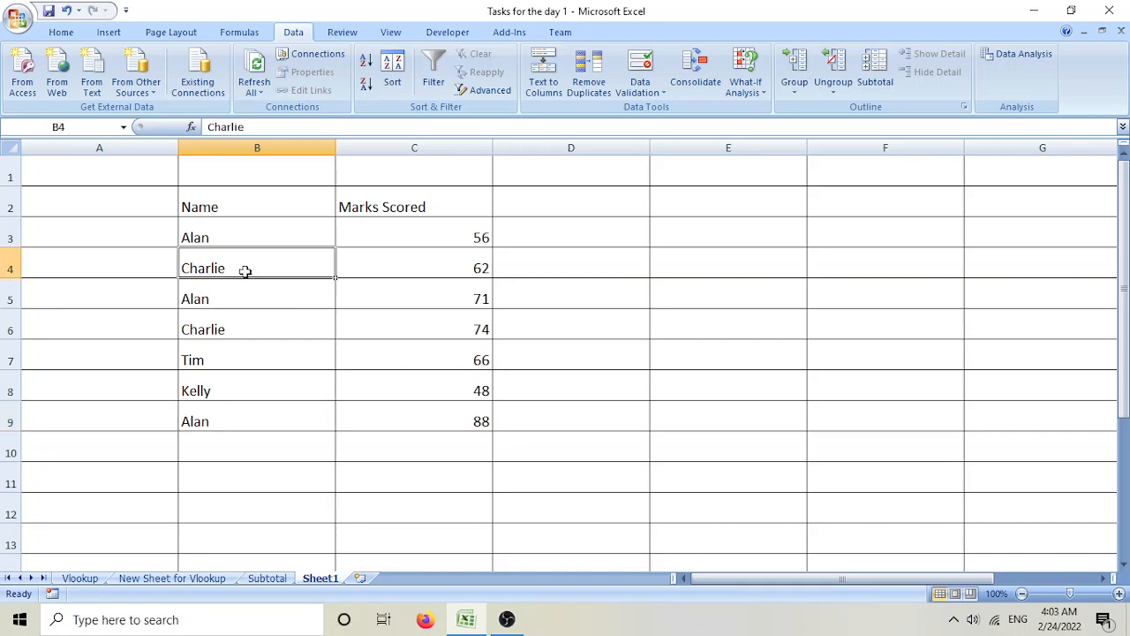
{"action": "left_click", "coordinate": [238, 334]}
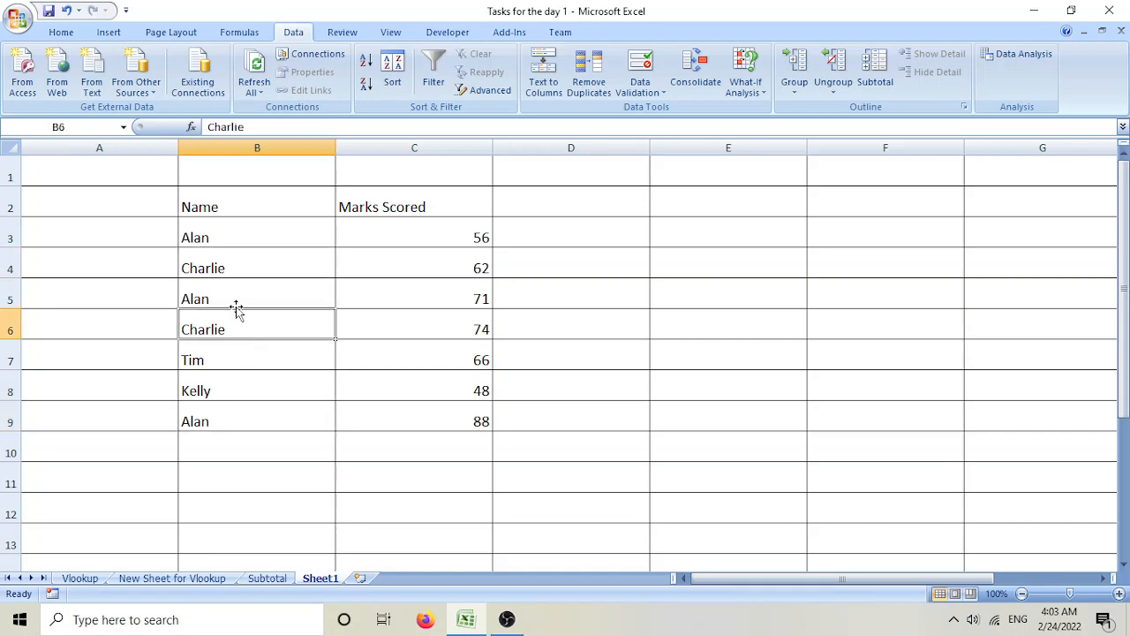
{"action": "left_click", "coordinate": [233, 363]}
{"action": "left_click", "coordinate": [239, 409]}
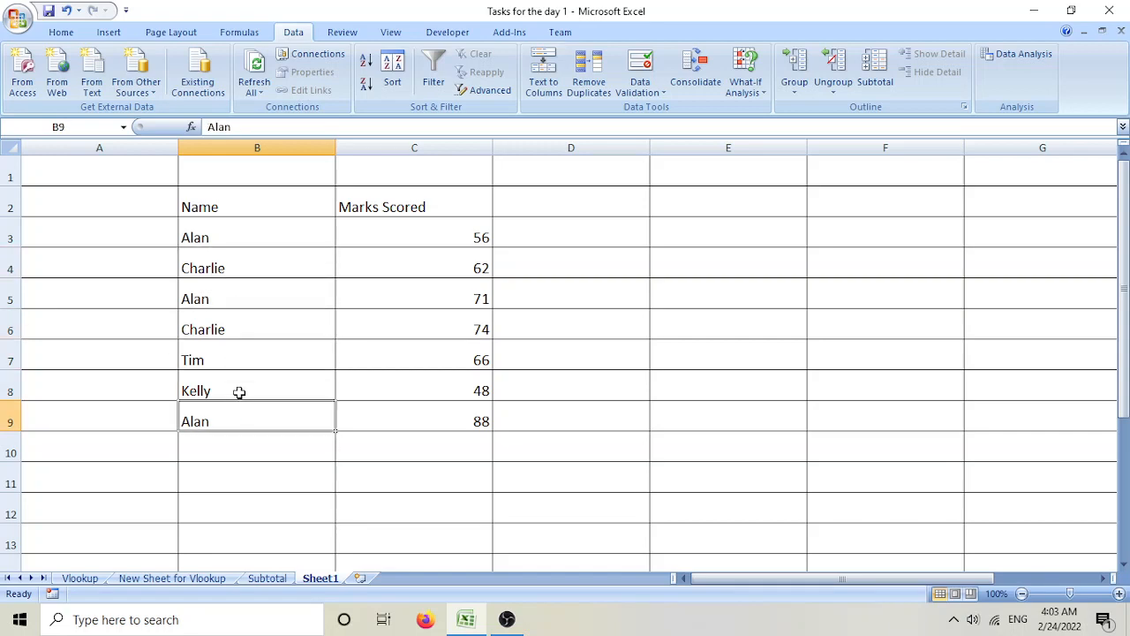
{"action": "left_click", "coordinate": [239, 382]}
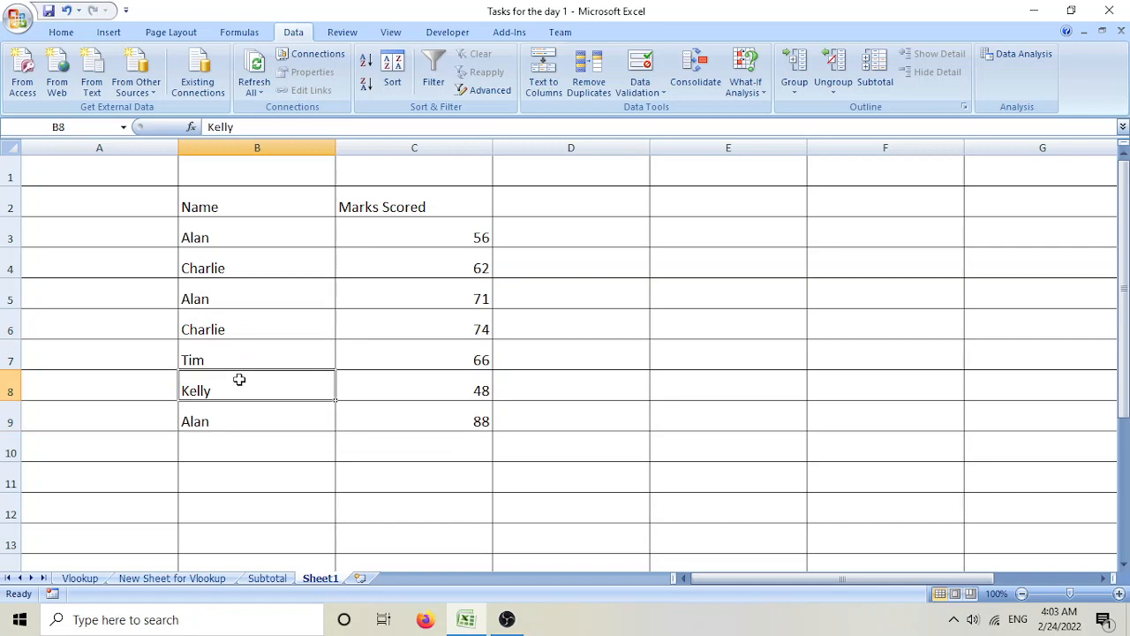
- Highlight all rows of the student listed in B3, selecting B3:C3, B5:C5 and B9:C9 together to compare the marks
{"action": "left_click", "coordinate": [243, 235]}
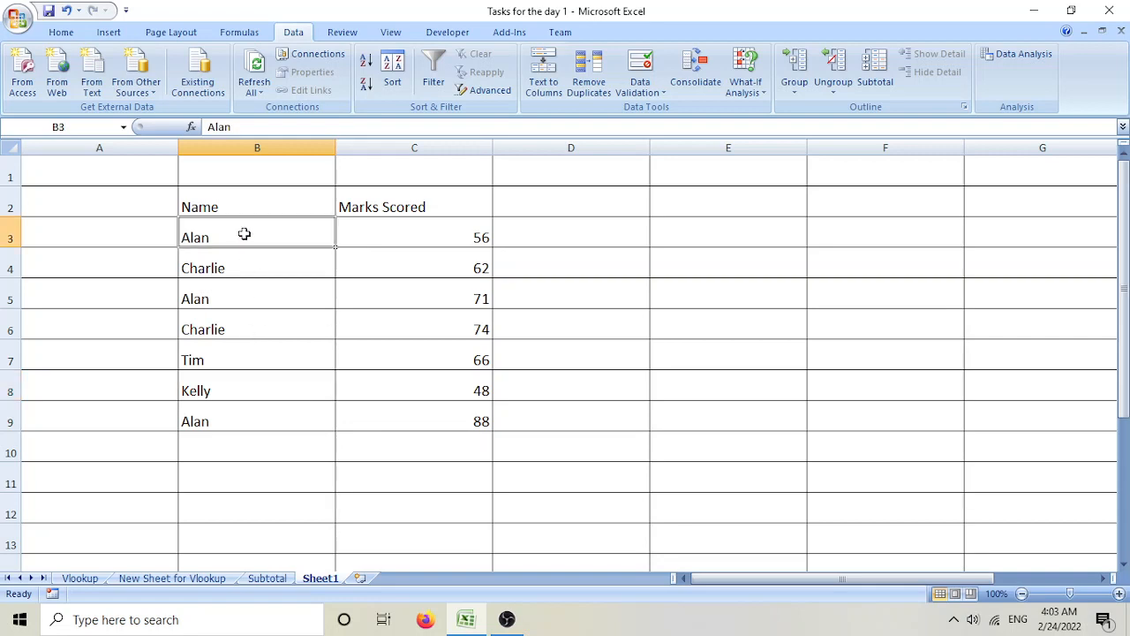
{"action": "left_click", "coordinate": [406, 233]}
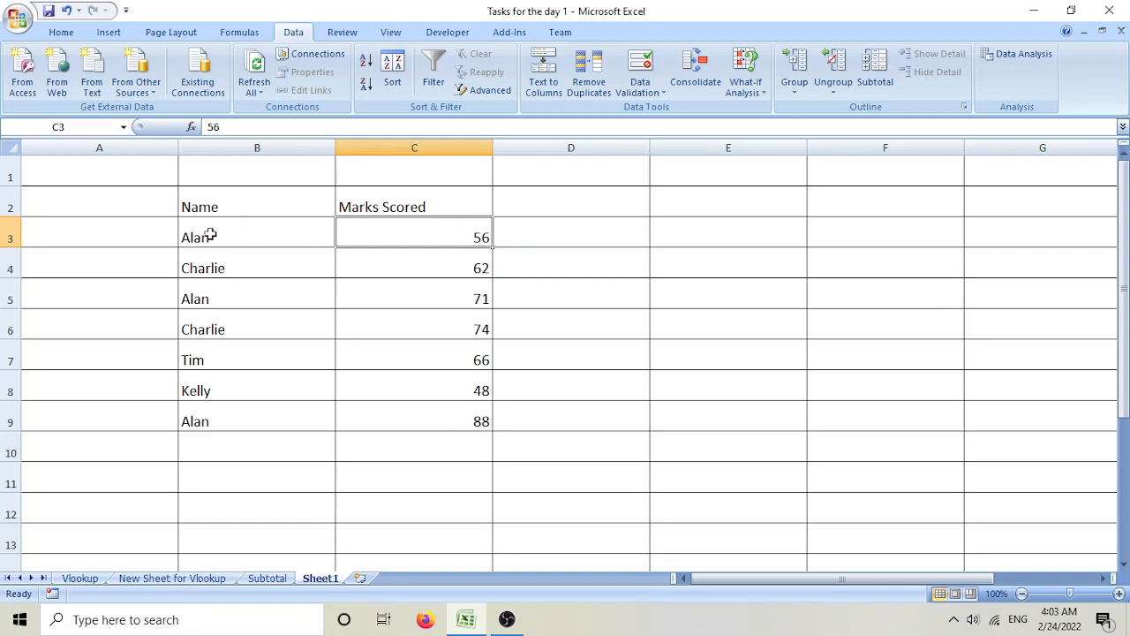
{"action": "left_click_drag", "start_coordinate": [212, 235], "coordinate": [396, 253]}
{"action": "left_click_drag", "start_coordinate": [244, 291], "coordinate": [436, 303], "text": "ctrl"}
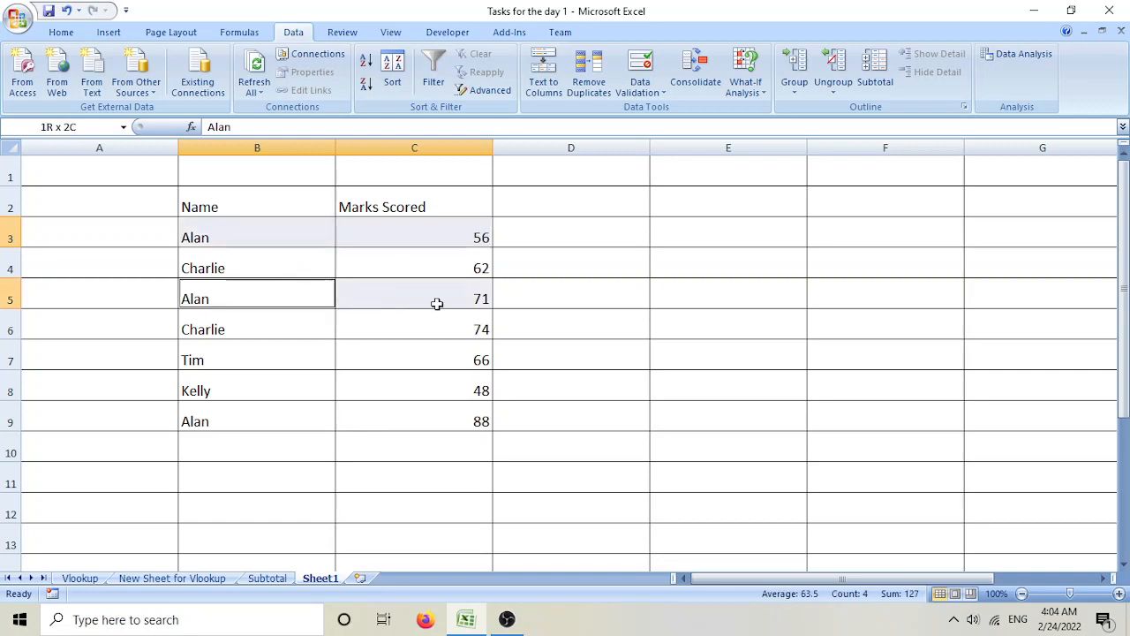
{"action": "left_click_drag", "start_coordinate": [207, 415], "coordinate": [444, 424], "text": "ctrl"}
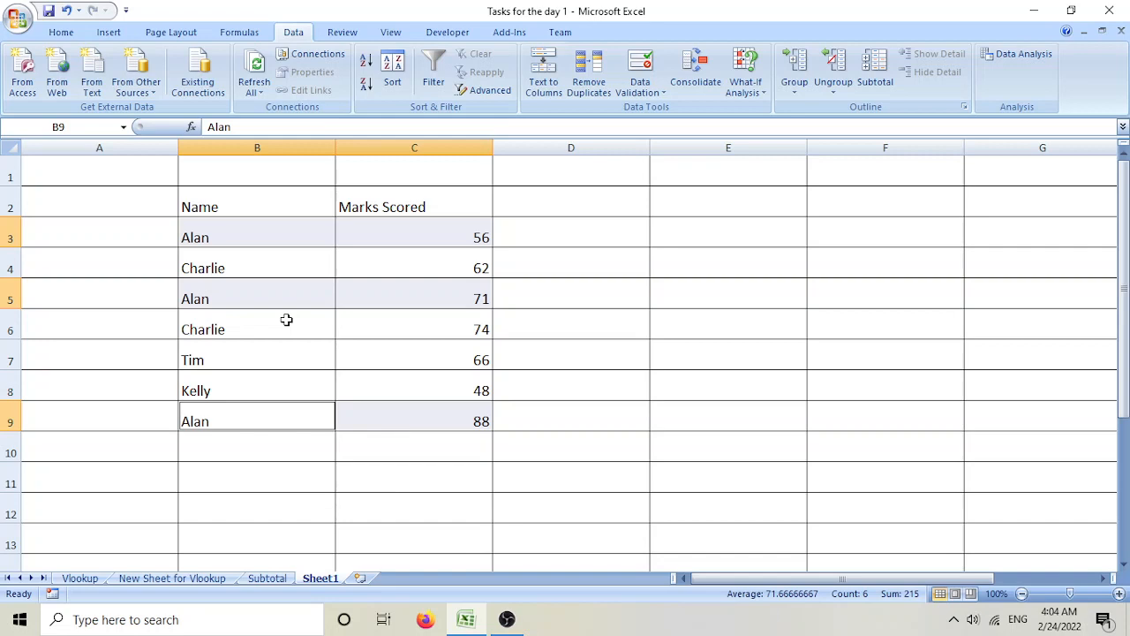
{"action": "left_click", "coordinate": [531, 329]}
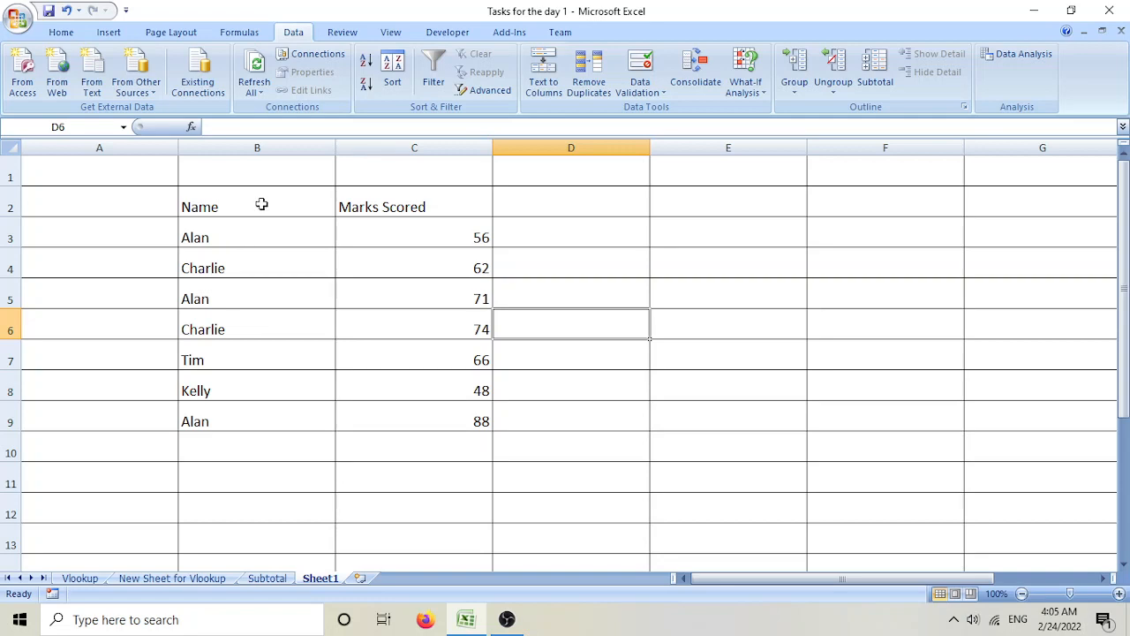
- Review the Name column B2:B9 and go through the name and mark pairs from row 3 down to row 9
{"action": "left_click_drag", "start_coordinate": [260, 204], "coordinate": [264, 416]}
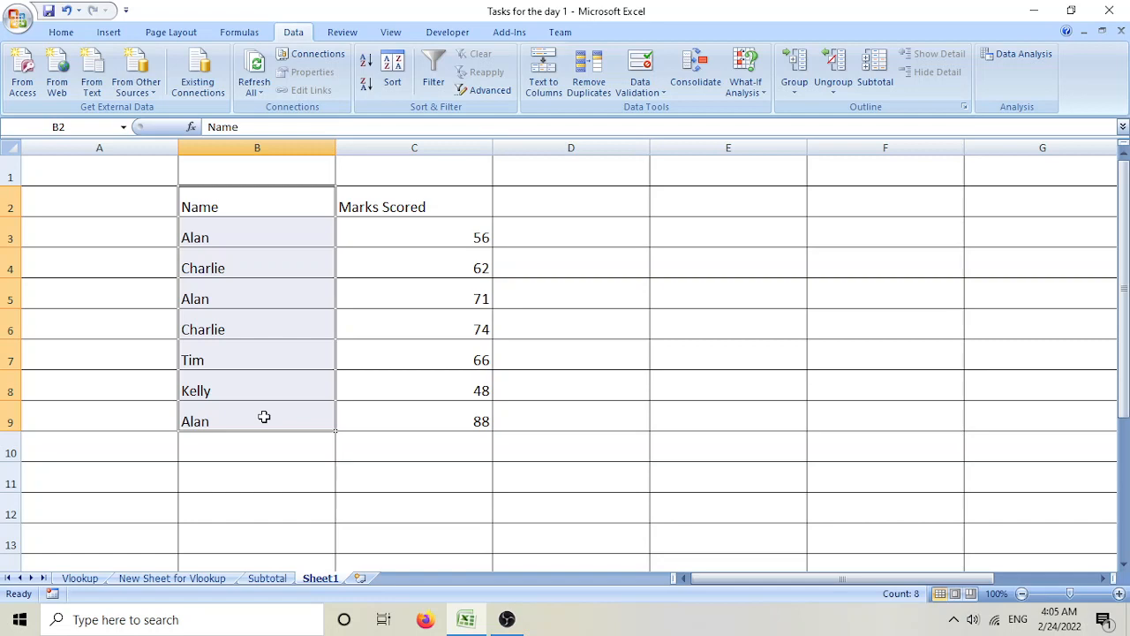
{"action": "left_click", "coordinate": [262, 235]}
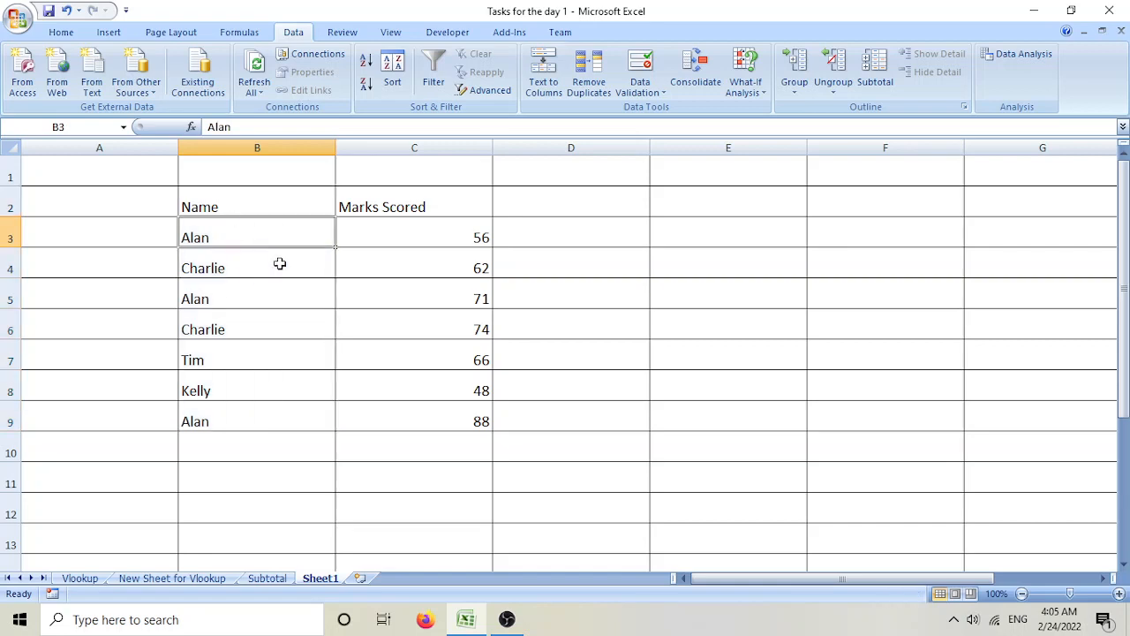
{"action": "left_click_drag", "start_coordinate": [265, 235], "coordinate": [371, 231]}
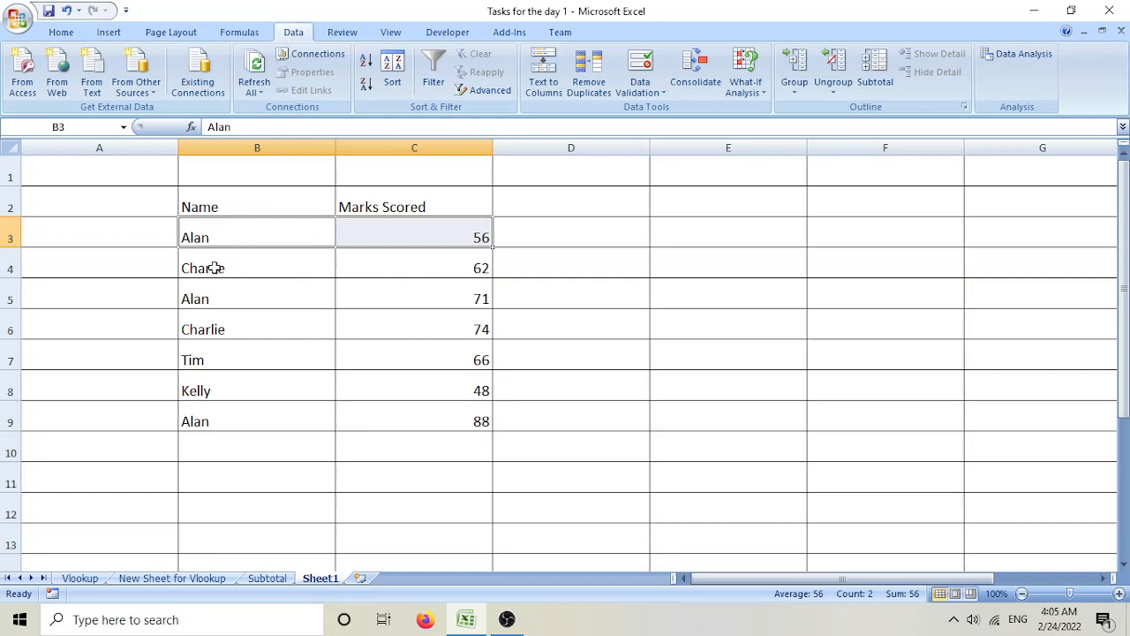
{"action": "left_click_drag", "start_coordinate": [222, 275], "coordinate": [366, 262]}
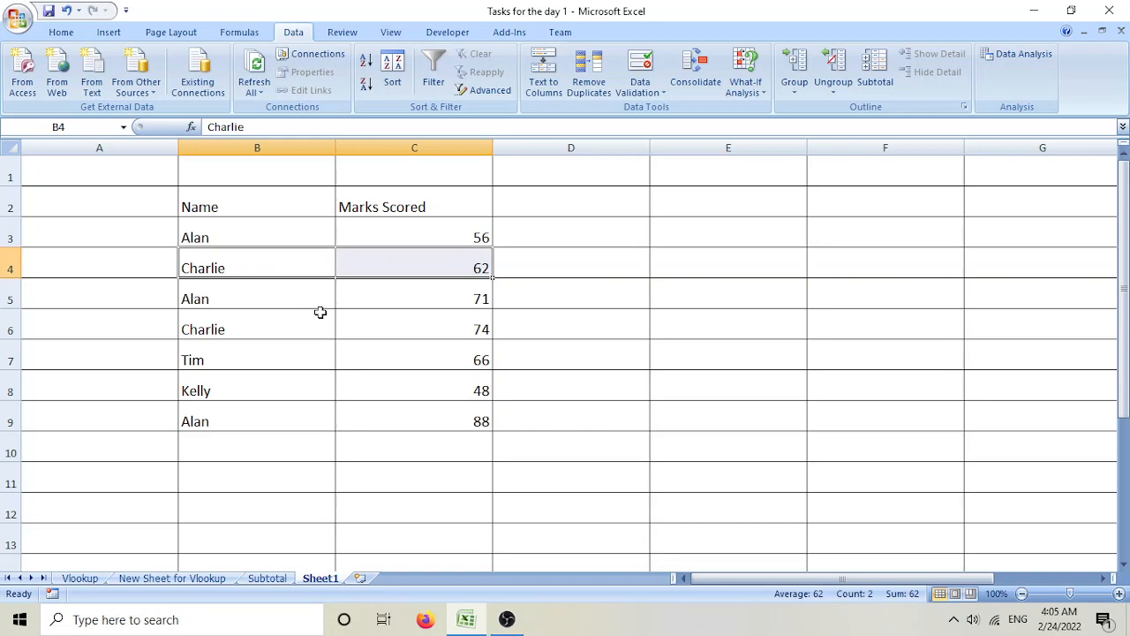
{"action": "left_click_drag", "start_coordinate": [250, 298], "coordinate": [403, 426]}
{"action": "left_click", "coordinate": [276, 242]}
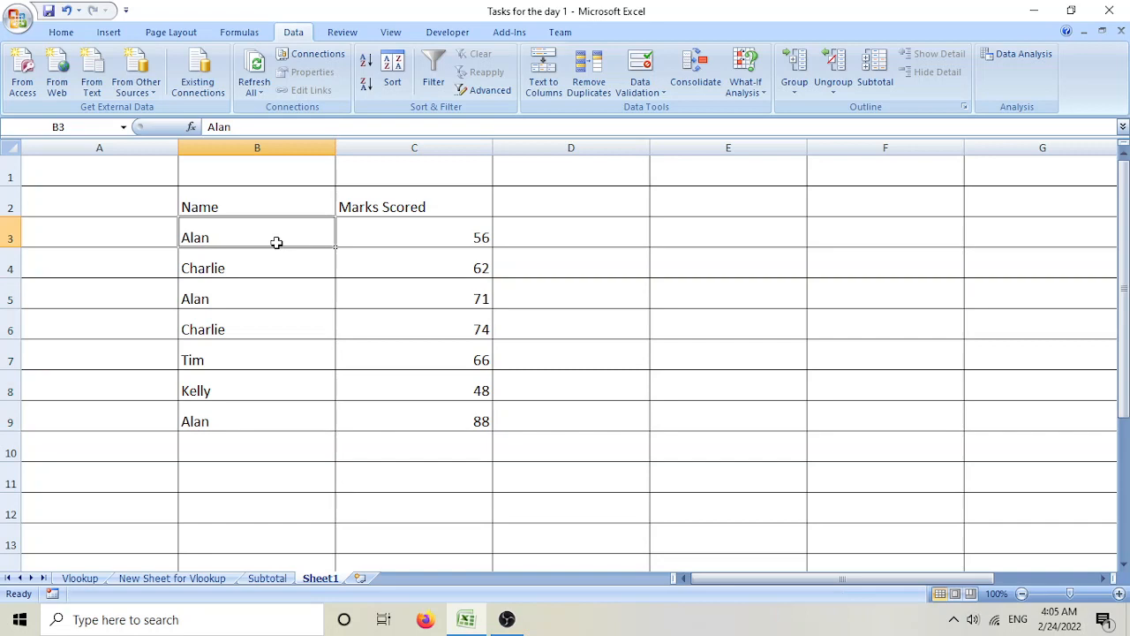
- Enter an ID in A3 consisting of 1 directly followed by the row's name, and head the column "Unique ID" in A2
{"action": "left_click", "coordinate": [113, 238]}
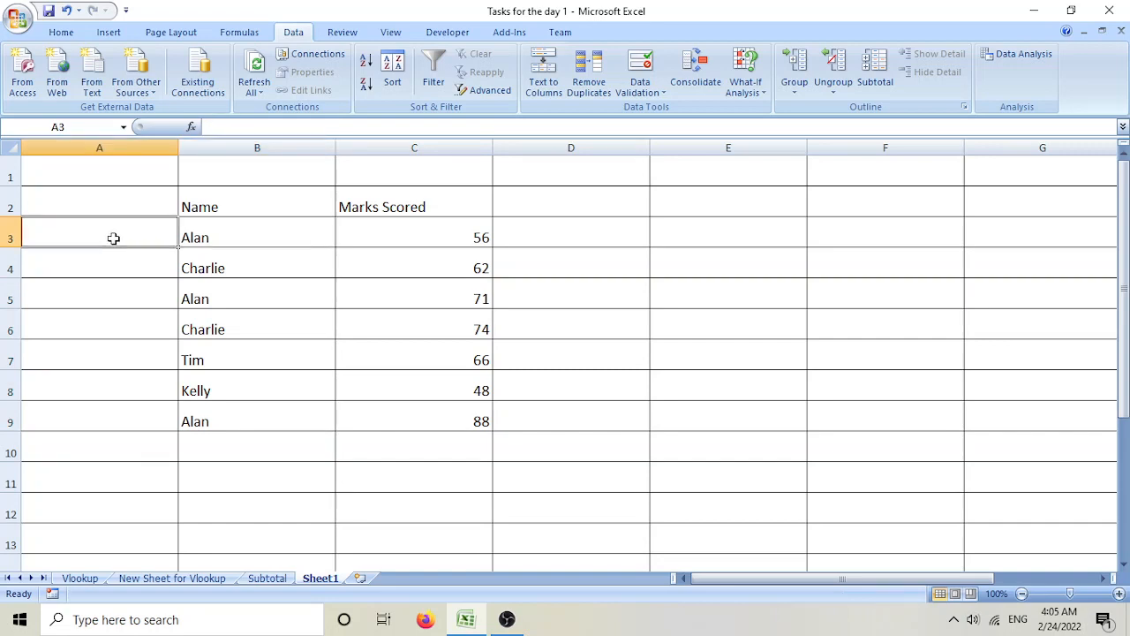
{"action": "type", "text": "1Alan"}
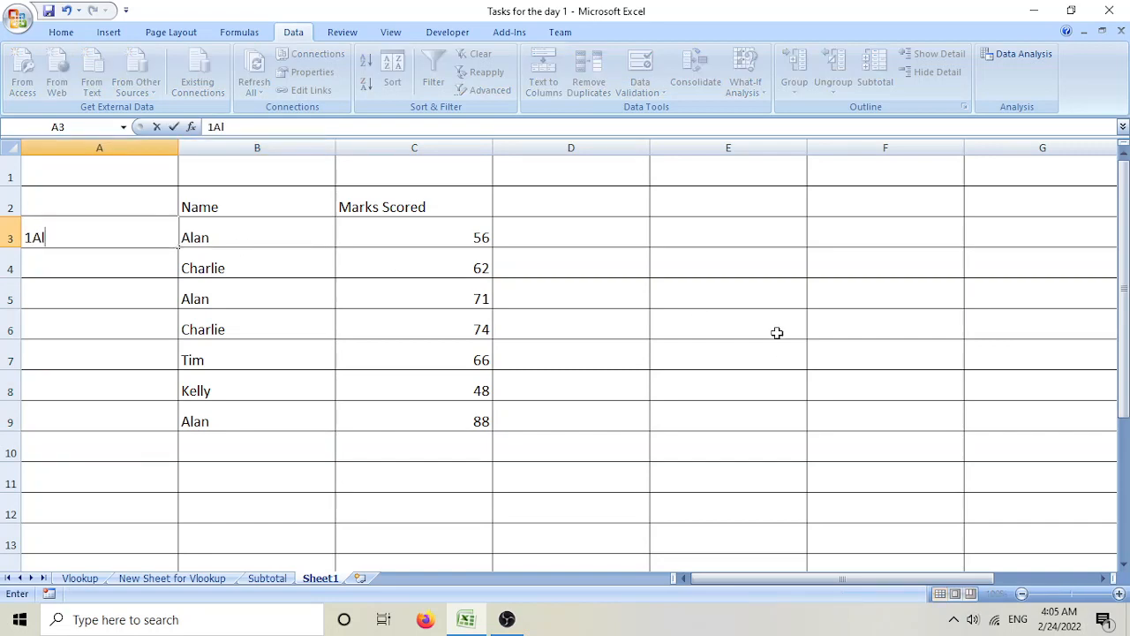
{"action": "key", "text": "Return"}
{"action": "key", "text": "Up"}
{"action": "key", "text": "Up"}
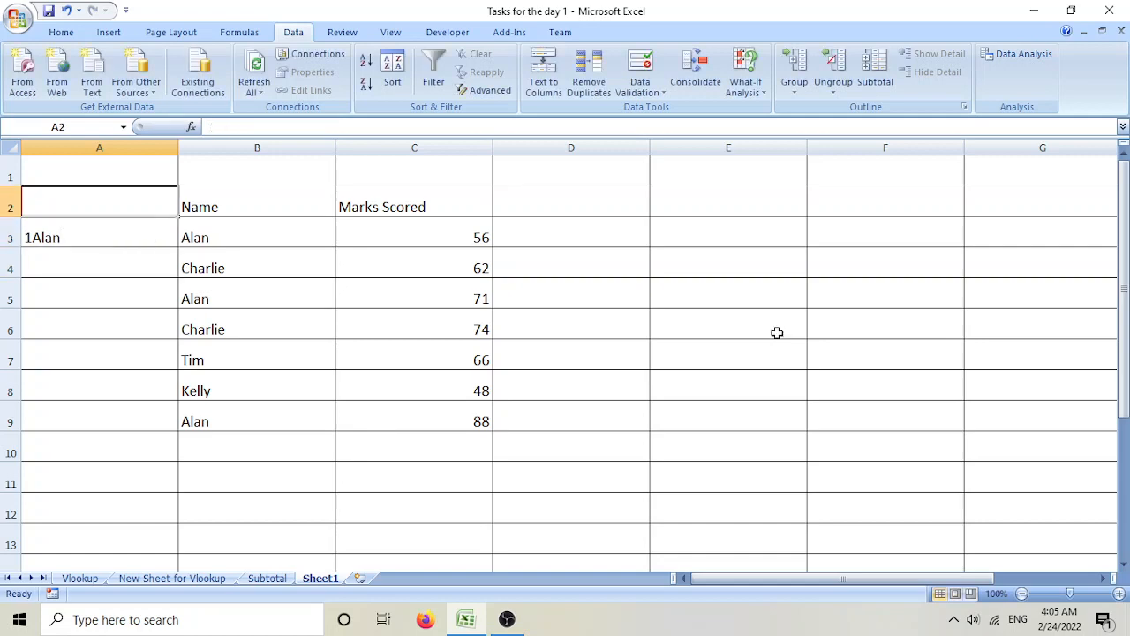
{"action": "type", "text": "Unique"}
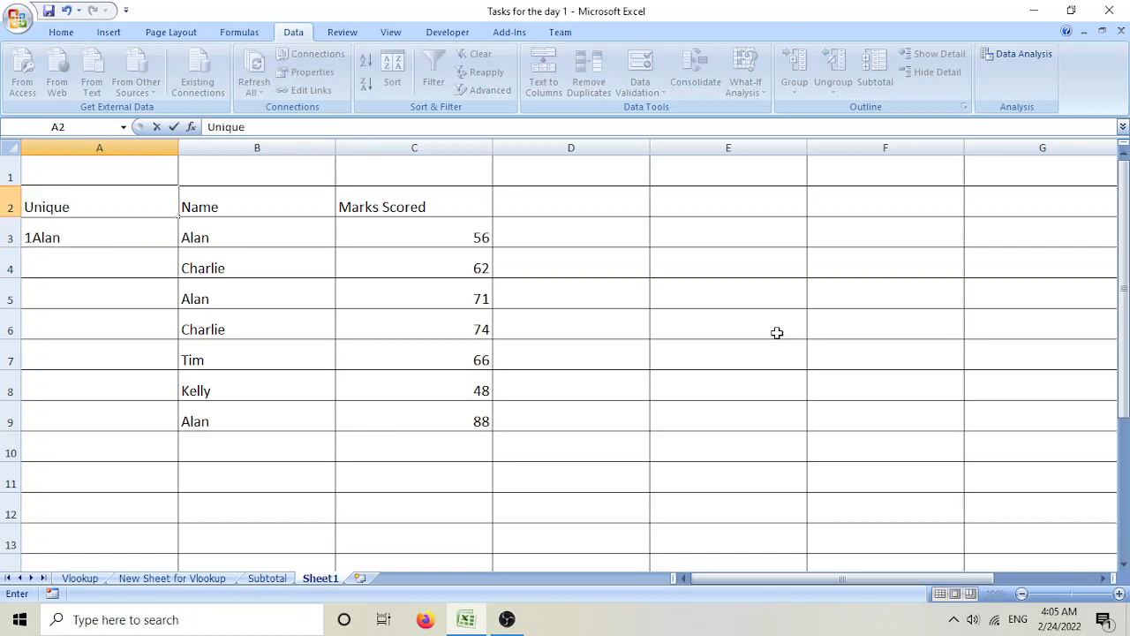
{"action": "type", "text": " ID"}
{"action": "key", "text": "Return"}
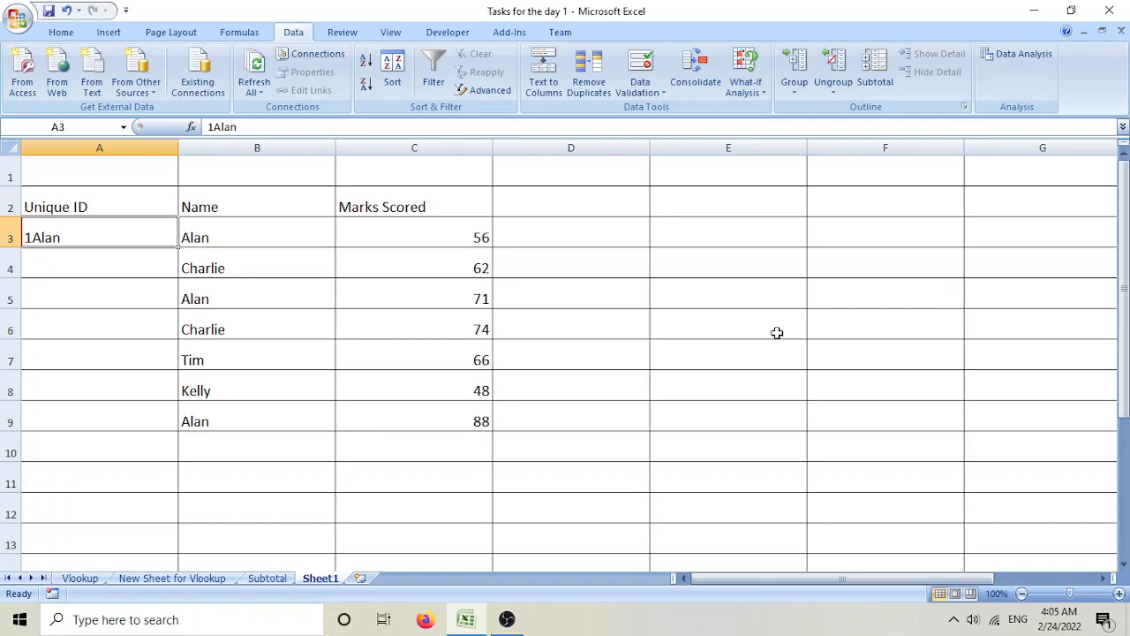
- Enter IDs in A4 and A5 by prefixing the row's name with its occurrence number, 1 in A4 and 2 in A5
{"action": "key", "text": "Return"}
{"action": "type", "text": "1Cha"}
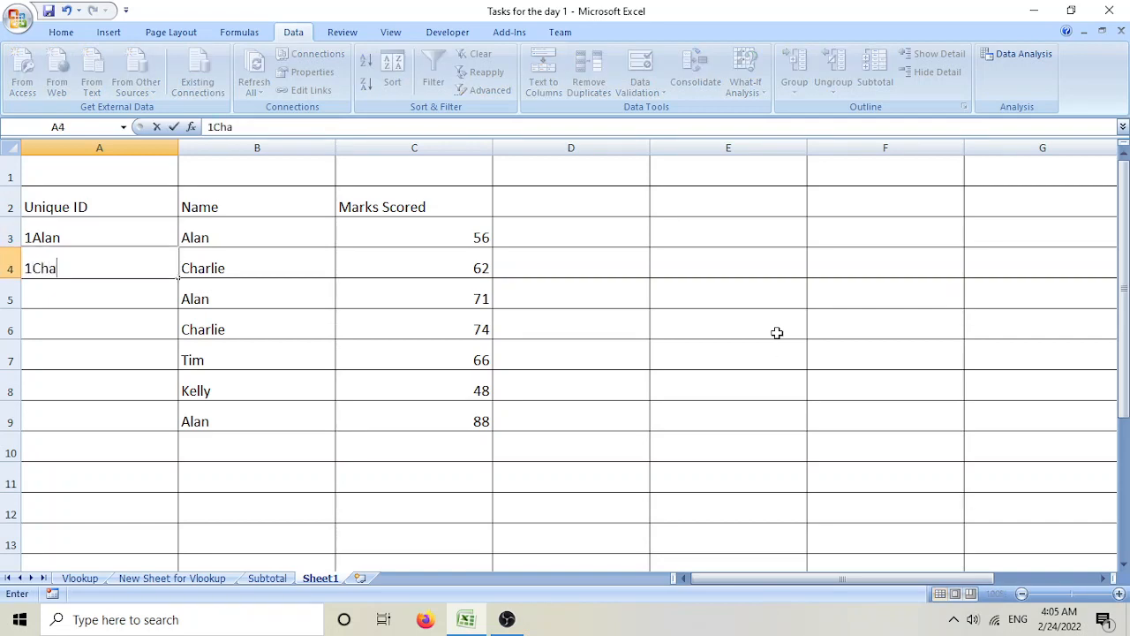
{"action": "type", "text": "rlie"}
{"action": "key", "text": "Return"}
{"action": "type", "text": "1"}
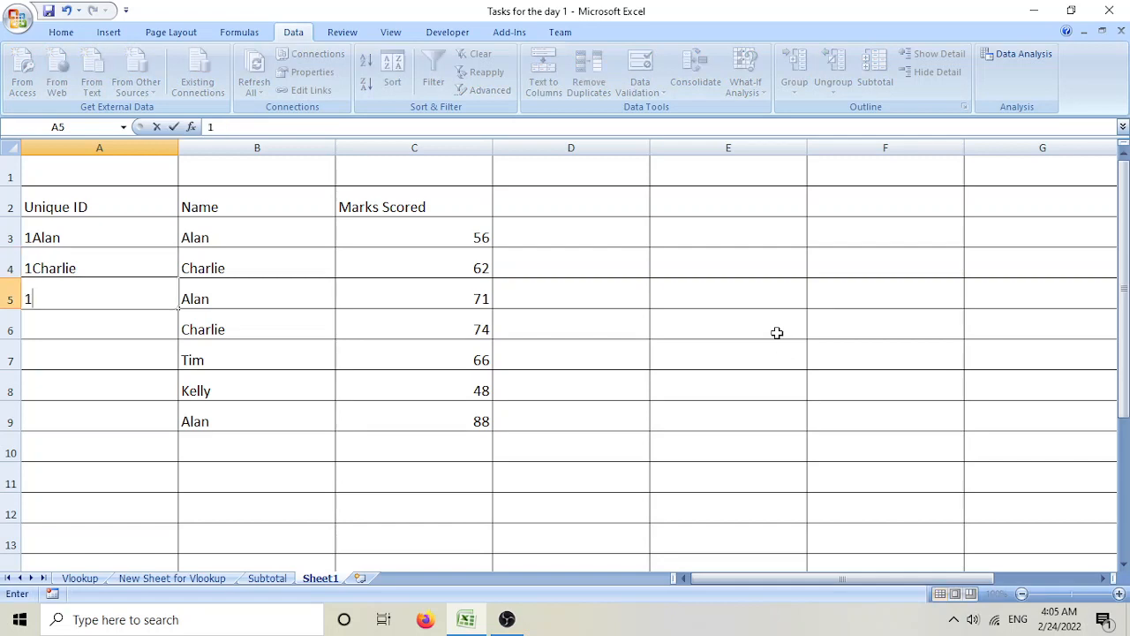
{"action": "key", "text": "BackSpace"}
{"action": "type", "text": "2Alan"}
{"action": "key", "text": "Return"}
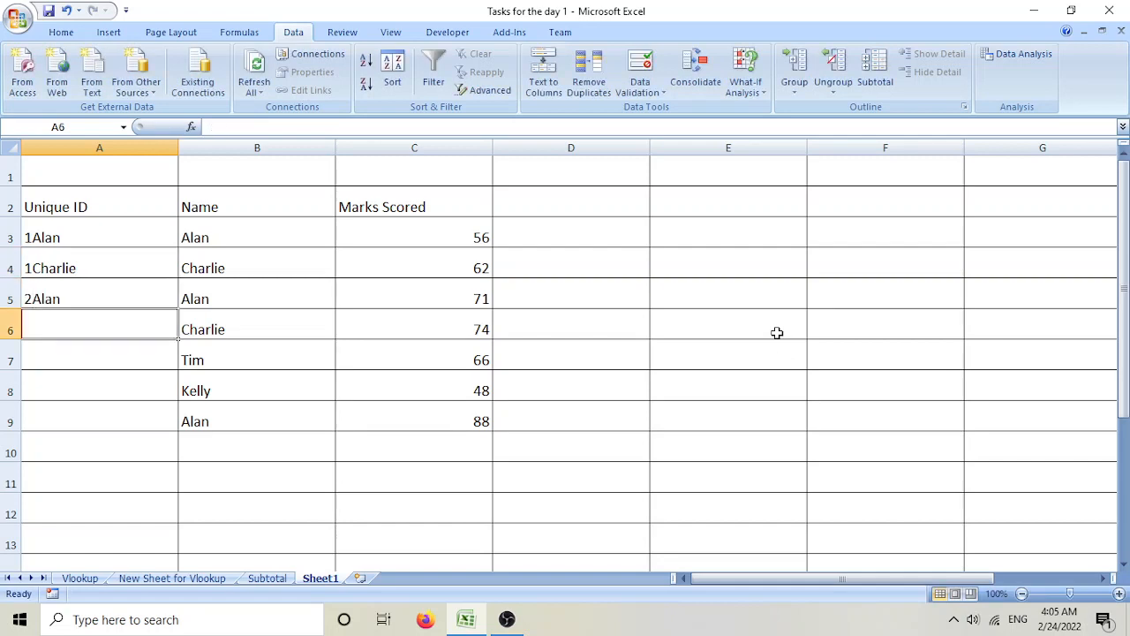
- Enter IDs in A6:A9 by prefixing each row's name with its occurrence number: 2, 1, 1 and 3
{"action": "type", "text": "2Charlie"}
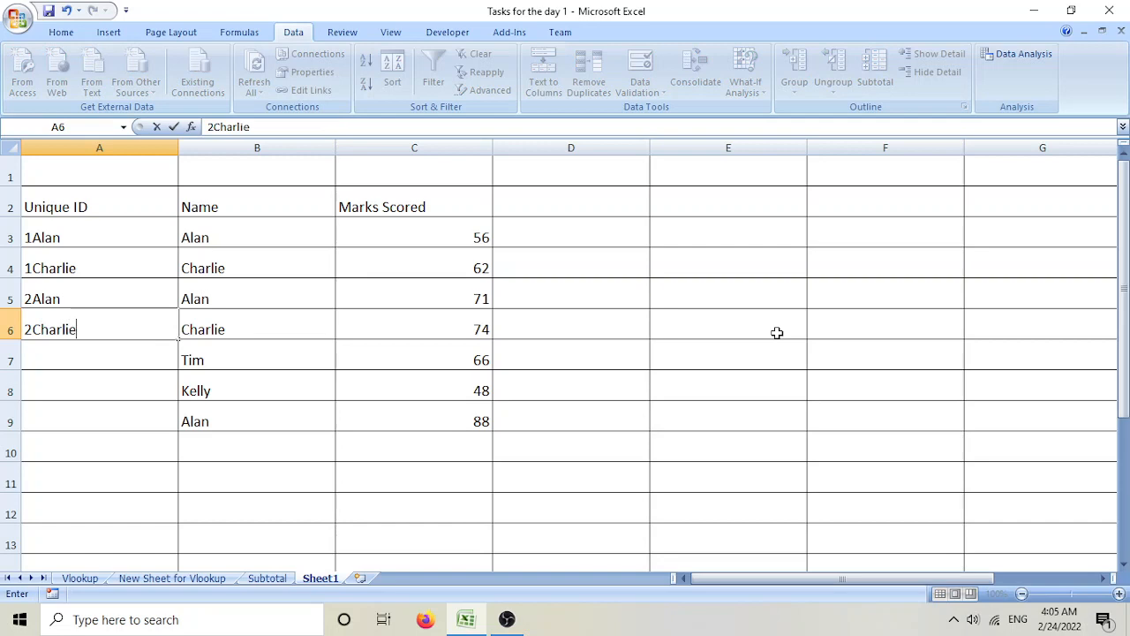
{"action": "key", "text": "Return"}
{"action": "type", "text": "1Time"}
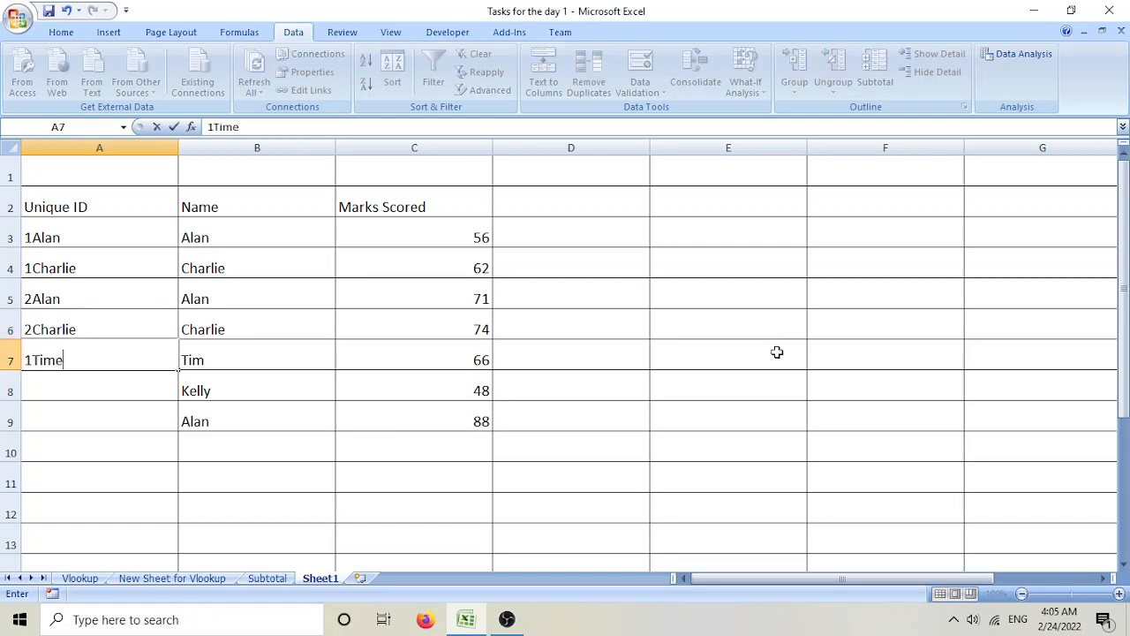
{"action": "key", "text": "Return"}
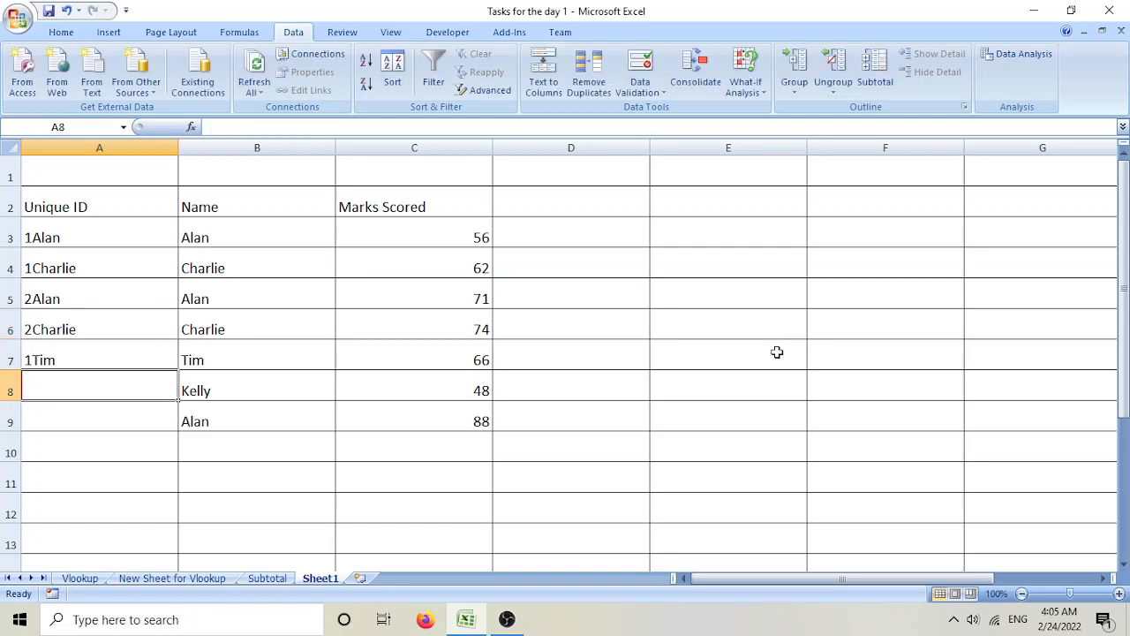
{"action": "type", "text": "1Kelly"}
{"action": "key", "text": "Return"}
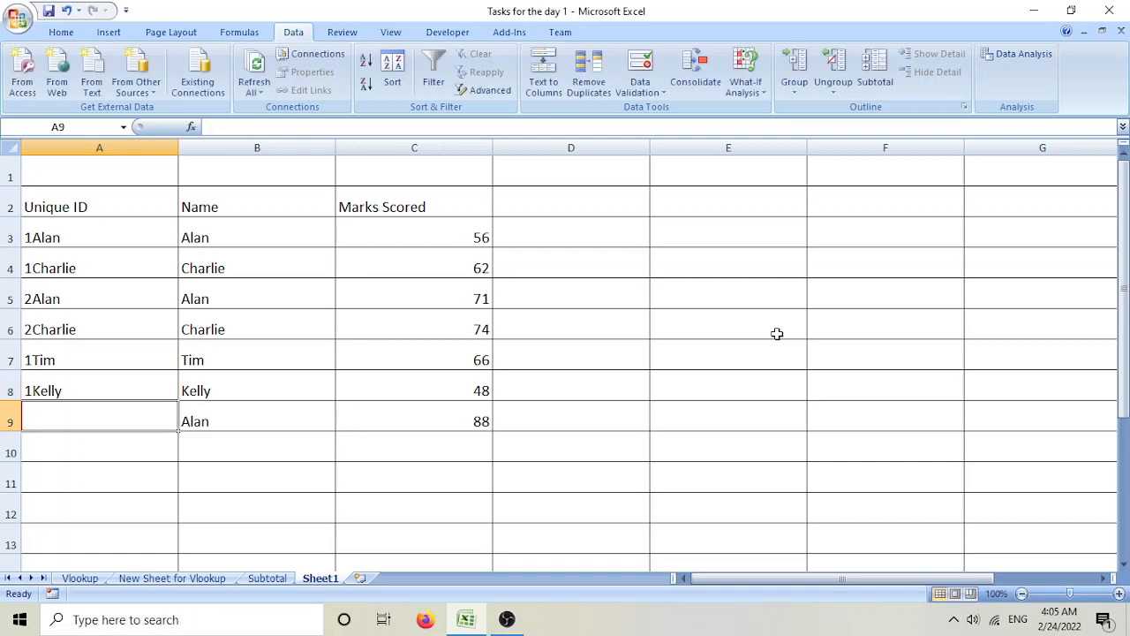
{"action": "type", "text": "3Alan"}
{"action": "key", "text": "Return"}
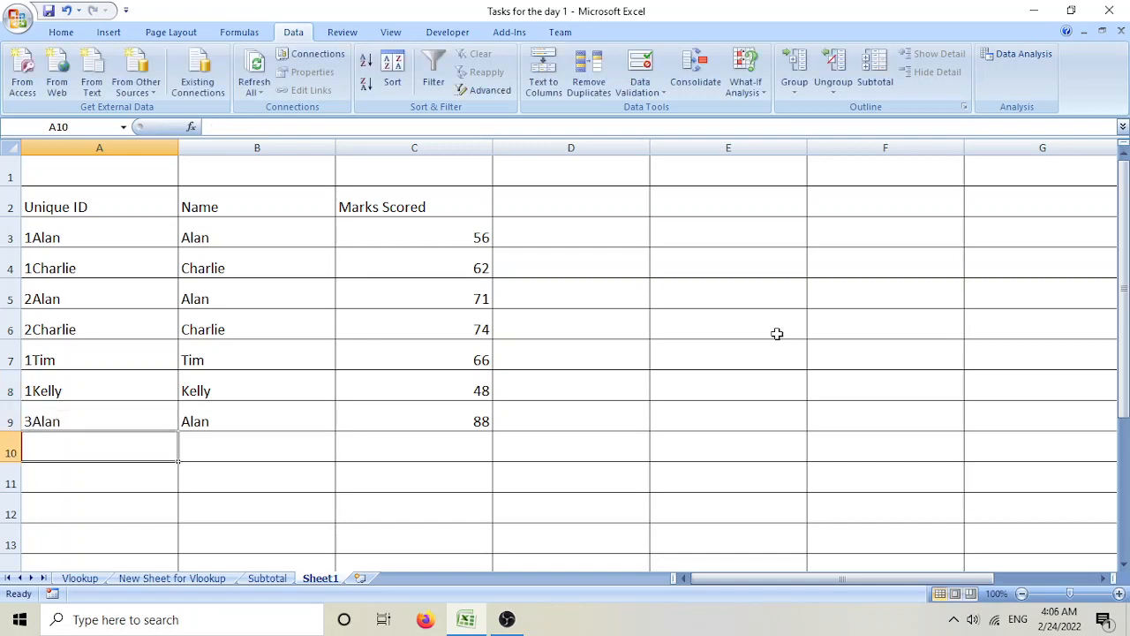
- Review the IDs in A3:A9 by selecting the whole range, and return to cell A3
{"action": "key", "text": "Up"}
{"action": "key", "text": "Up"}
{"action": "key", "text": "Up"}
{"action": "key", "text": "Up"}
{"action": "key", "text": "Up"}
{"action": "key", "text": "Up"}
{"action": "key", "text": "Up"}
{"action": "key", "text": "Up"}
{"action": "key", "text": "Down"}
{"action": "key", "text": "shift+Down"}
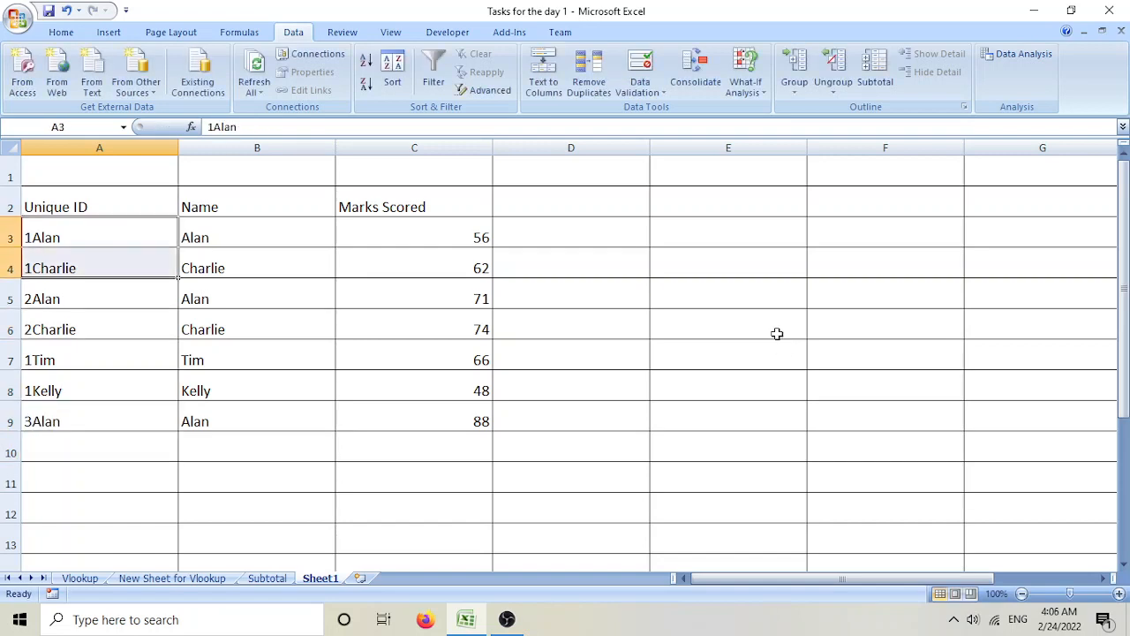
{"action": "key", "text": "shift+Down"}
{"action": "key", "text": "shift+Down"}
{"action": "key", "text": "shift+Down"}
{"action": "key", "text": "shift+Down"}
{"action": "key", "text": "shift+Down"}
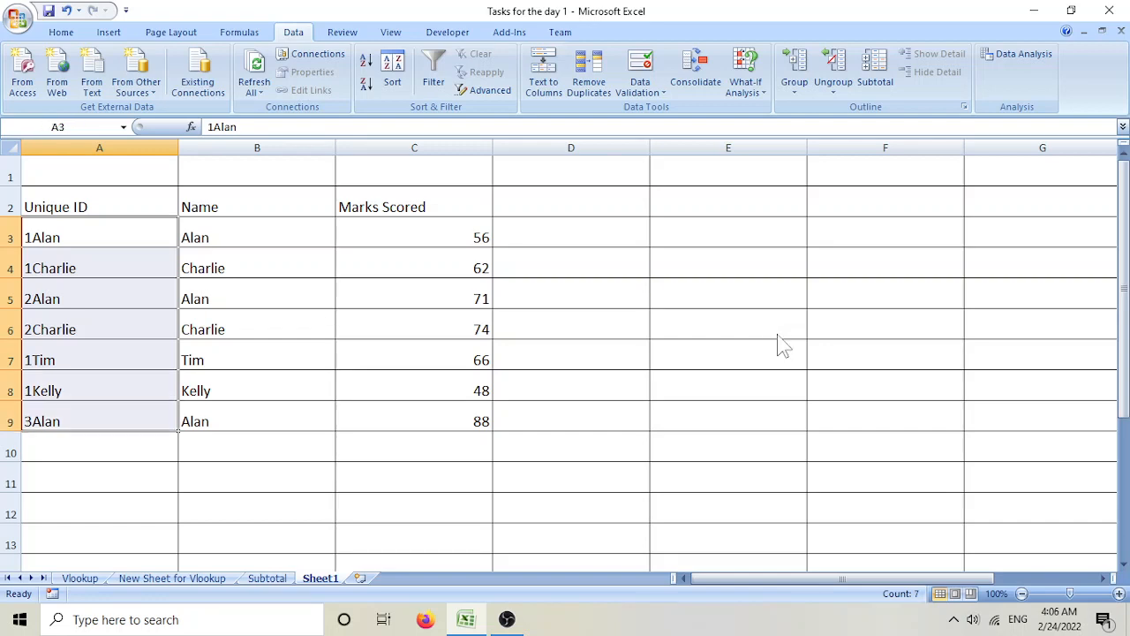
{"action": "key", "text": "Up"}
{"action": "key", "text": "Up"}
{"action": "key", "text": "Down"}
{"action": "key", "text": "Down"}
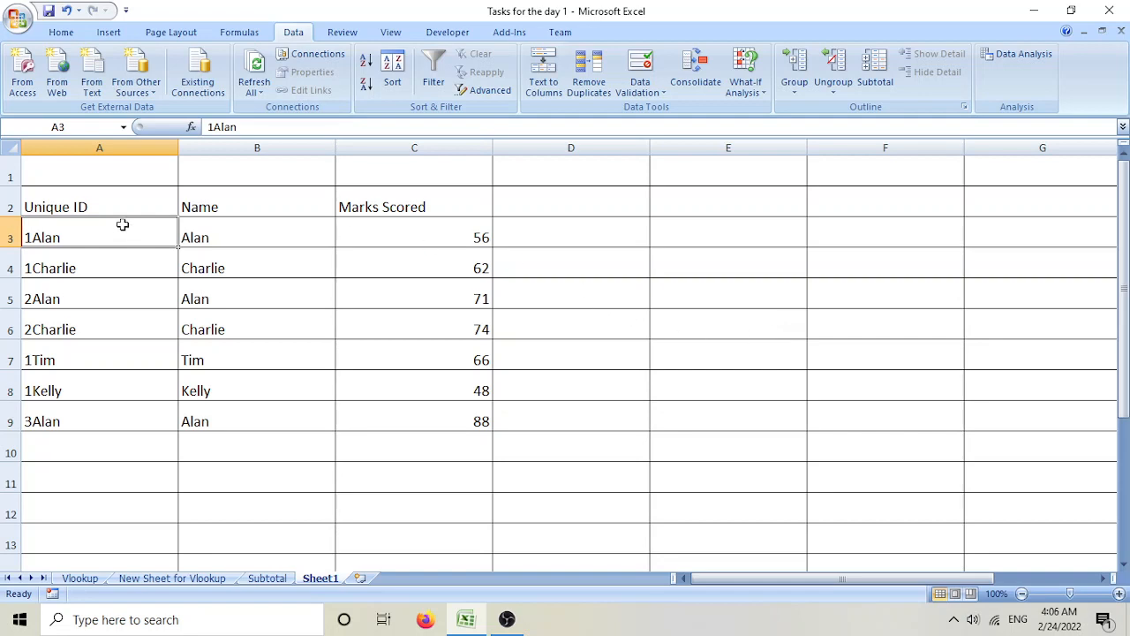
- Clear the manually entered IDs from A3:A9, keeping the column heading
{"action": "left_click_drag", "start_coordinate": [121, 231], "coordinate": [120, 414]}
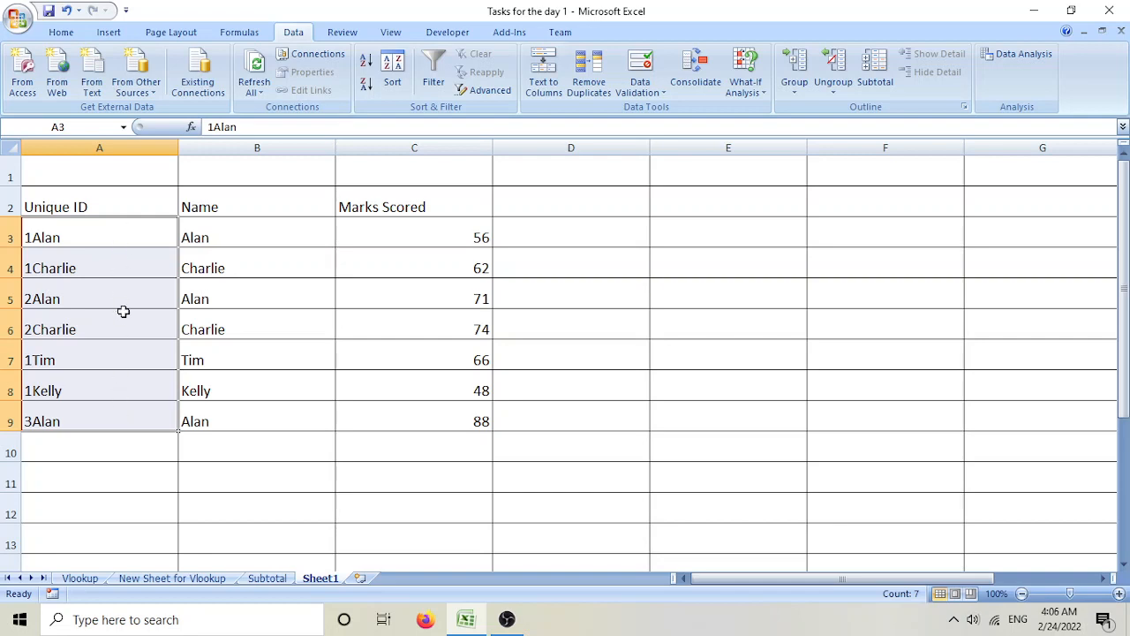
{"action": "left_click", "coordinate": [113, 238]}
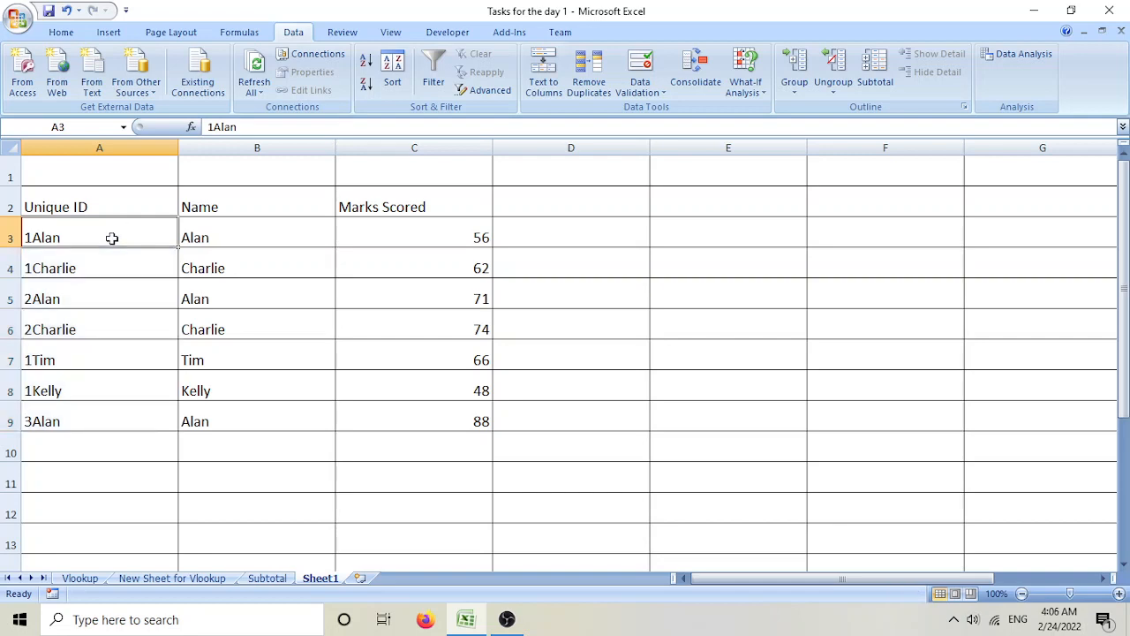
{"action": "left_click_drag", "start_coordinate": [104, 251], "coordinate": [67, 425]}
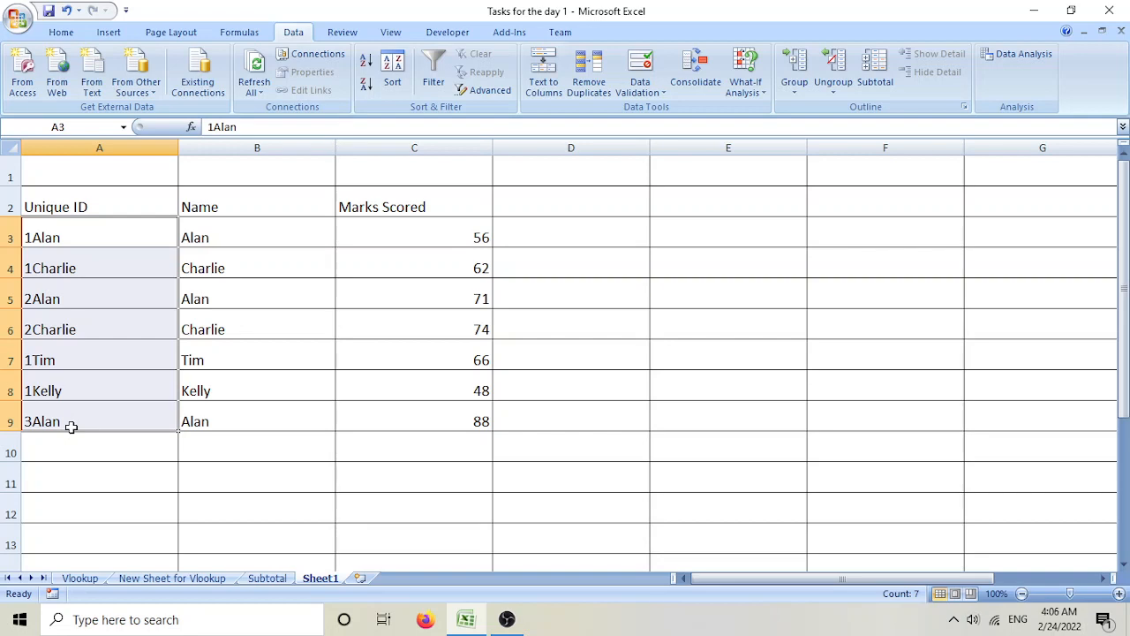
{"action": "key", "text": "Delete"}
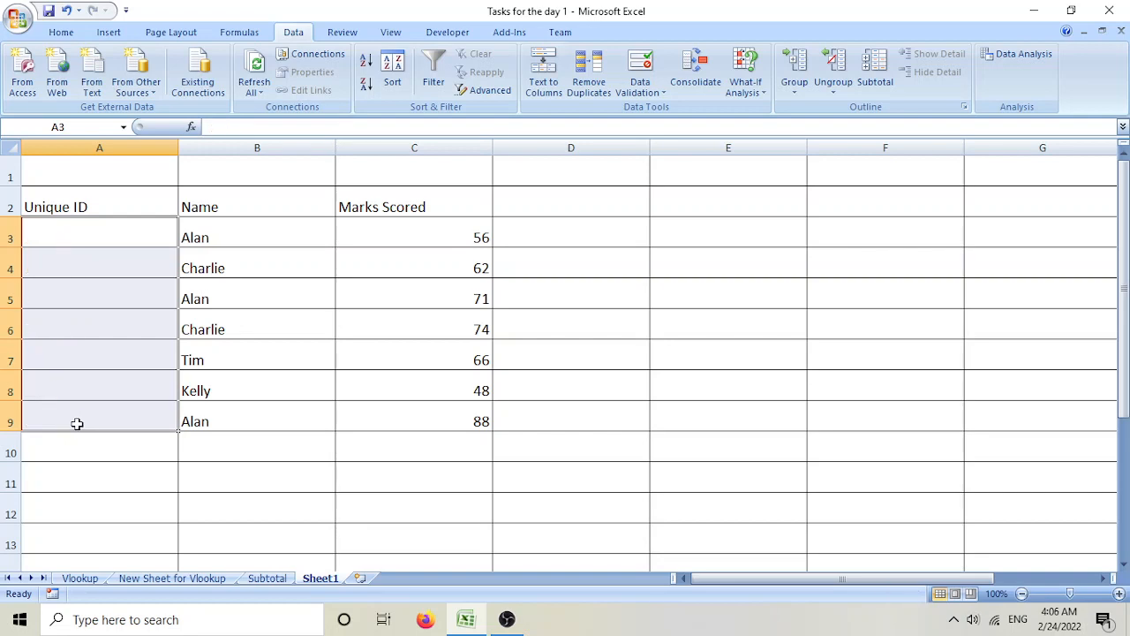
- Begin a COUNTIF formula in A3 with B3:B3 as its range
{"action": "left_click", "coordinate": [96, 235]}
{"action": "type", "text": "=cou"}
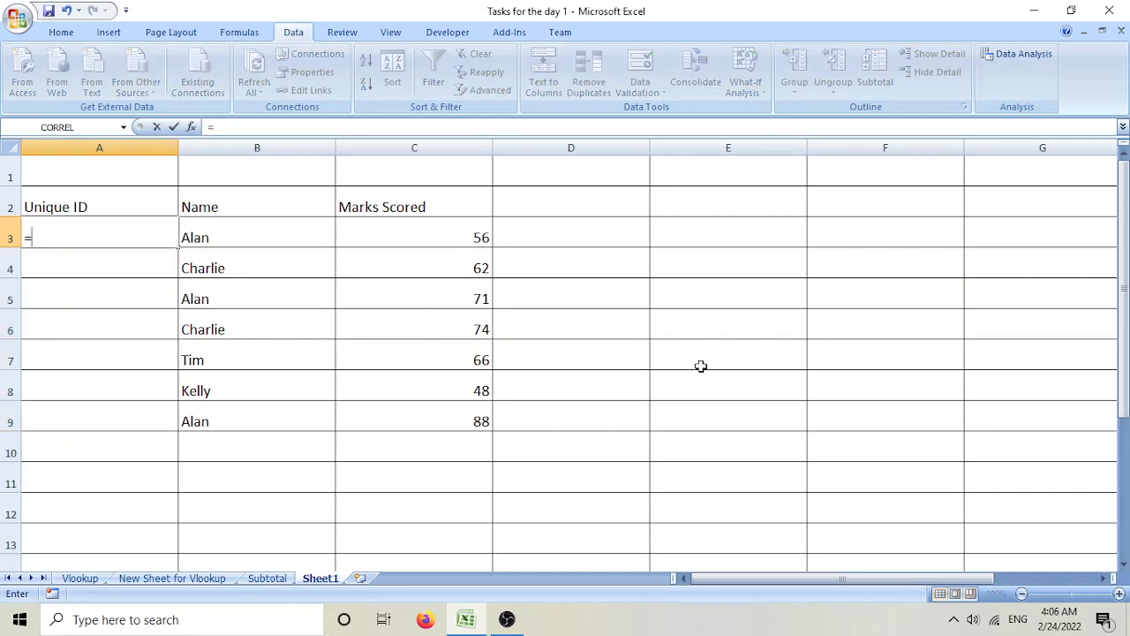
{"action": "key", "text": "Down"}
{"action": "key", "text": "Down"}
{"action": "key", "text": "Down"}
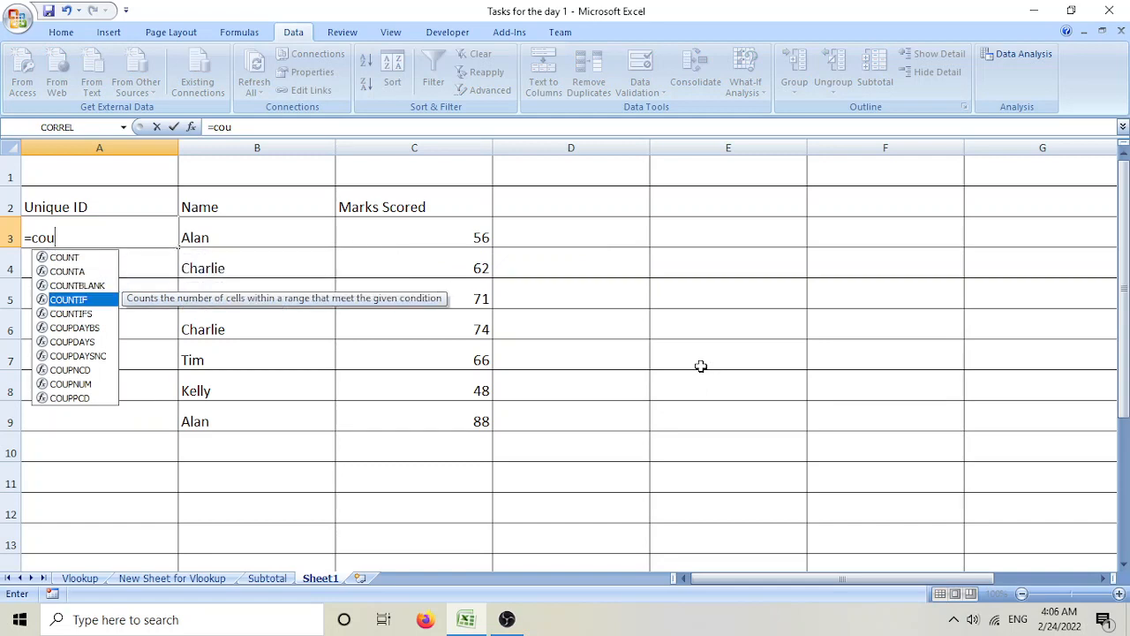
{"action": "key", "text": "Tab"}
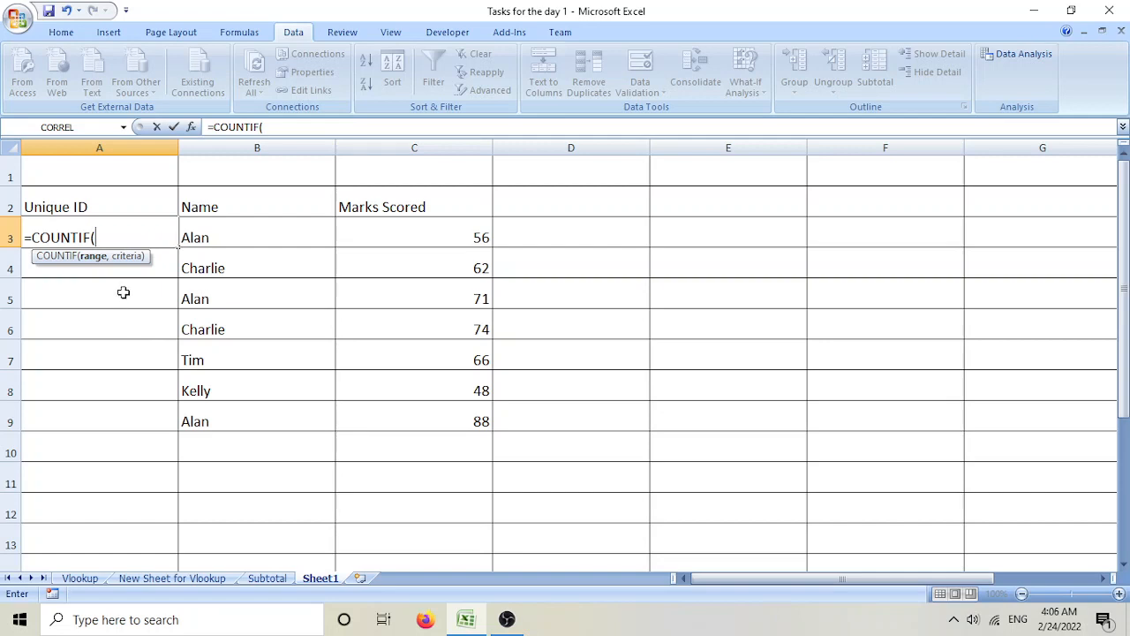
{"action": "left_click", "coordinate": [215, 234]}
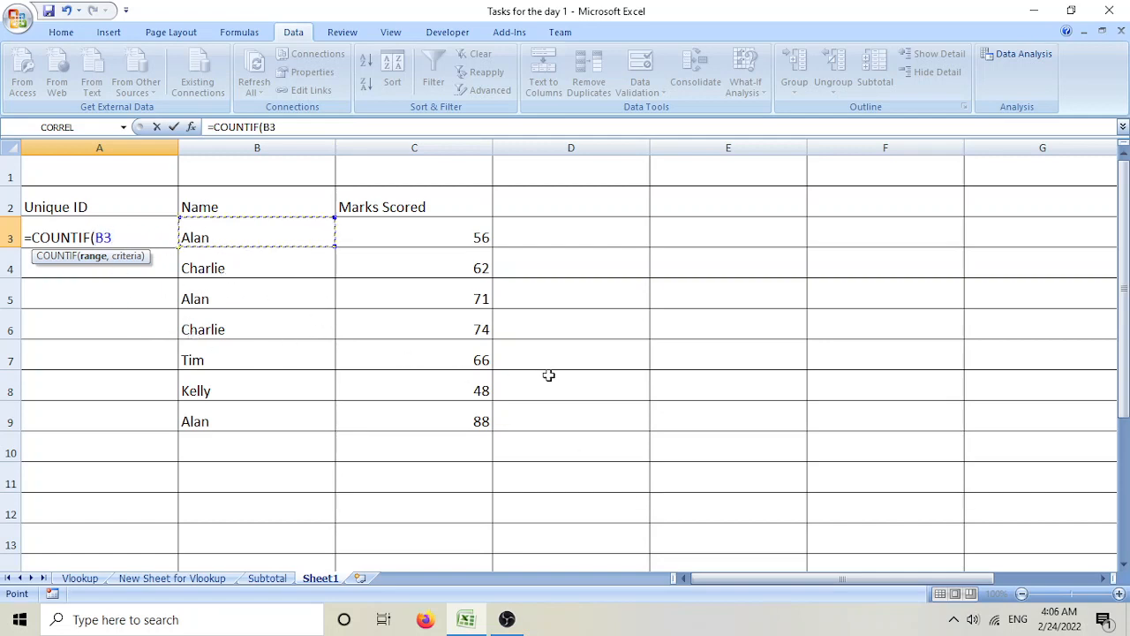
{"action": "key", "text": "F8"}
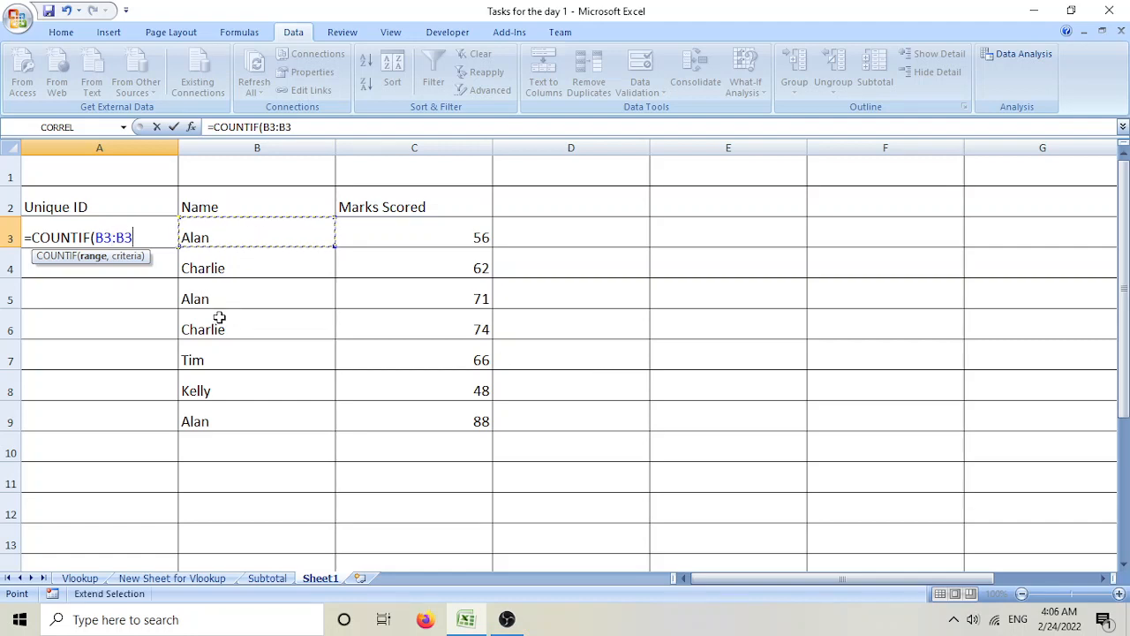
- Make the first reference of the COUNTIF range in A3 absolute, so the range reads $B$3:B3
{"action": "left_click", "coordinate": [94, 256]}
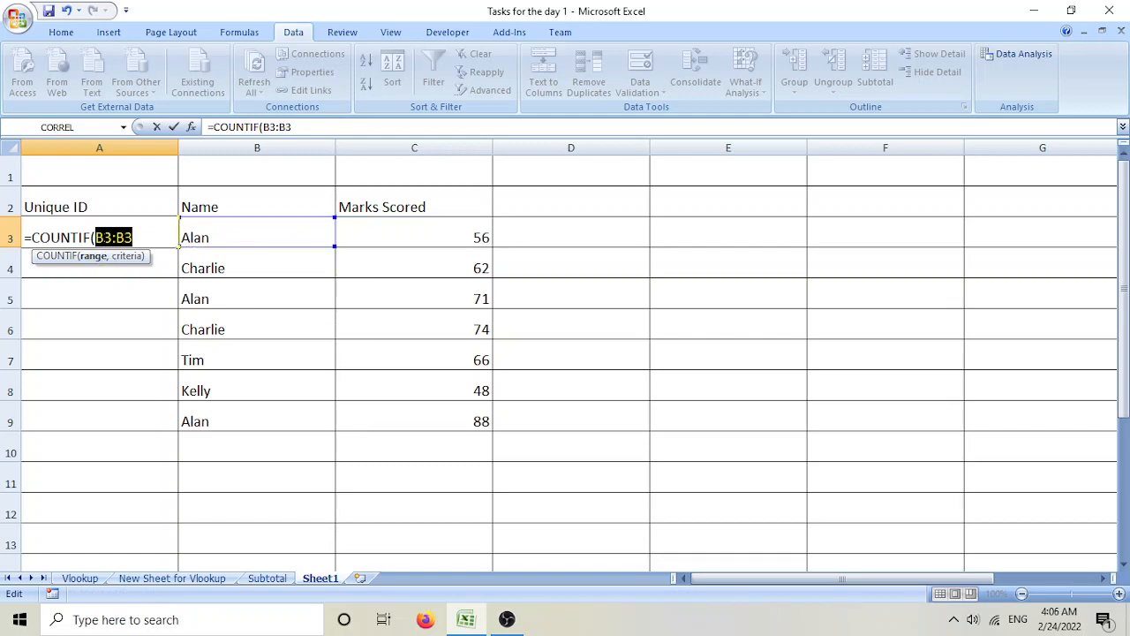
{"action": "left_click", "coordinate": [106, 238]}
{"action": "left_click", "coordinate": [98, 237]}
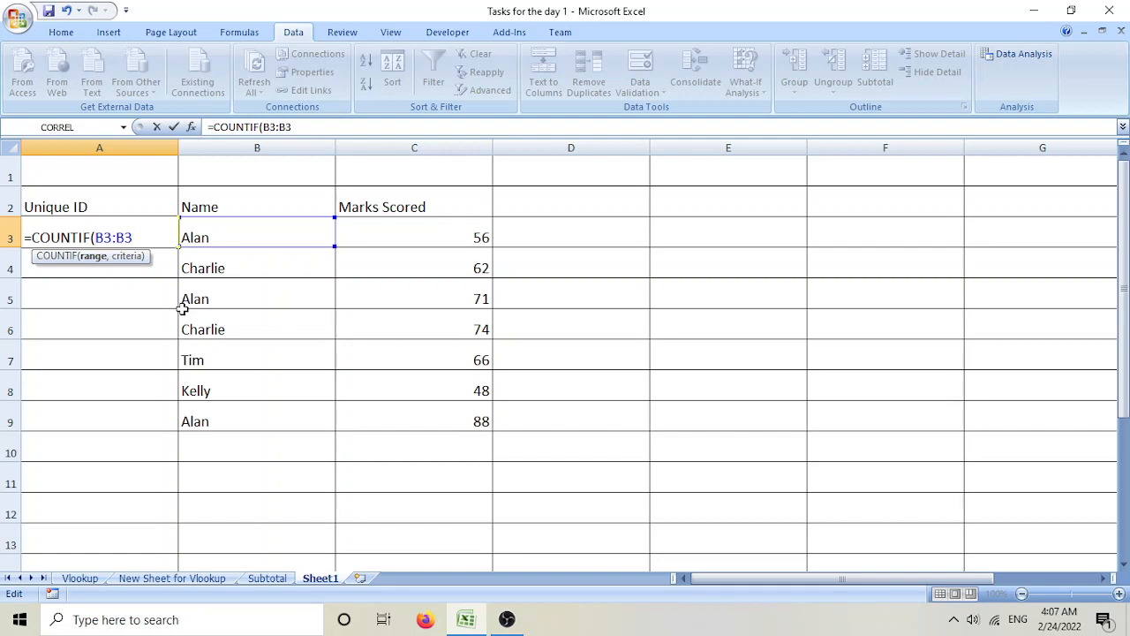
{"action": "key", "text": "F4"}
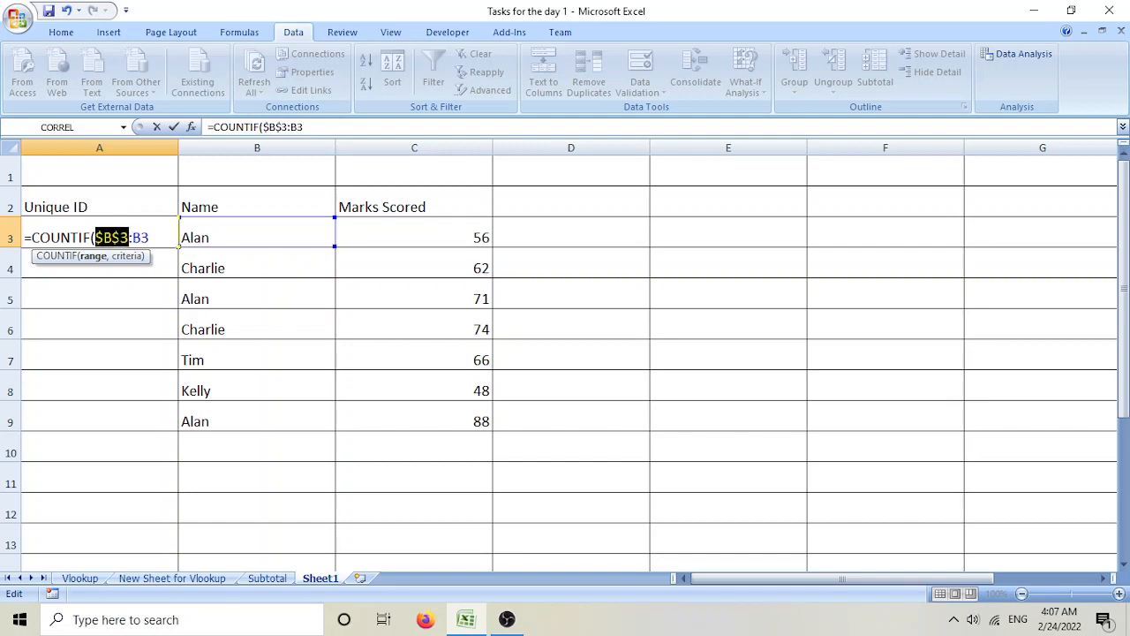
- Examine the absolute start $B$3 and the relative end B3 of the COUNTIF range by highlighting each part in A3
{"action": "key", "text": "Left"}
{"action": "left_click", "coordinate": [102, 237]}
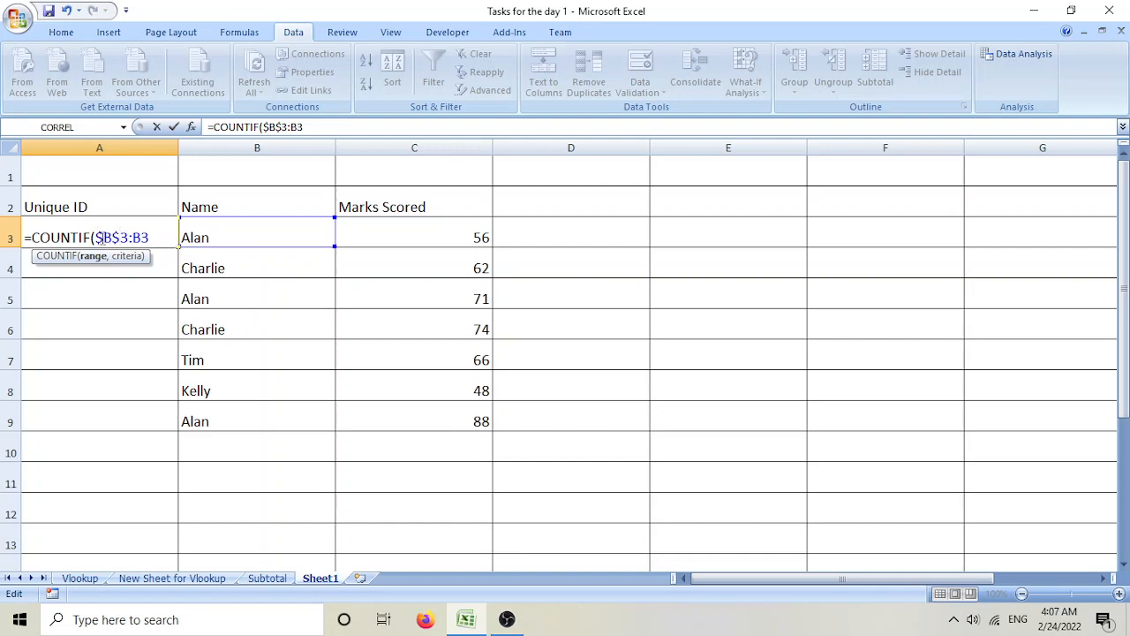
{"action": "key", "text": "shift+Right"}
{"action": "left_click_drag", "start_coordinate": [120, 239], "coordinate": [131, 239]}
{"action": "left_click", "coordinate": [107, 237]}
{"action": "left_click_drag", "start_coordinate": [95, 237], "coordinate": [120, 238]}
{"action": "left_click", "coordinate": [120, 239]}
{"action": "left_click_drag", "start_coordinate": [95, 237], "coordinate": [129, 237]}
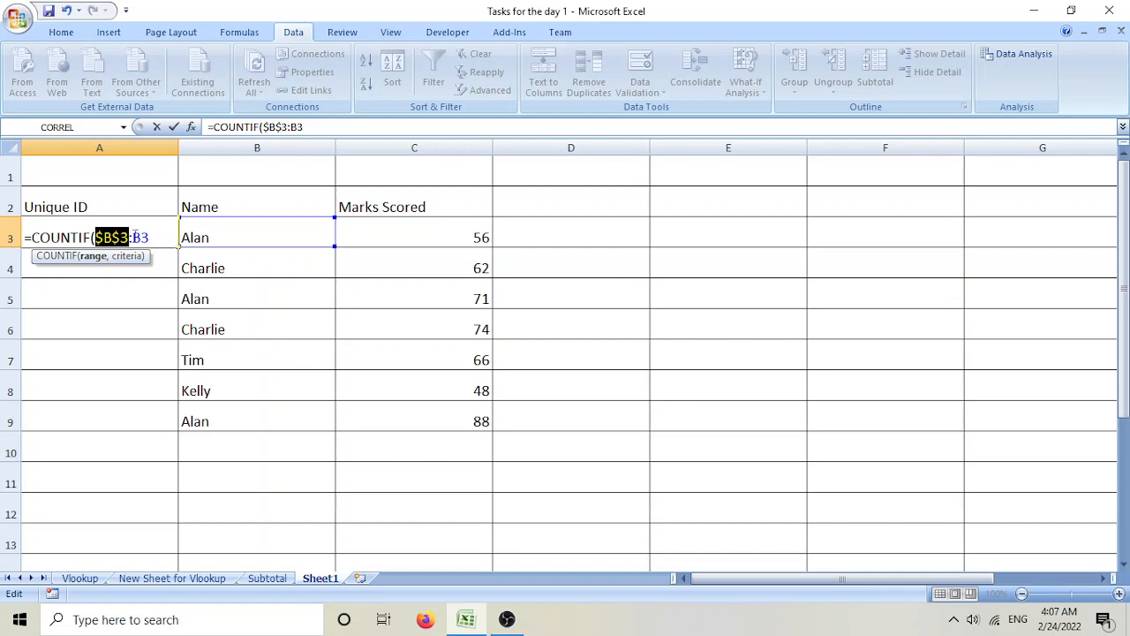
{"action": "left_click_drag", "start_coordinate": [133, 236], "coordinate": [149, 237]}
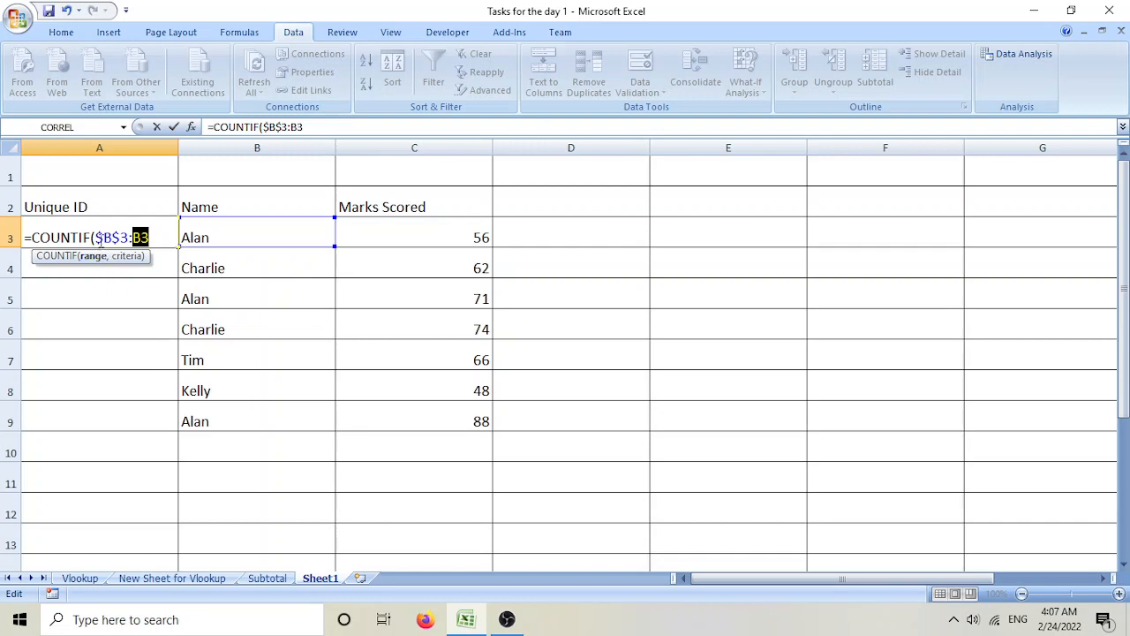
{"action": "left_click", "coordinate": [96, 237]}
{"action": "left_click_drag", "start_coordinate": [96, 237], "coordinate": [128, 238]}
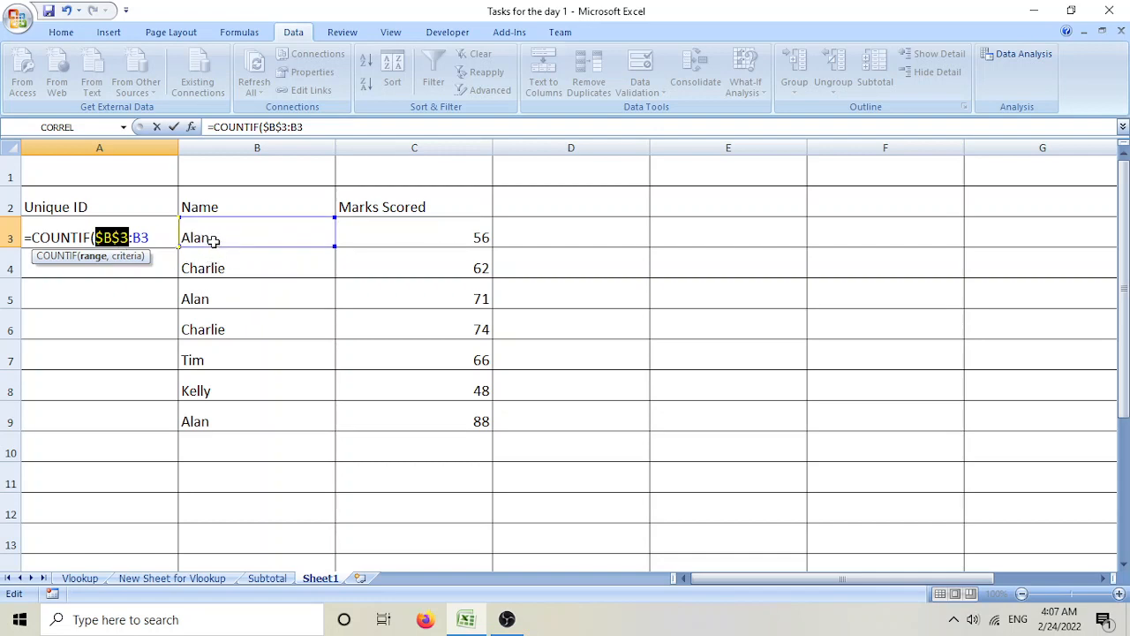
{"action": "left_click_drag", "start_coordinate": [133, 237], "coordinate": [150, 237]}
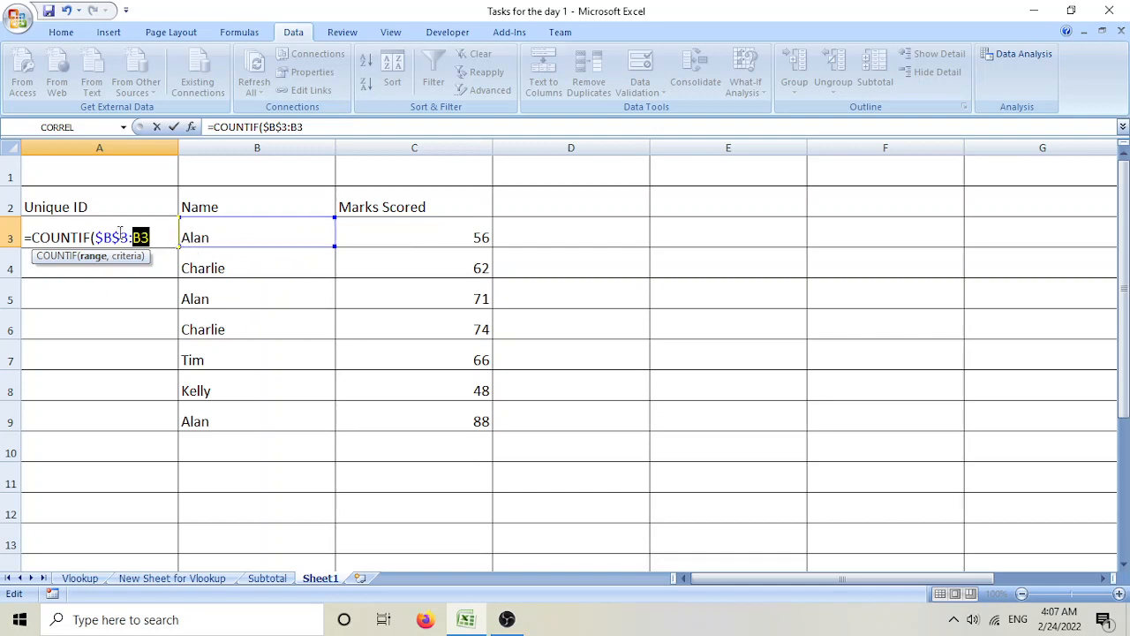
{"action": "left_click", "coordinate": [237, 245]}
{"action": "left_click_drag", "start_coordinate": [95, 237], "coordinate": [133, 238]}
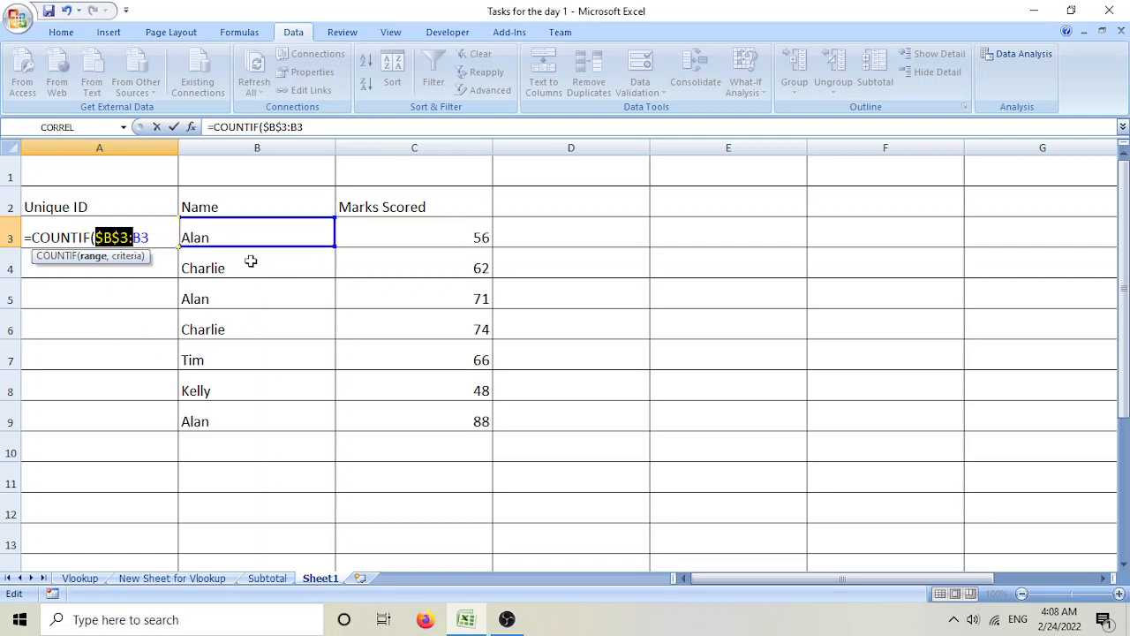
{"action": "key", "text": "Left"}
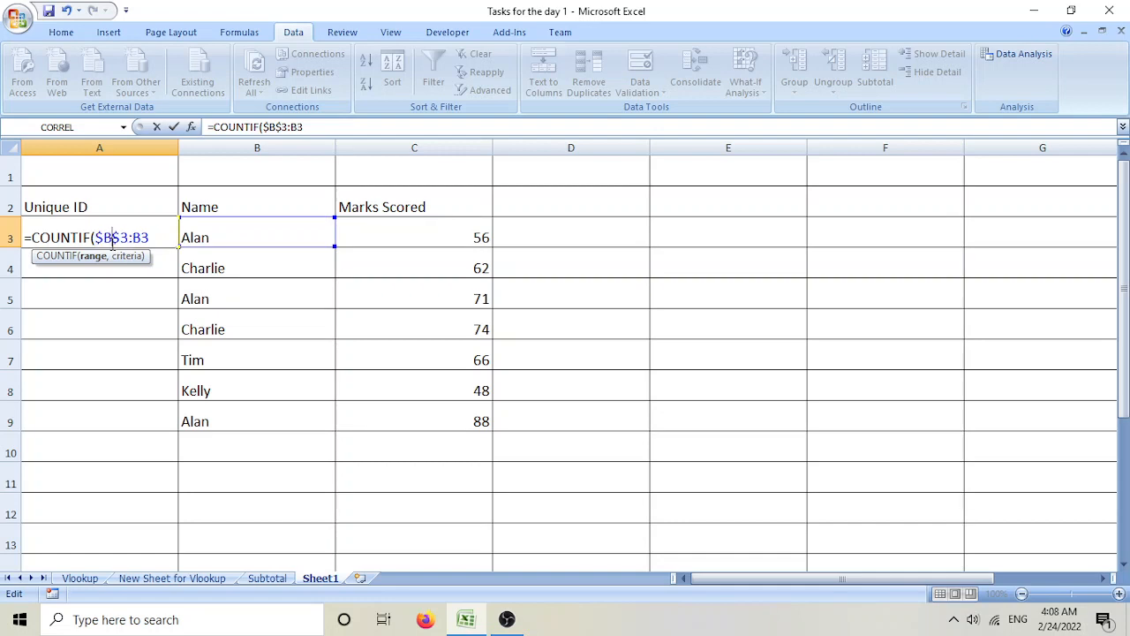
{"action": "key", "text": "shift+Right"}
{"action": "key", "text": "shift+Right"}
{"action": "key", "text": "shift+Right"}
{"action": "key", "text": "shift+Right"}
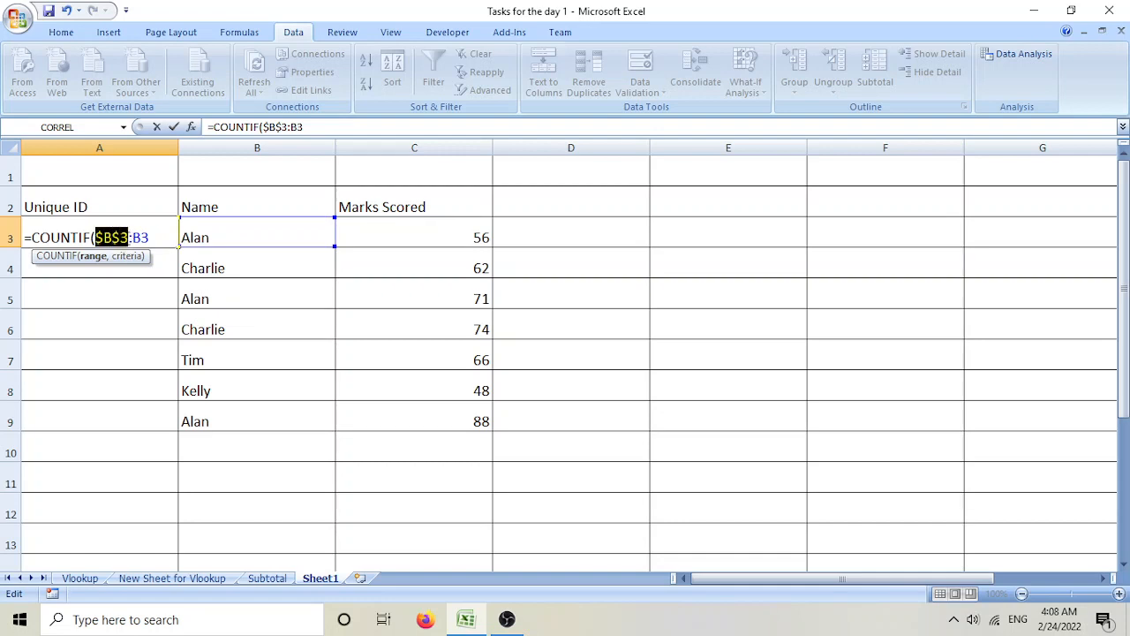
{"action": "key", "text": "shift+Right"}
{"action": "key", "text": "shift+Right"}
{"action": "key", "text": "shift+Right"}
{"action": "left_click", "coordinate": [141, 237]}
{"action": "left_click_drag", "start_coordinate": [134, 238], "coordinate": [155, 240]}
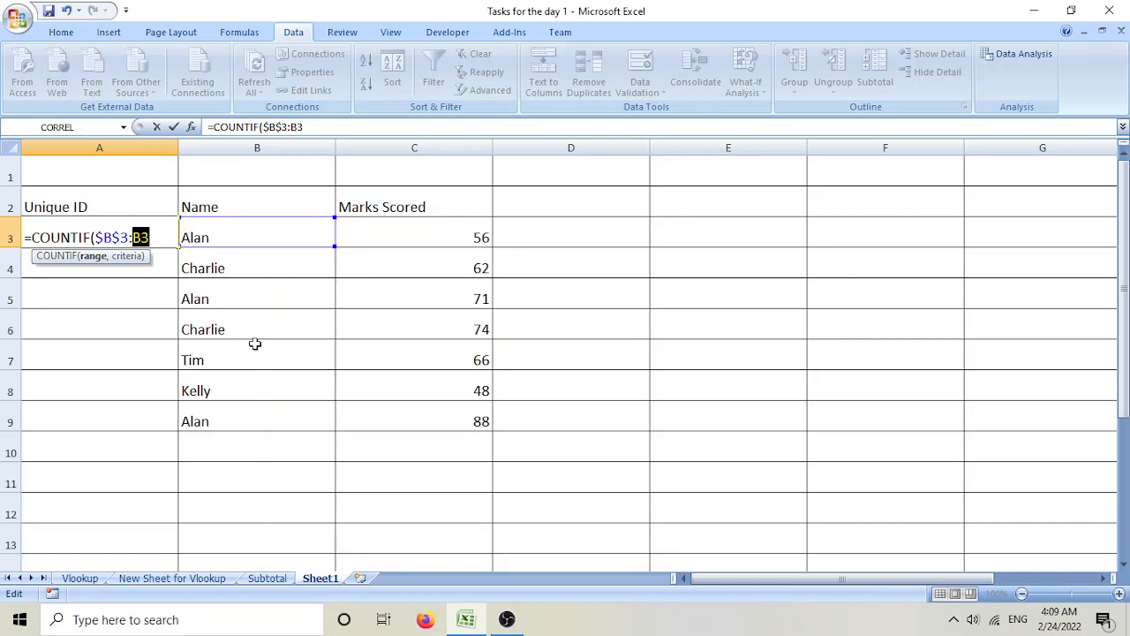
- Complete the COUNTIF formula in A3 with B3 as the criterion and fill it down through A9
{"action": "left_click", "coordinate": [148, 240]}
{"action": "type", "text": ","}
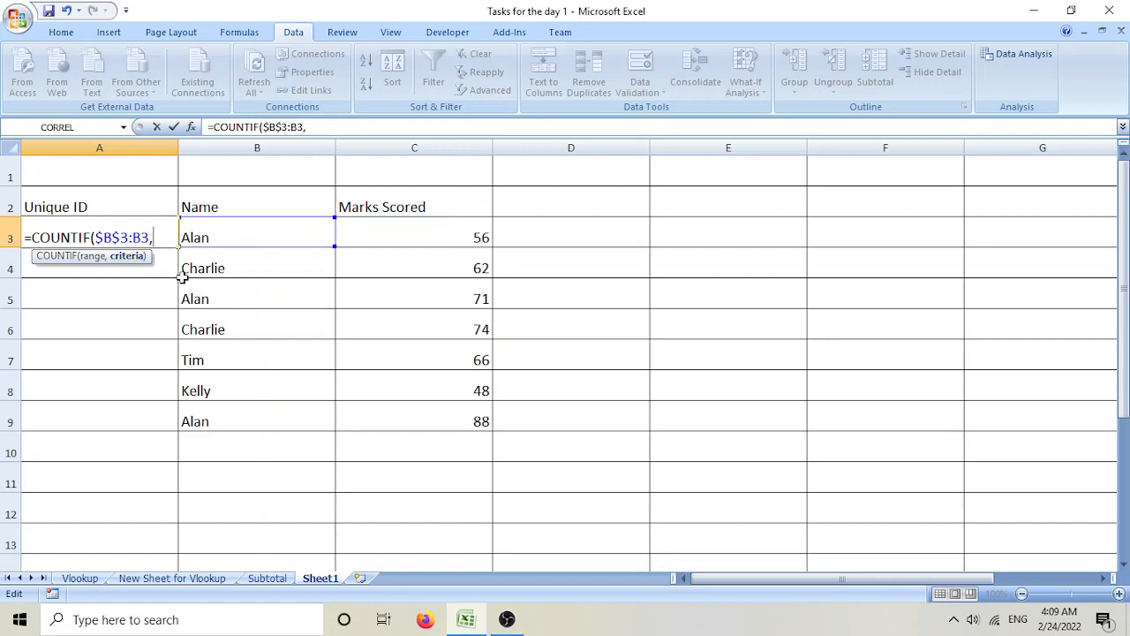
{"action": "left_click", "coordinate": [232, 233]}
{"action": "type", "text": ")"}
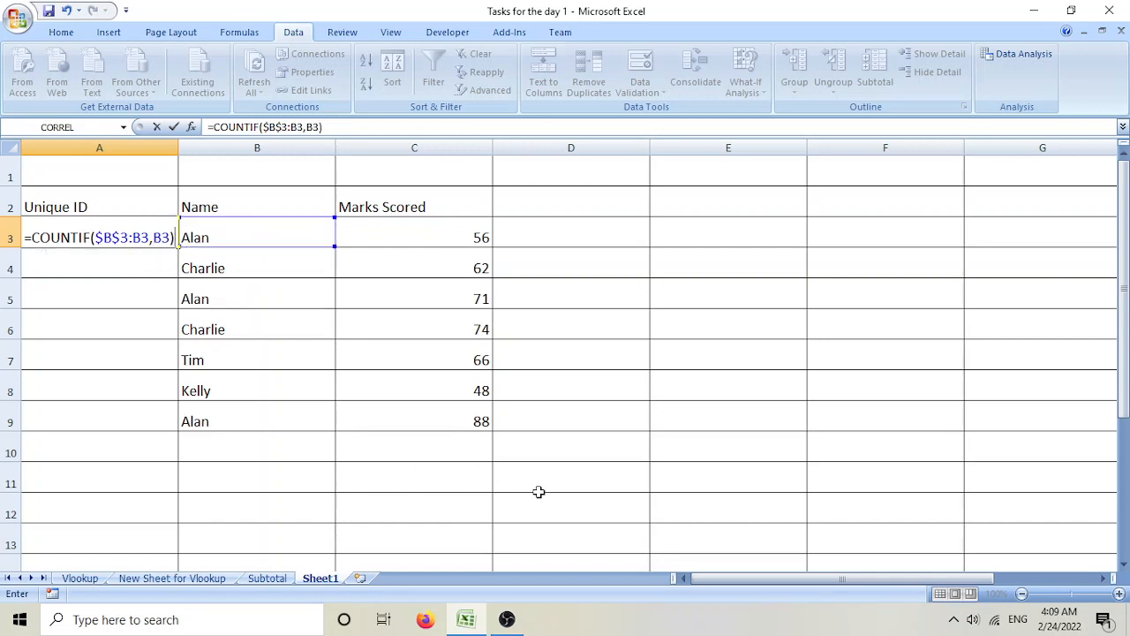
{"action": "key", "text": "Return"}
{"action": "left_click", "coordinate": [130, 229]}
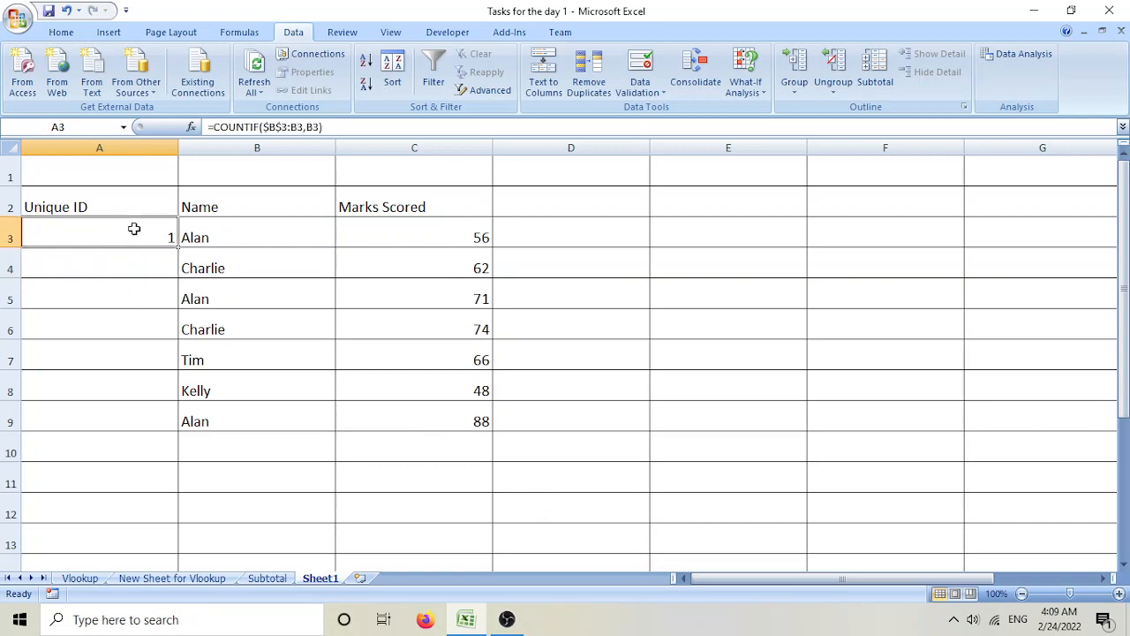
{"action": "left_click_drag", "start_coordinate": [177, 244], "coordinate": [164, 427]}
- Inspect the COUNTIF formulas in A3 to A6 one by one to see how the counted range expands in each row
{"action": "left_click", "coordinate": [132, 263]}
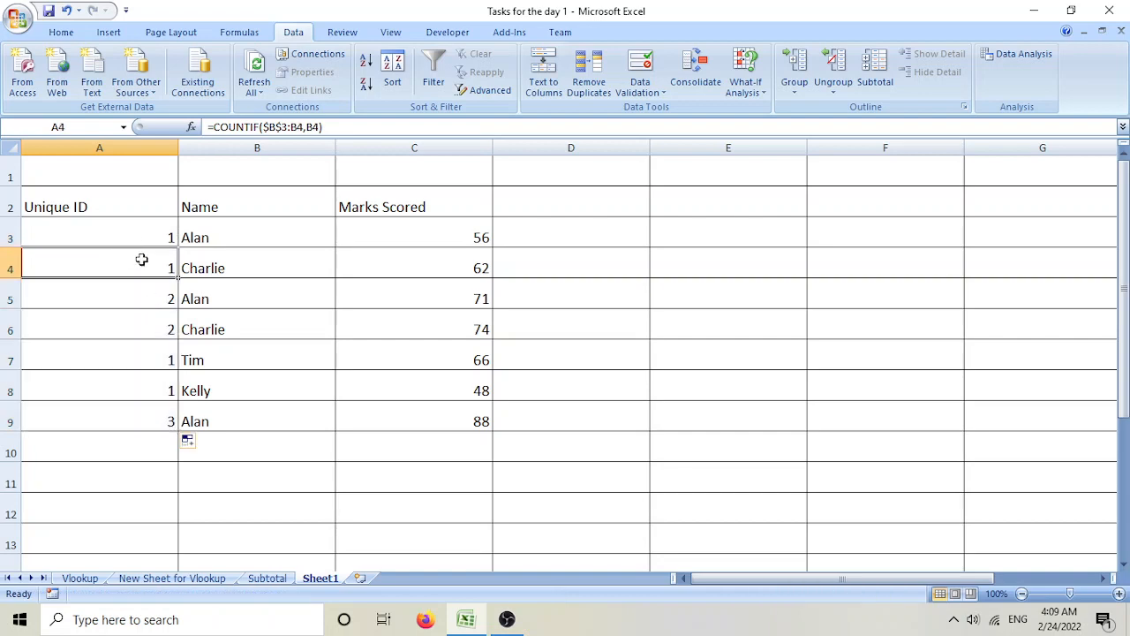
{"action": "left_click", "coordinate": [130, 236]}
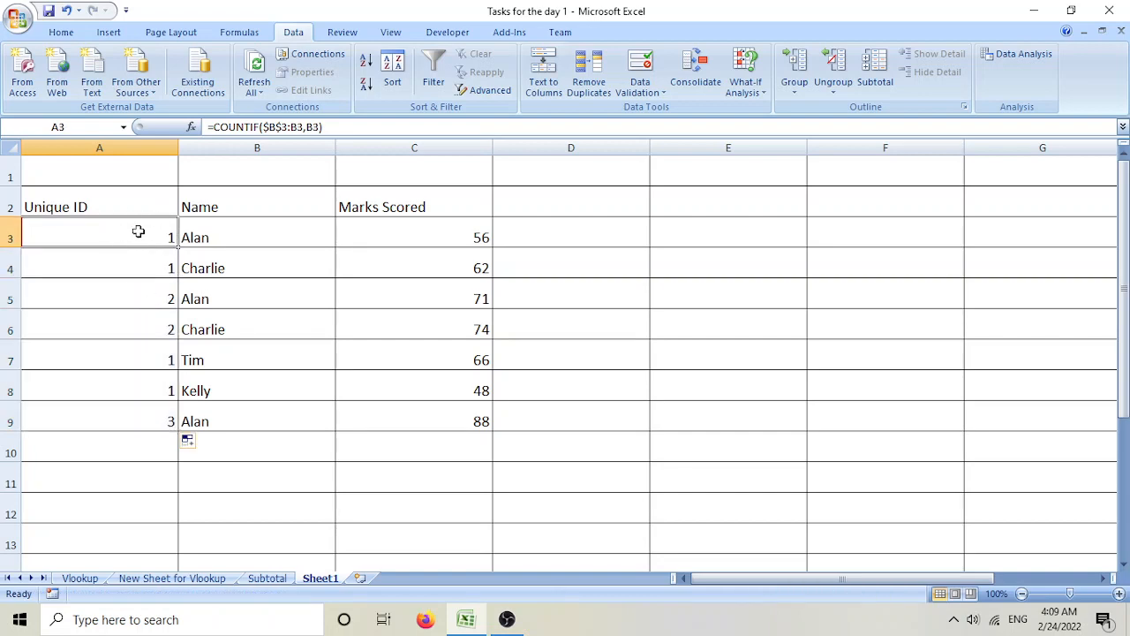
{"action": "double_click", "coordinate": [128, 233]}
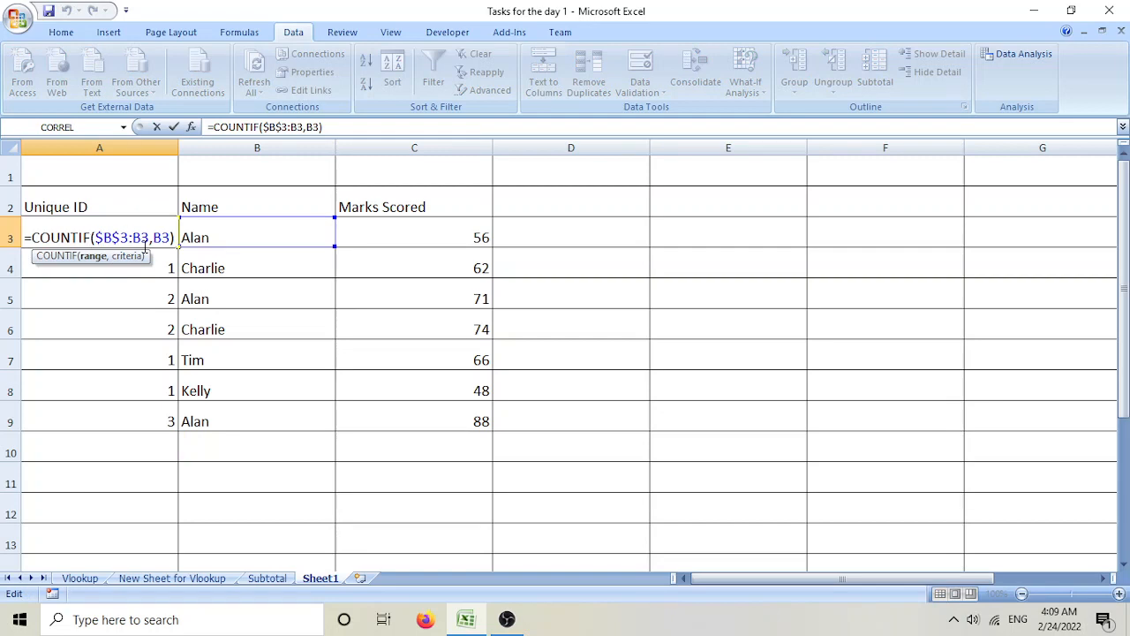
{"action": "key", "text": "Return"}
{"action": "double_click", "coordinate": [126, 279]}
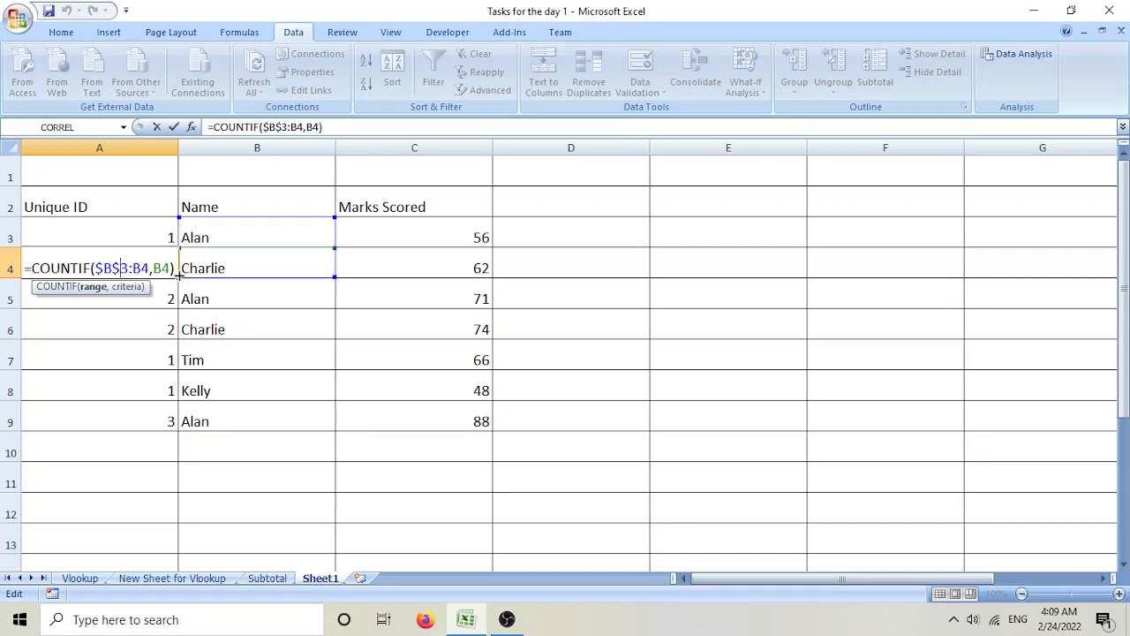
{"action": "key", "text": "Left"}
{"action": "key", "text": "Left"}
{"action": "key", "text": "Left"}
{"action": "key", "text": "Left"}
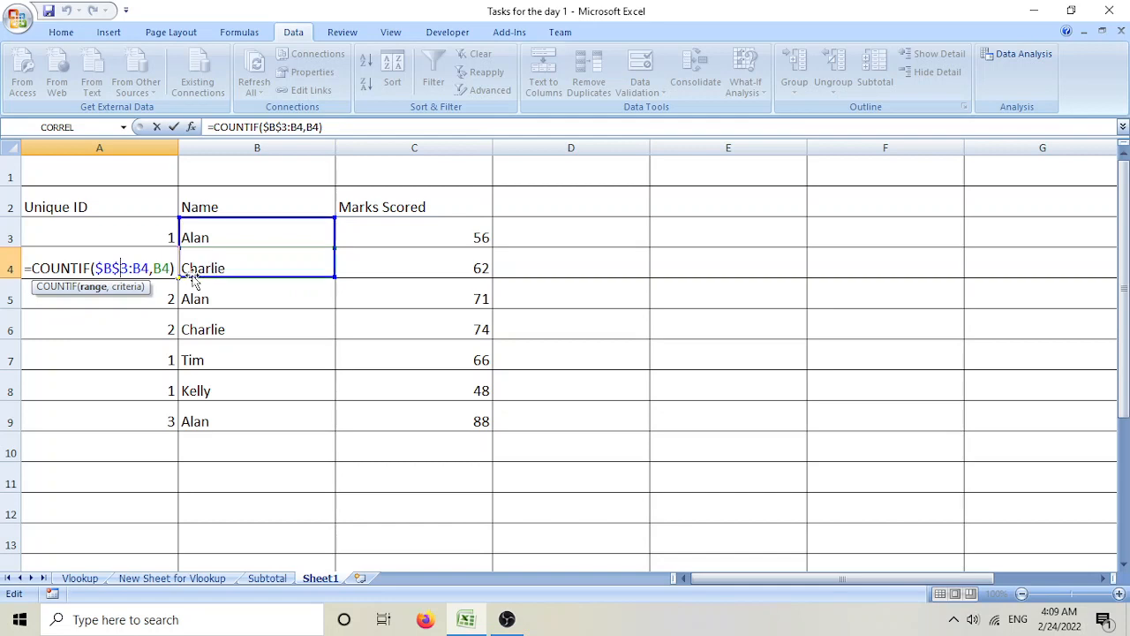
{"action": "key", "text": "Return"}
{"action": "double_click", "coordinate": [139, 297]}
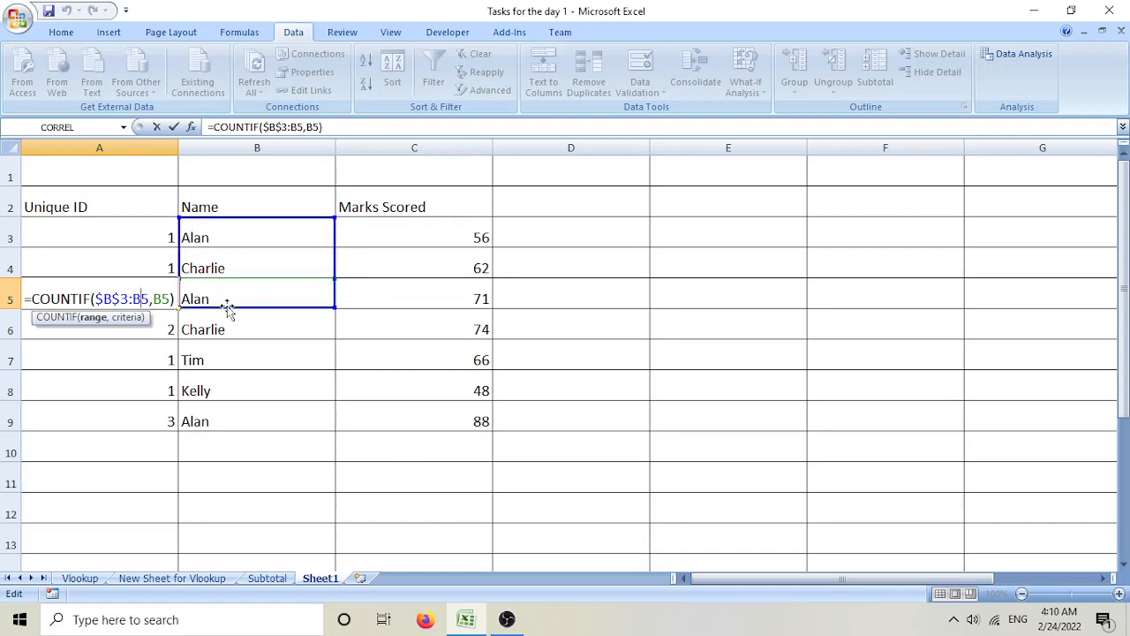
{"action": "key", "text": "ctrl+Return"}
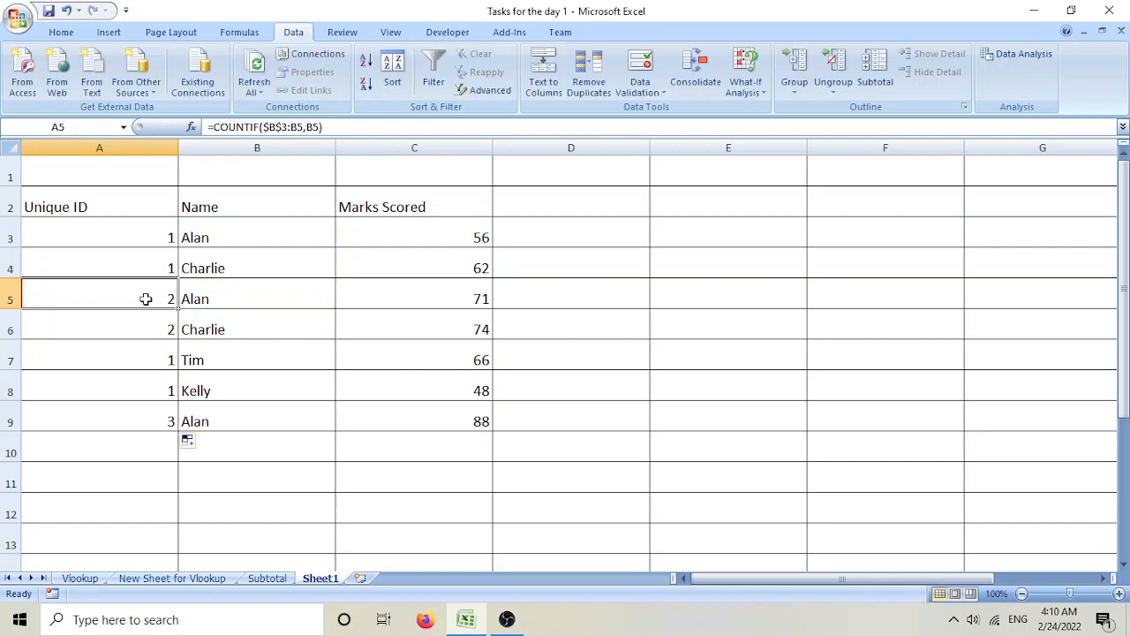
{"action": "double_click", "coordinate": [124, 327]}
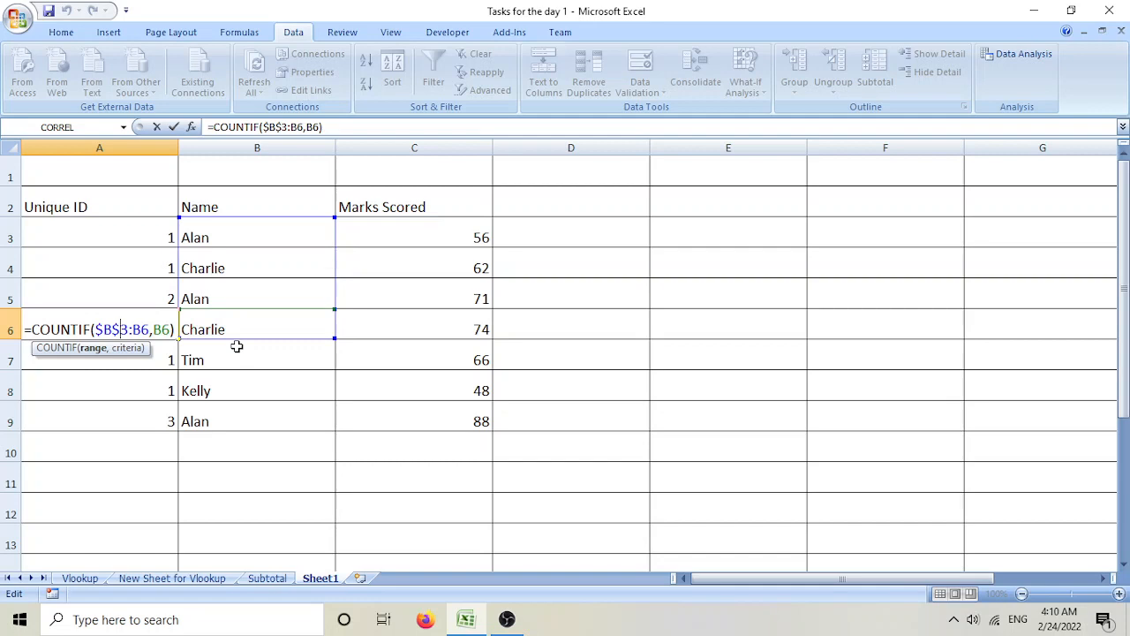
{"action": "key", "text": "ctrl+Return"}
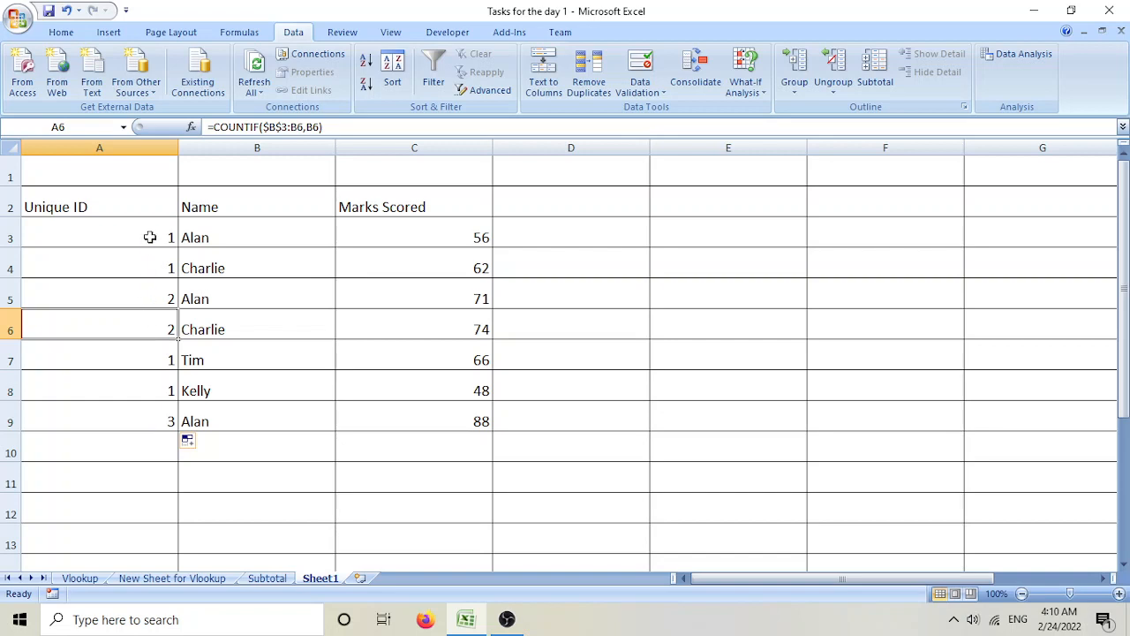
- Review the occurrence number in A3 alongside the name in B3 by selecting both cells
{"action": "left_click", "coordinate": [205, 240]}
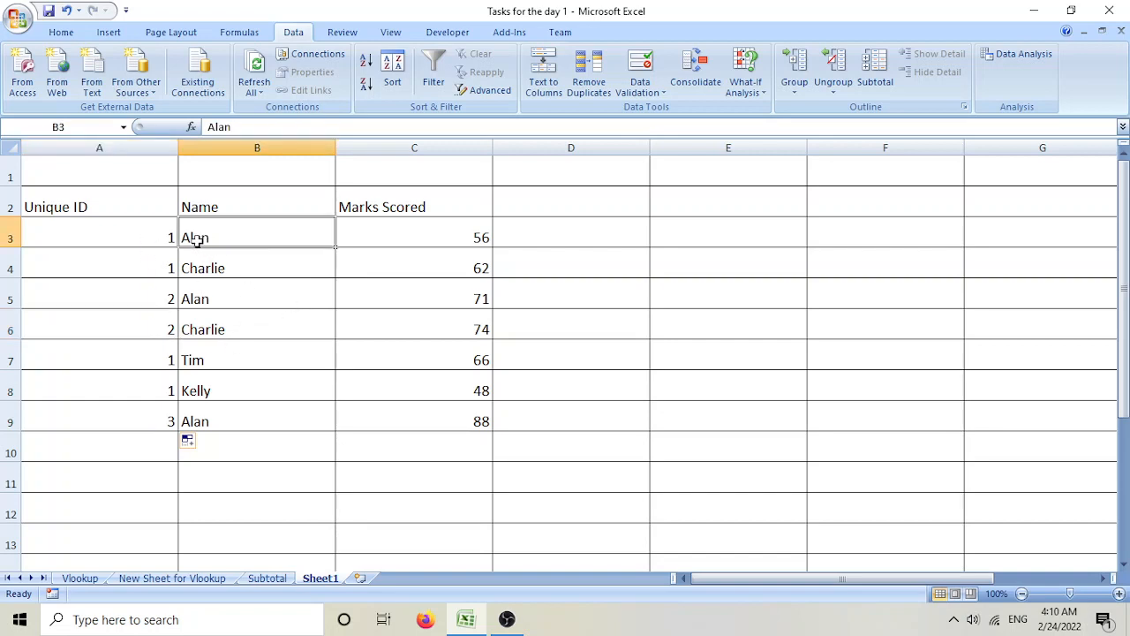
{"action": "left_click", "coordinate": [126, 232]}
{"action": "left_click_drag", "start_coordinate": [127, 231], "coordinate": [212, 225]}
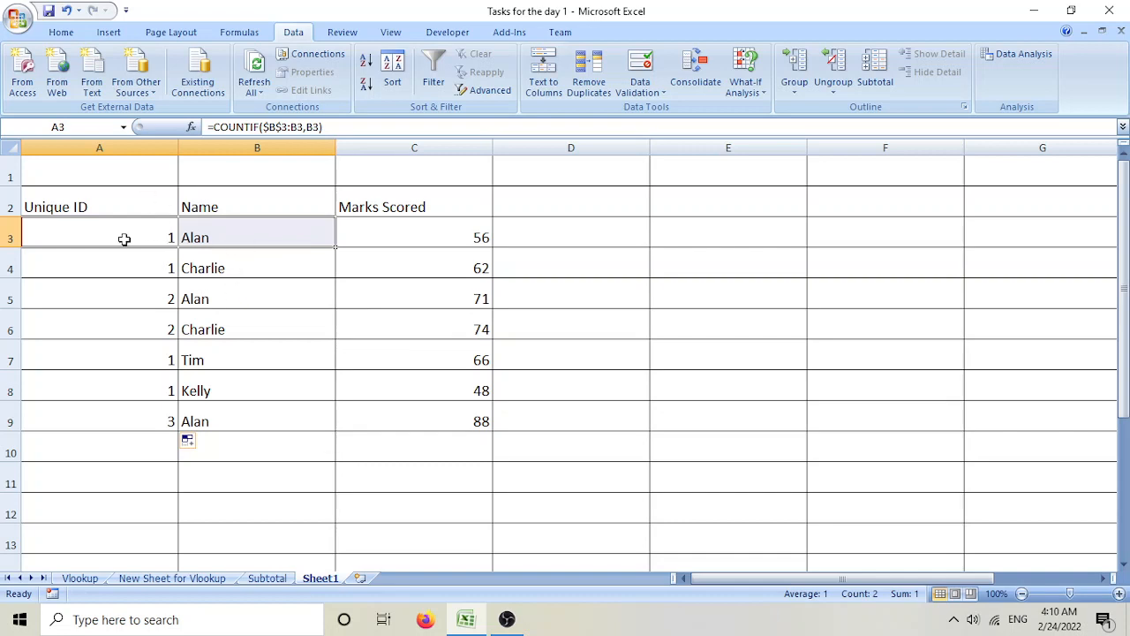
- Review the occurrence numbers beside the names in rows 4 to 6 and the COUNTIF formulas in A3, A4, A7 and A8
{"action": "left_click", "coordinate": [201, 272]}
{"action": "left_click_drag", "start_coordinate": [115, 262], "coordinate": [225, 257]}
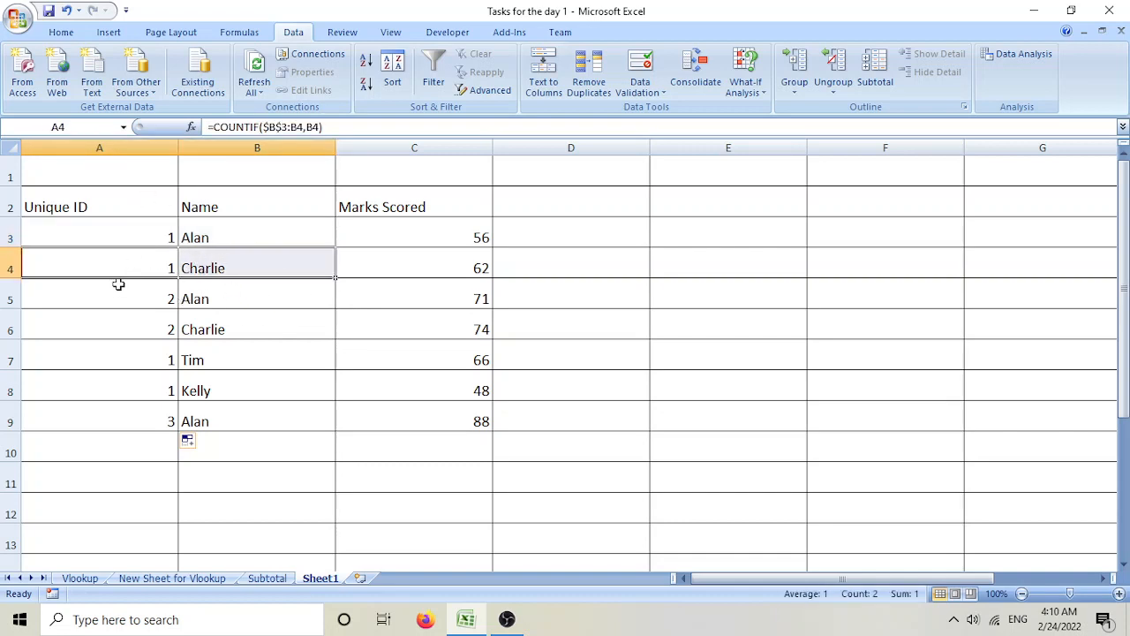
{"action": "left_click", "coordinate": [221, 290]}
{"action": "left_click_drag", "start_coordinate": [144, 292], "coordinate": [215, 291]}
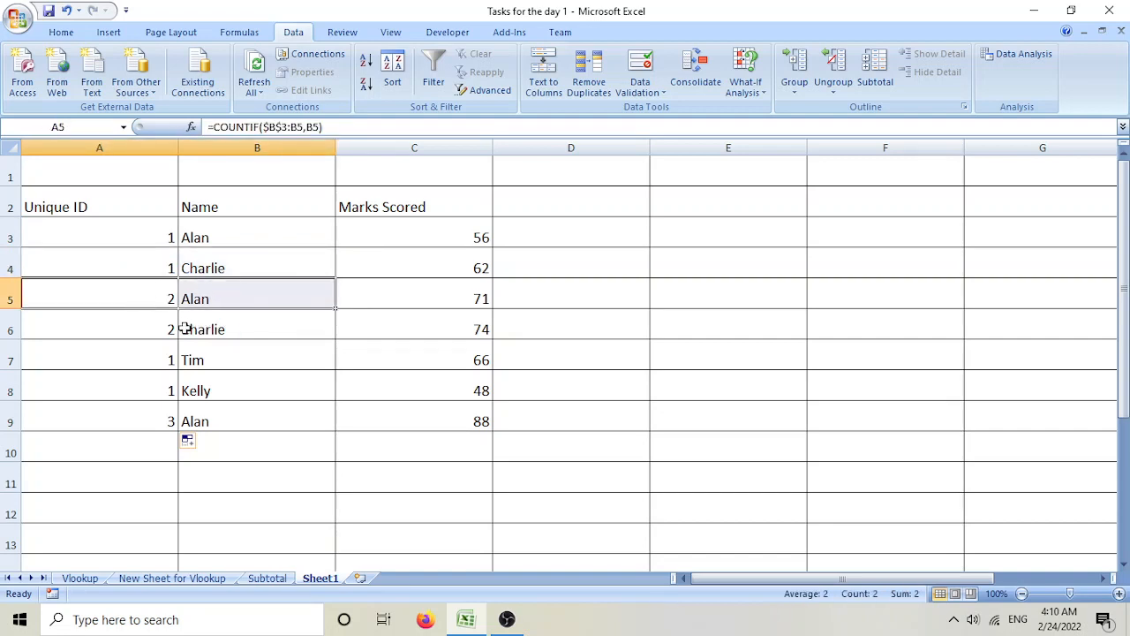
{"action": "left_click", "coordinate": [205, 329]}
{"action": "left_click_drag", "start_coordinate": [138, 327], "coordinate": [218, 326]}
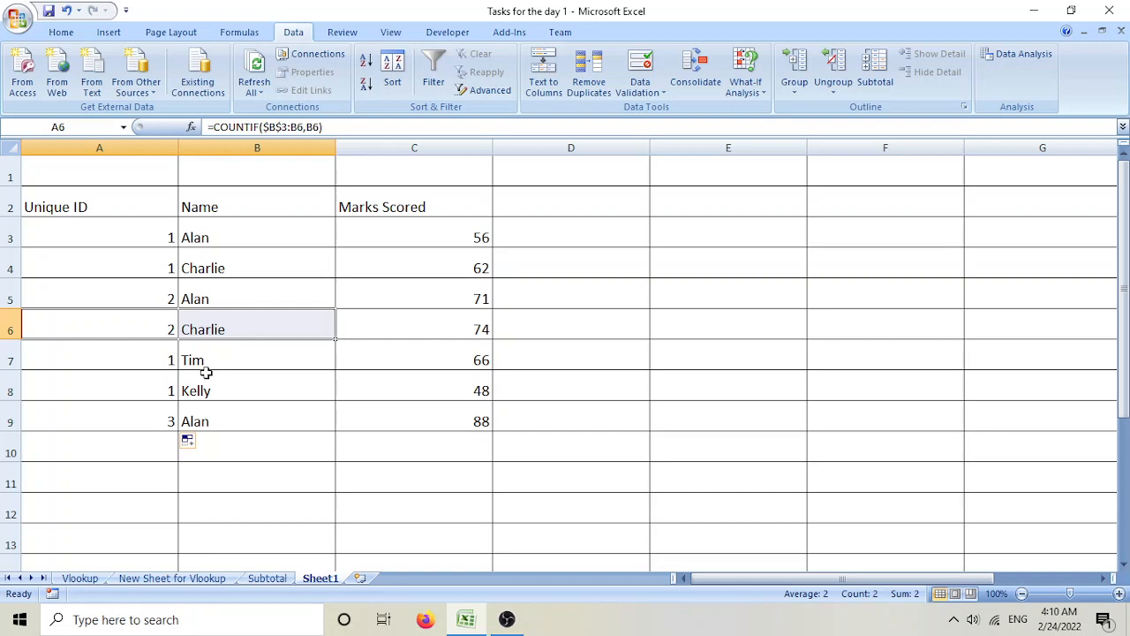
{"action": "left_click", "coordinate": [125, 241]}
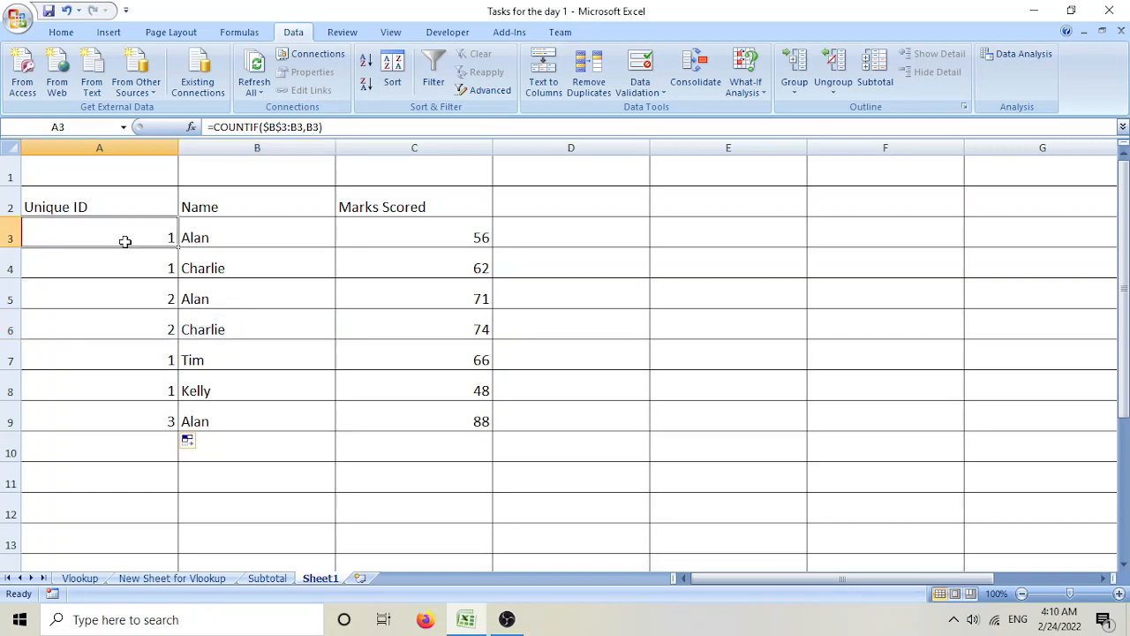
{"action": "left_click", "coordinate": [156, 276]}
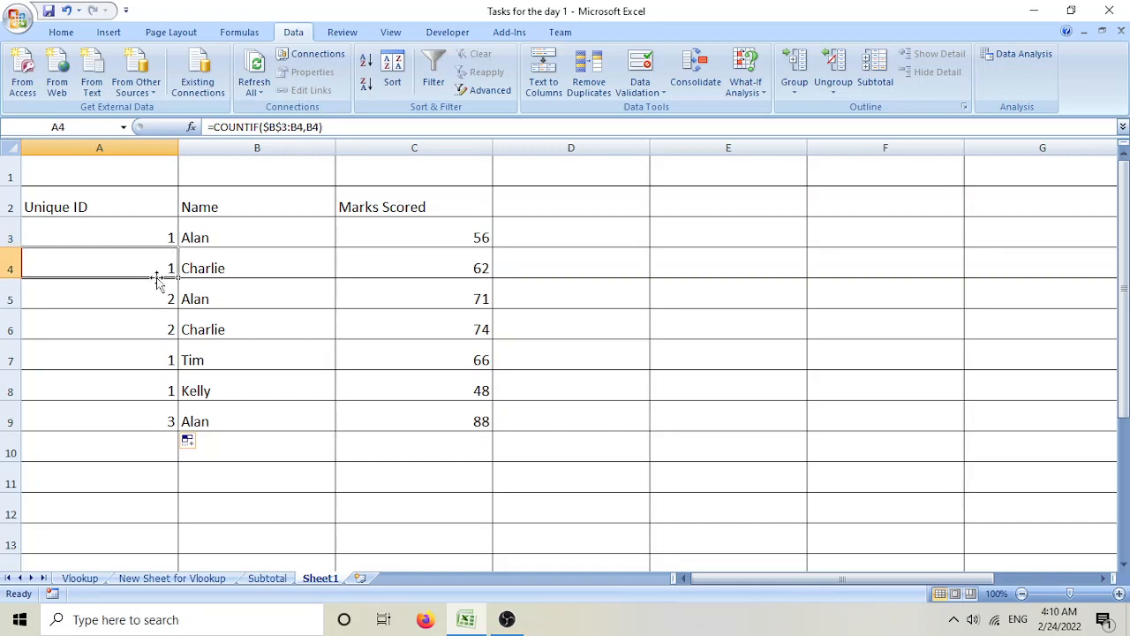
{"action": "left_click", "coordinate": [151, 361]}
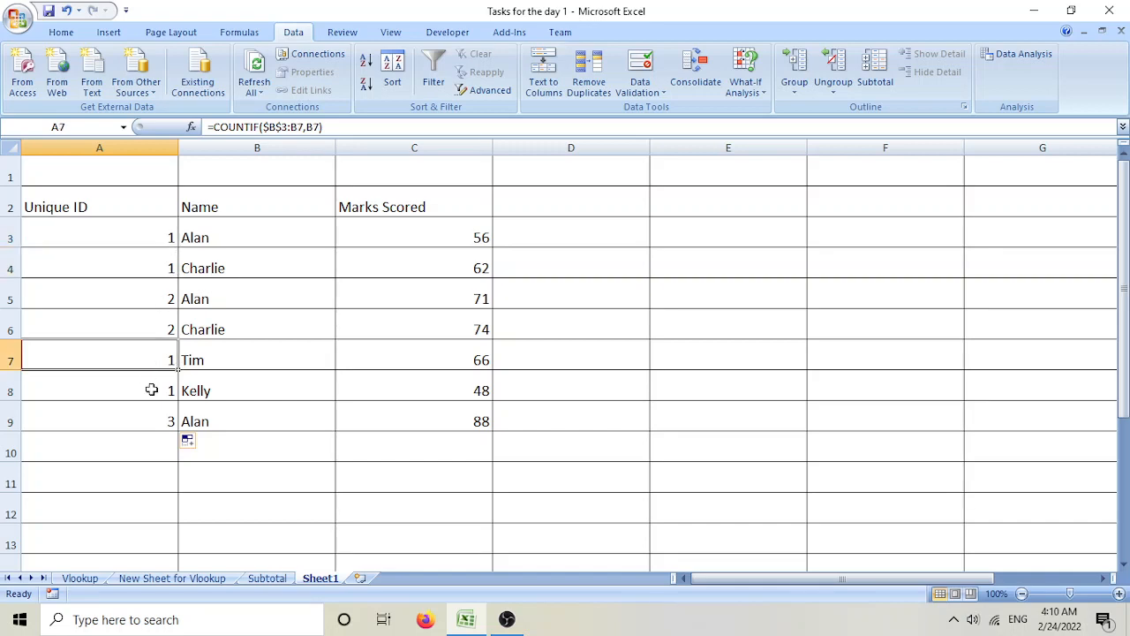
{"action": "left_click", "coordinate": [151, 390]}
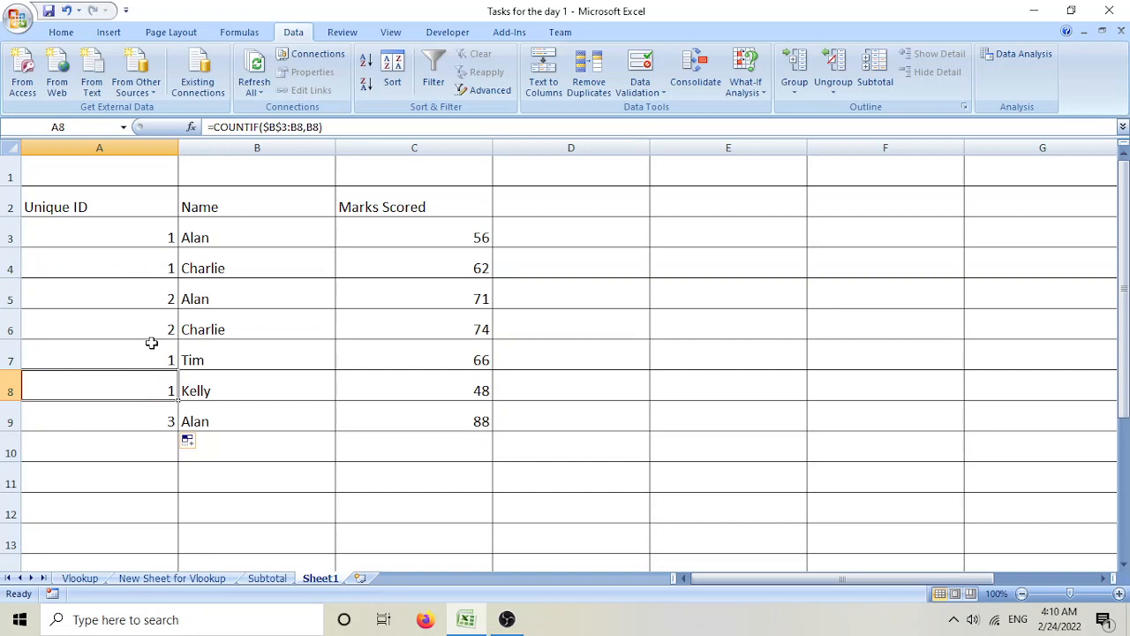
- Change the A3 formula to =B3&COUNTIF($B$3:B3,B3) and fill it down through A9
{"action": "double_click", "coordinate": [139, 237]}
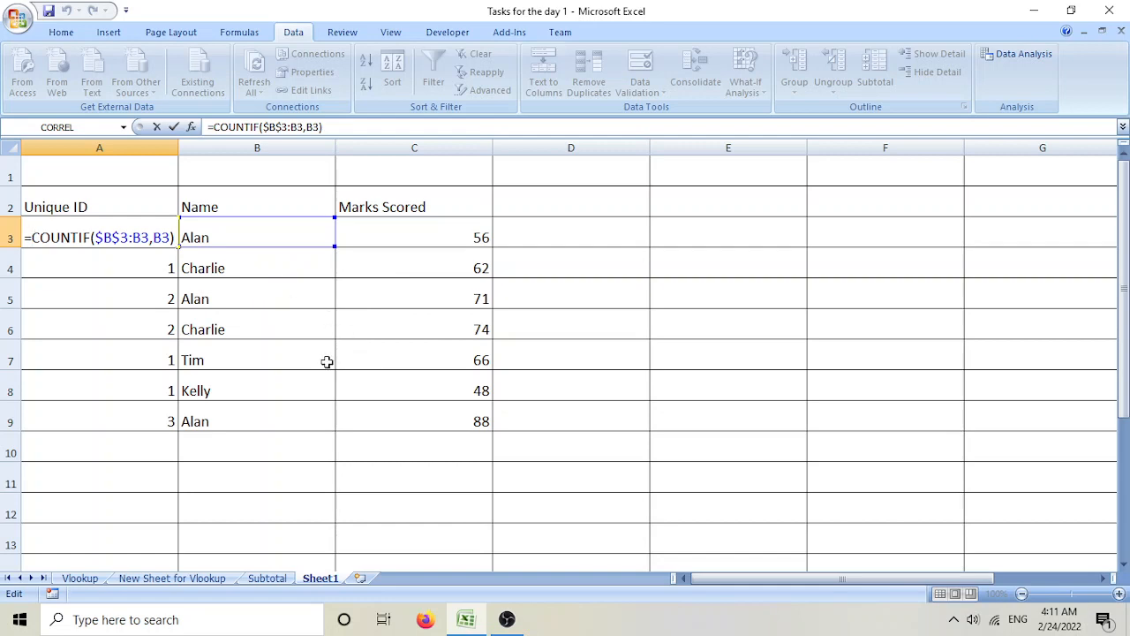
{"action": "left_click", "coordinate": [220, 236]}
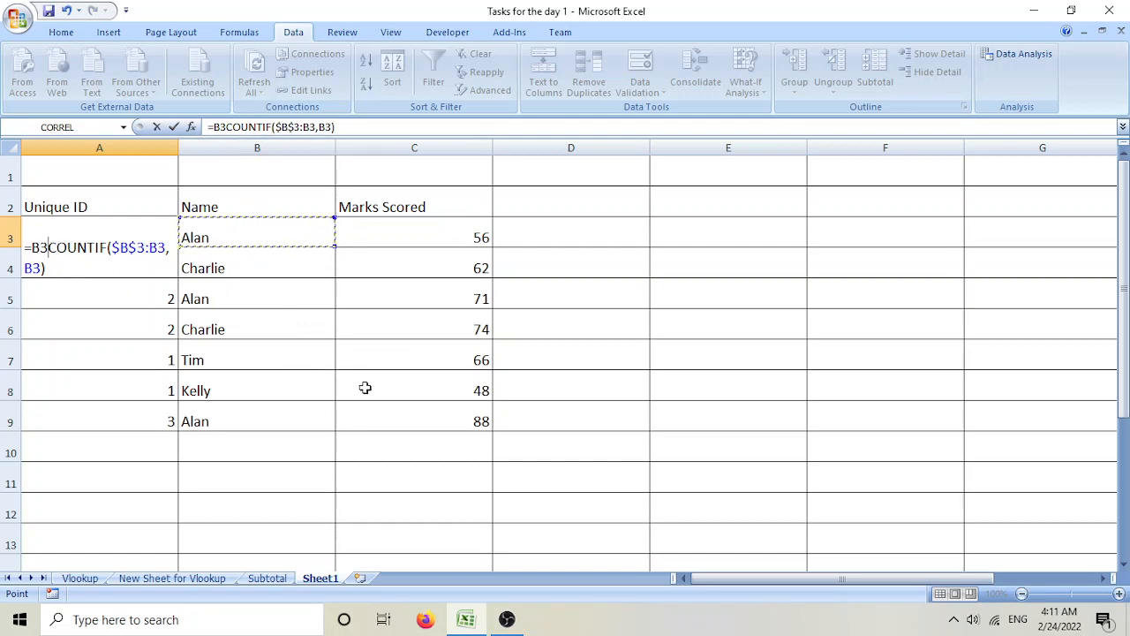
{"action": "type", "text": "&"}
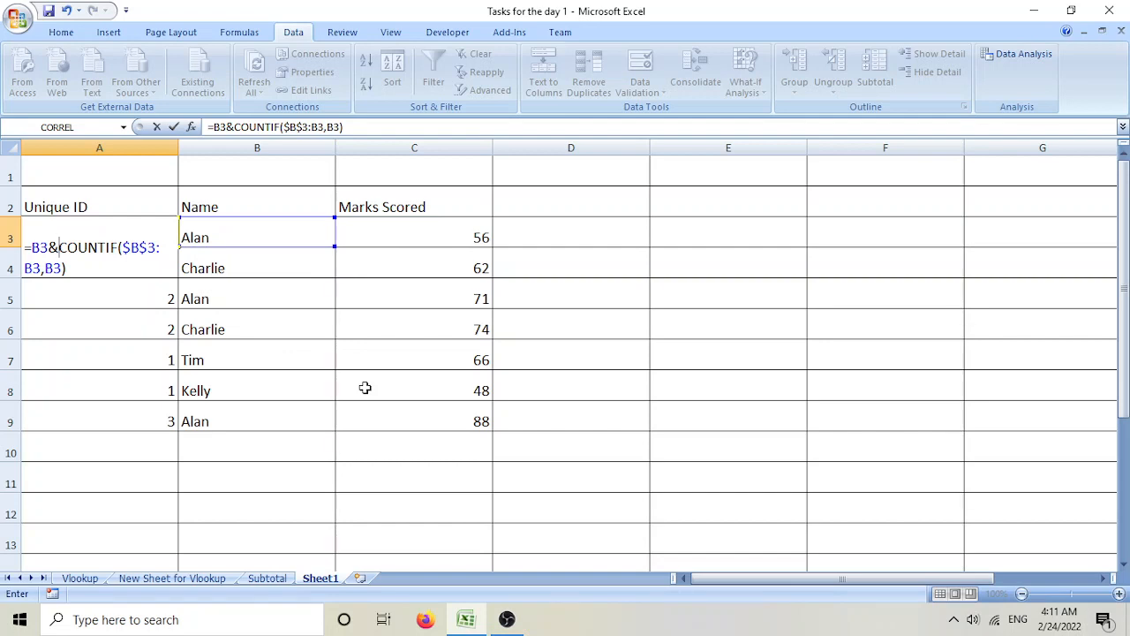
{"action": "key", "text": "Return"}
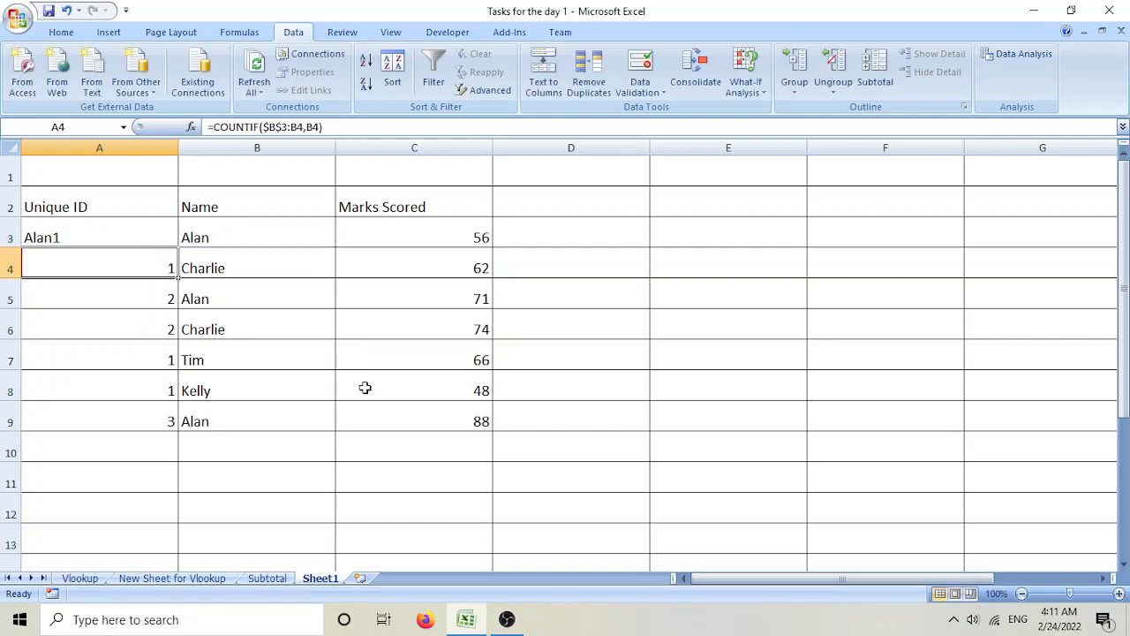
{"action": "left_click", "coordinate": [156, 232]}
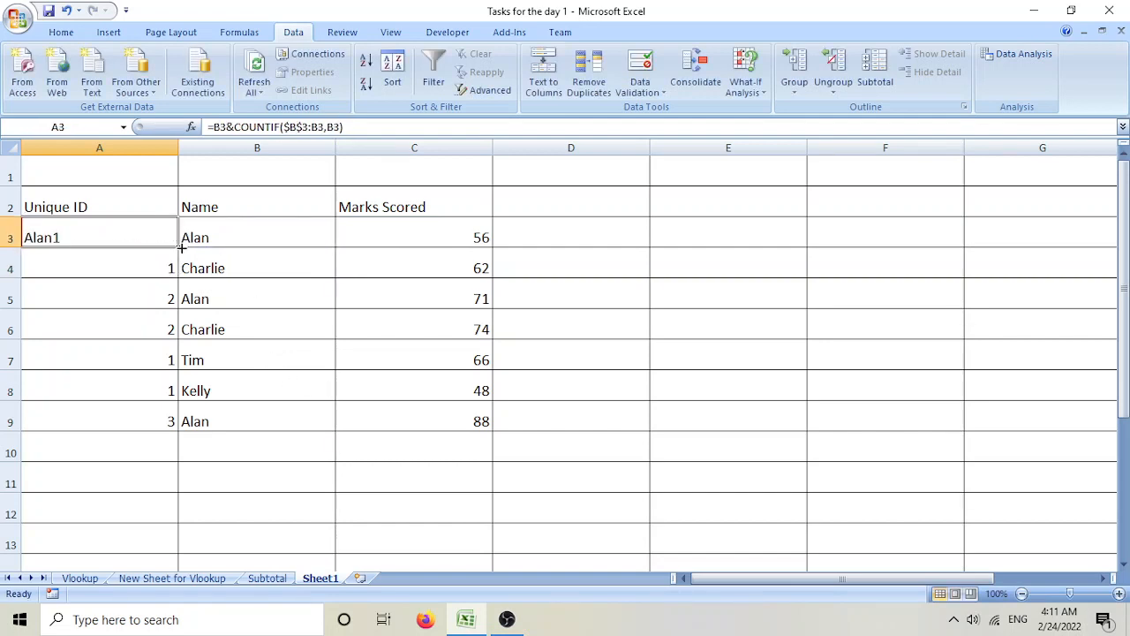
{"action": "left_click_drag", "start_coordinate": [181, 249], "coordinate": [151, 424]}
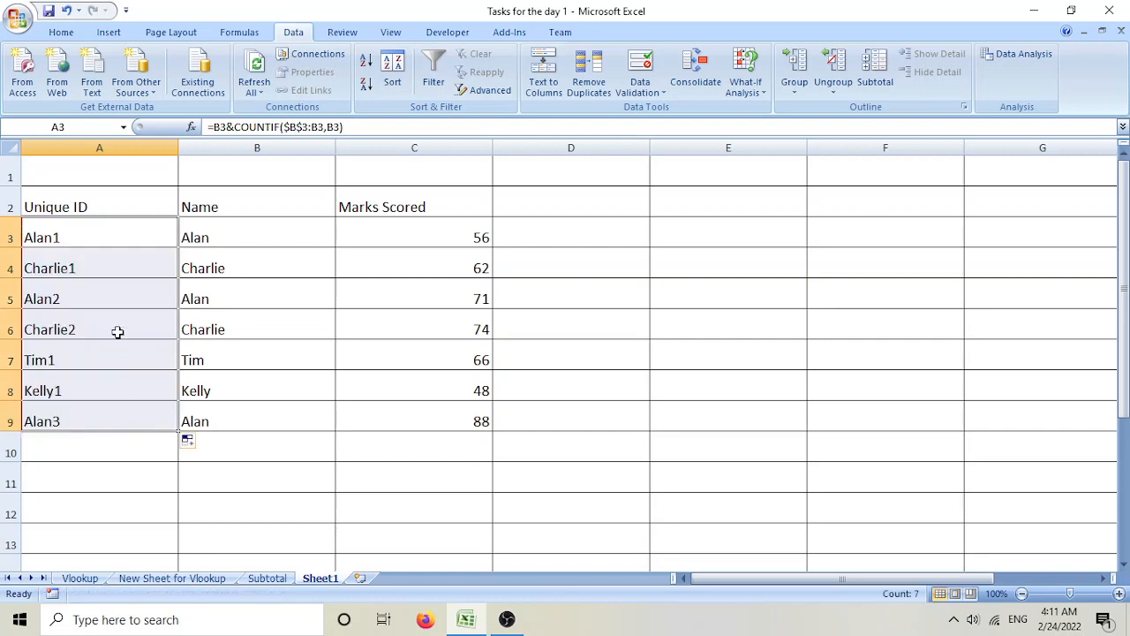
- Examine the unique IDs in A3 to A9, comparing the numbering of repeated names with that of single names
{"action": "left_click", "coordinate": [112, 266]}
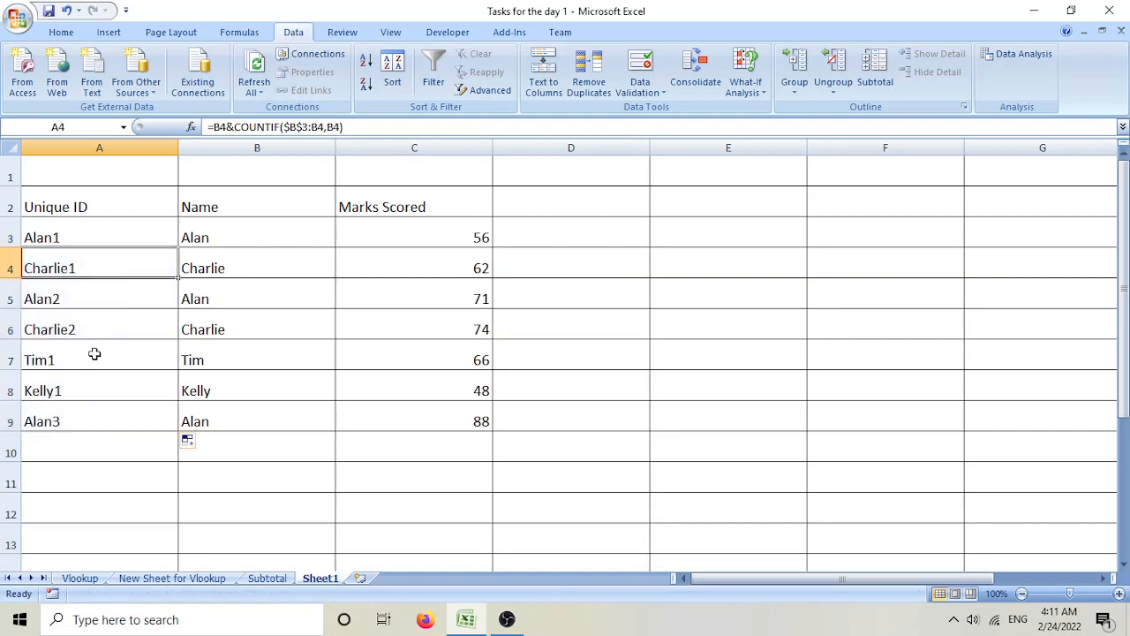
{"action": "left_click", "coordinate": [84, 236]}
{"action": "left_click", "coordinate": [84, 308]}
{"action": "left_click", "coordinate": [95, 271]}
{"action": "left_click", "coordinate": [92, 331]}
{"action": "left_click", "coordinate": [90, 418]}
{"action": "left_click", "coordinate": [89, 368]}
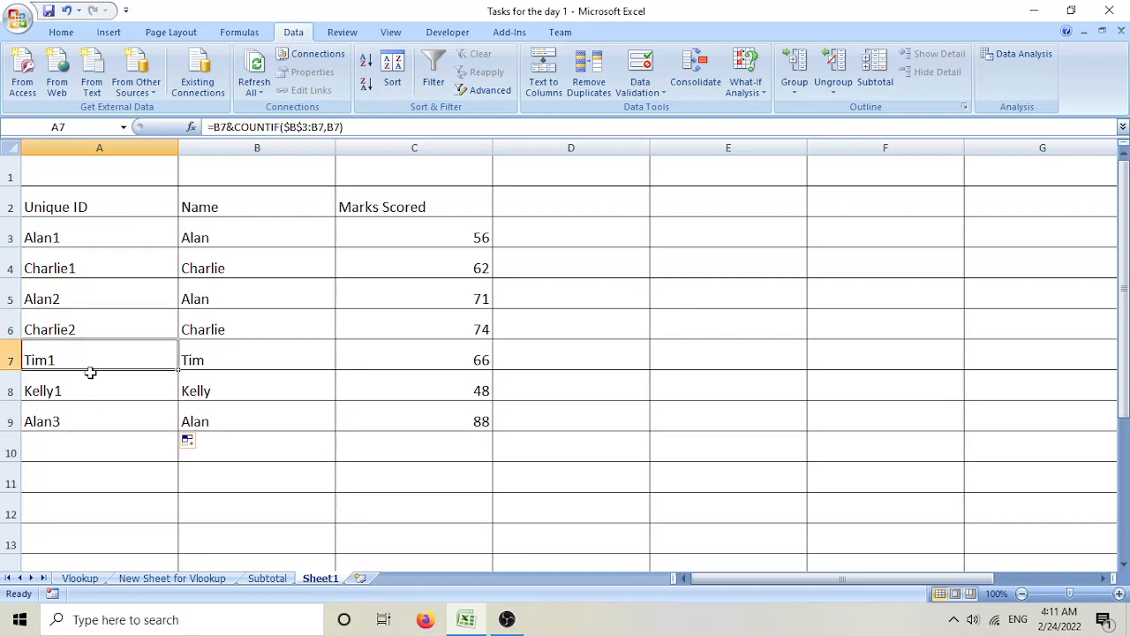
{"action": "left_click", "coordinate": [96, 393]}
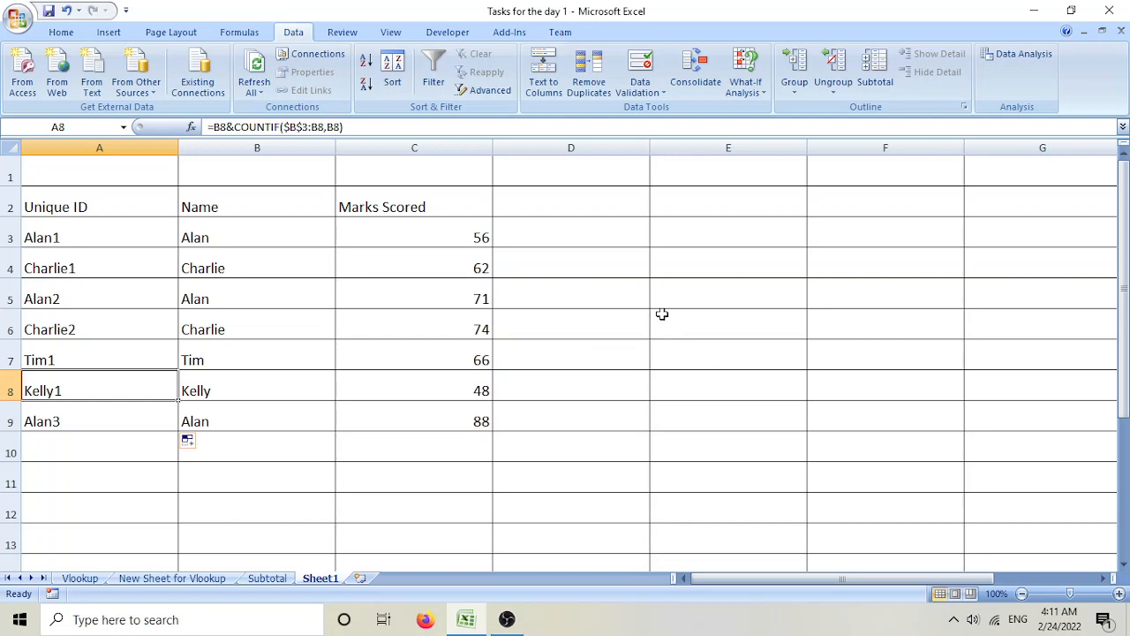
- Enter the heading Name in E2 to start a lookup area beside the marks table
{"action": "left_click", "coordinate": [697, 203]}
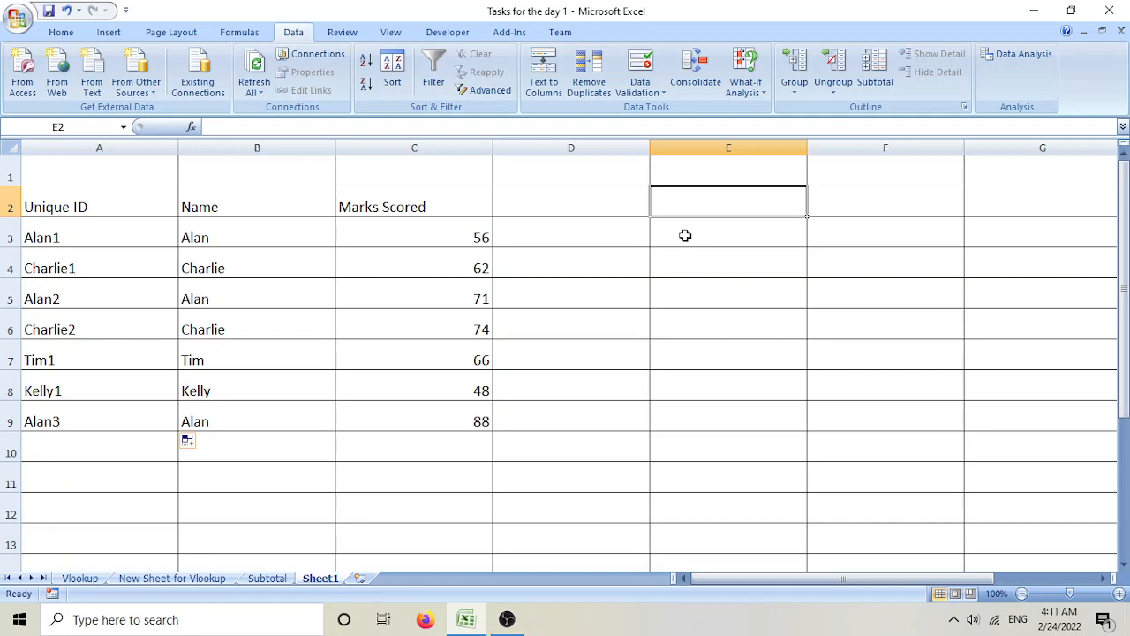
{"action": "left_click", "coordinate": [677, 235]}
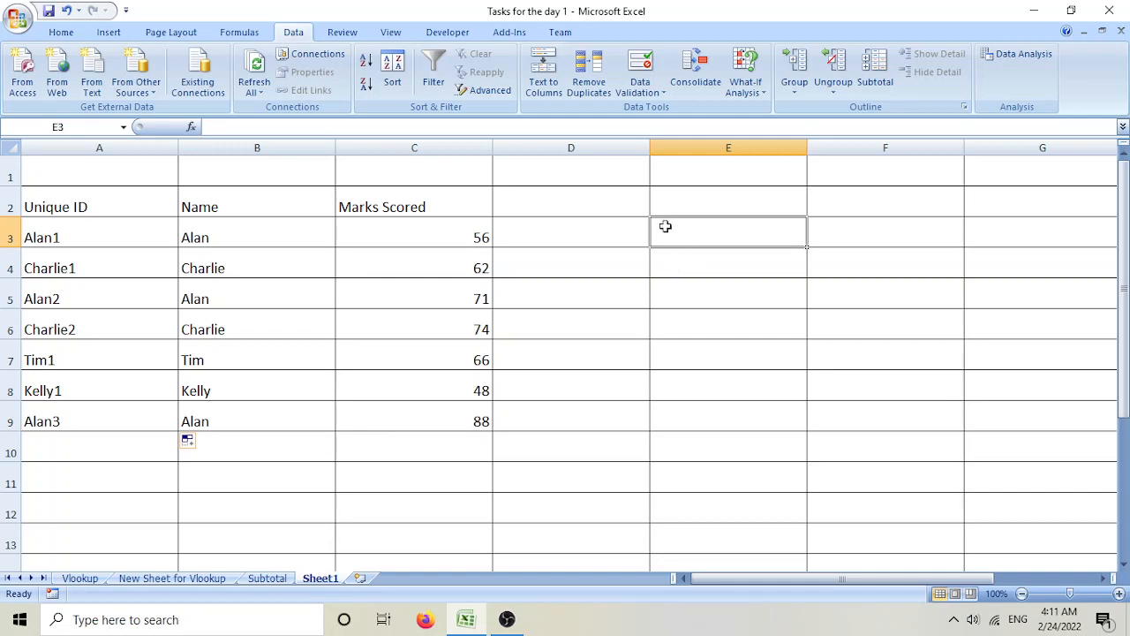
{"action": "left_click", "coordinate": [683, 196]}
{"action": "type", "text": "Name"}
{"action": "key", "text": "Return"}
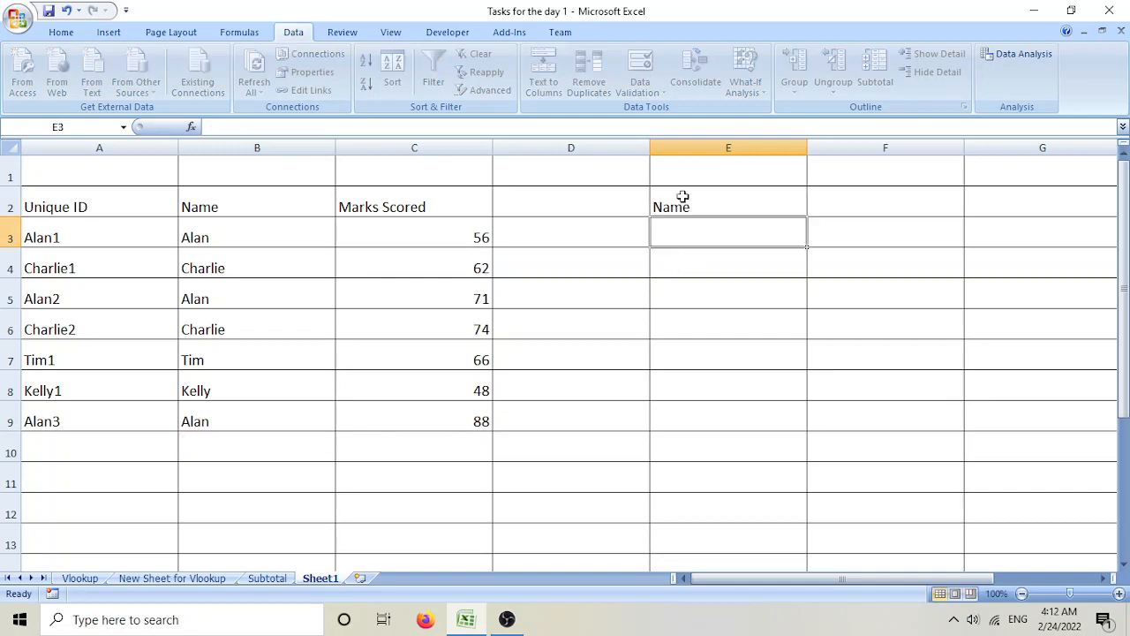
- Add a List data validation to E3 with the four distinct names from column B as source, and check its dropdown choices
{"action": "left_click", "coordinate": [667, 99]}
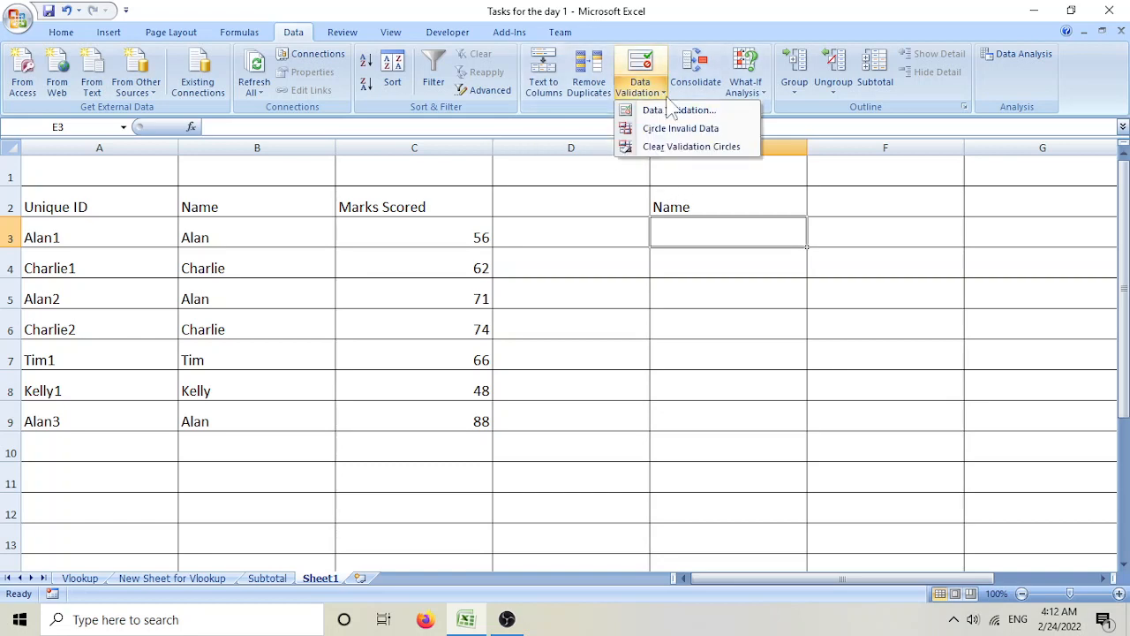
{"action": "left_click", "coordinate": [684, 110]}
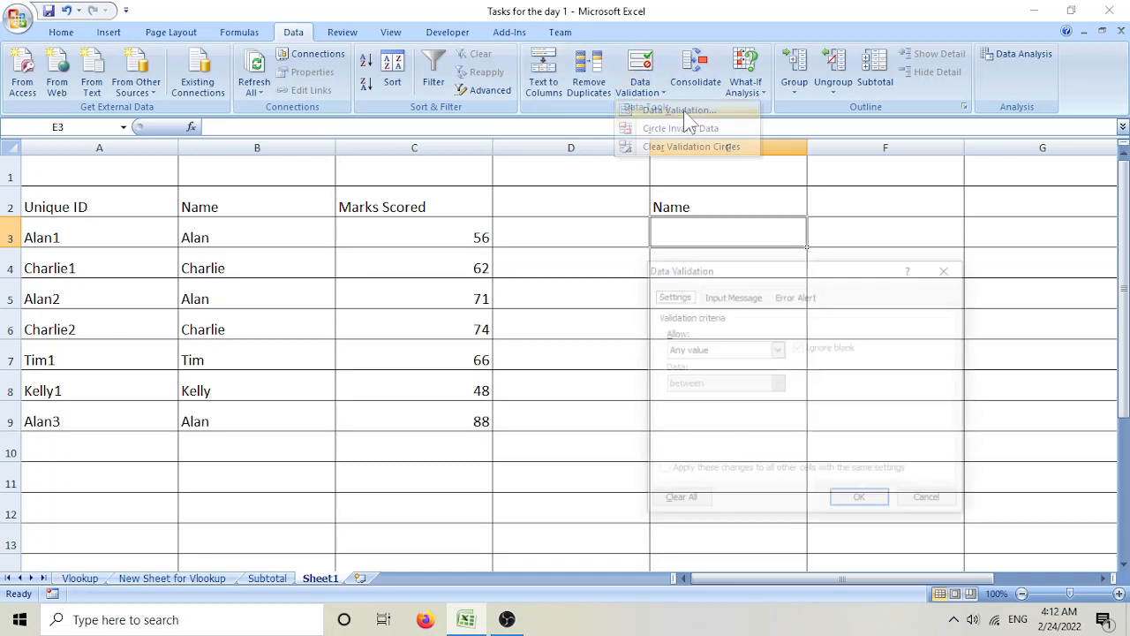
{"action": "left_click", "coordinate": [777, 349]}
{"action": "left_click", "coordinate": [734, 399]}
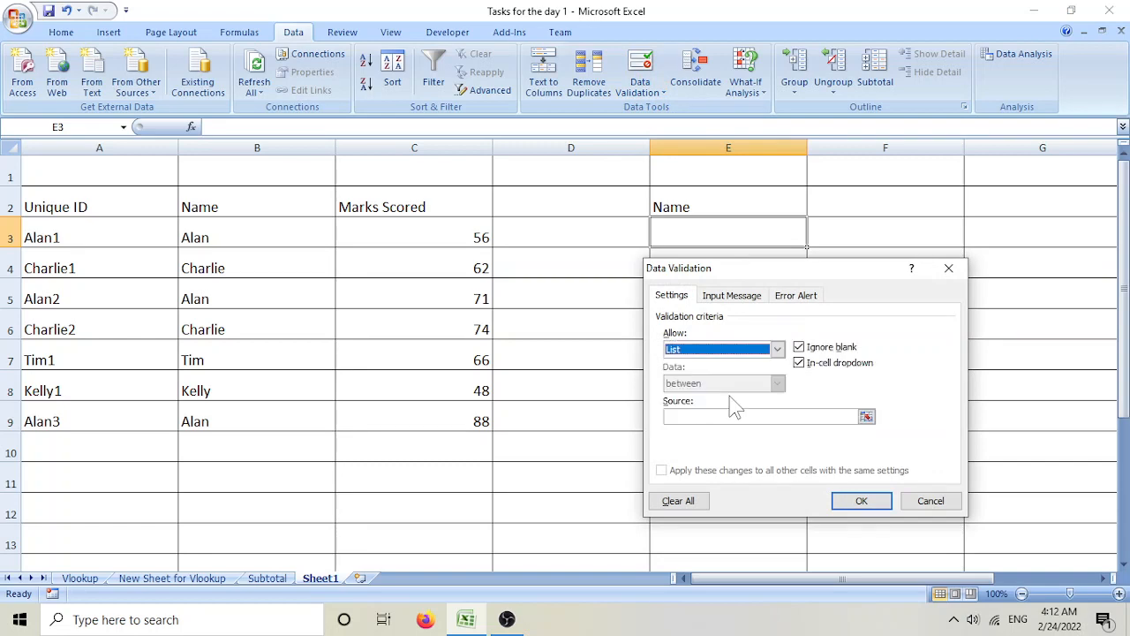
{"action": "left_click", "coordinate": [730, 415]}
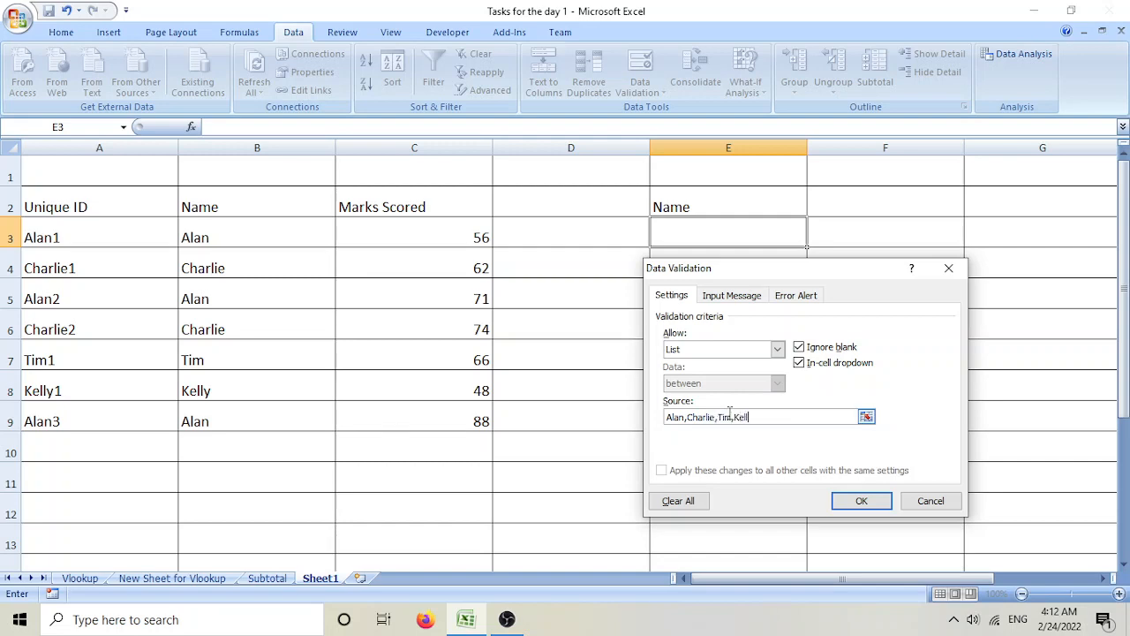
{"action": "left_click", "coordinate": [861, 500]}
{"action": "left_click", "coordinate": [815, 240]}
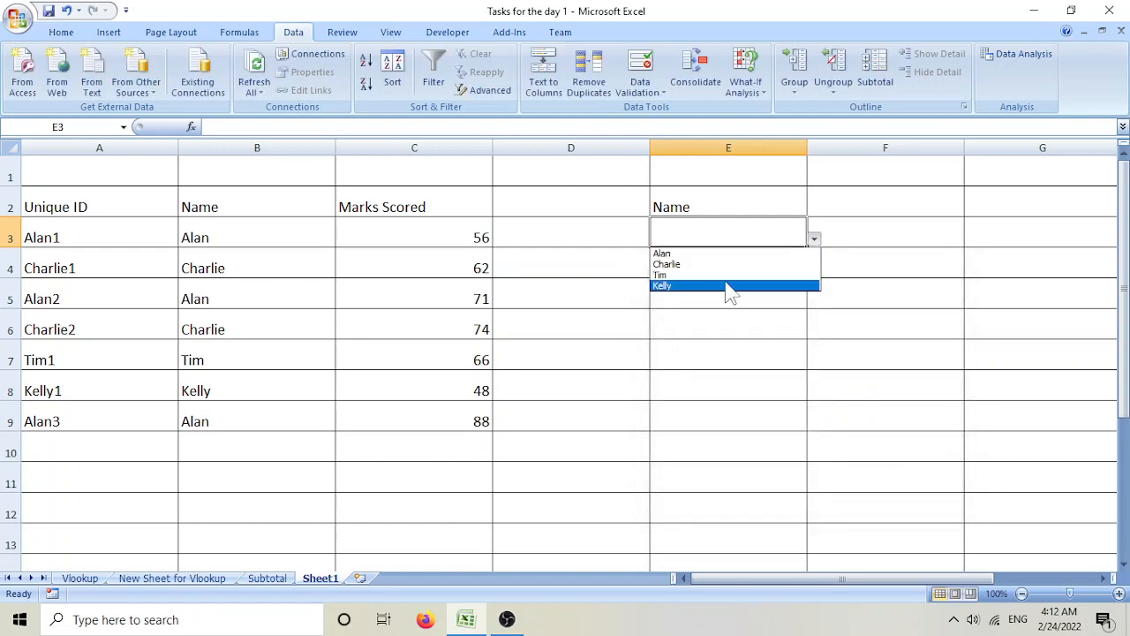
{"action": "left_click", "coordinate": [874, 212]}
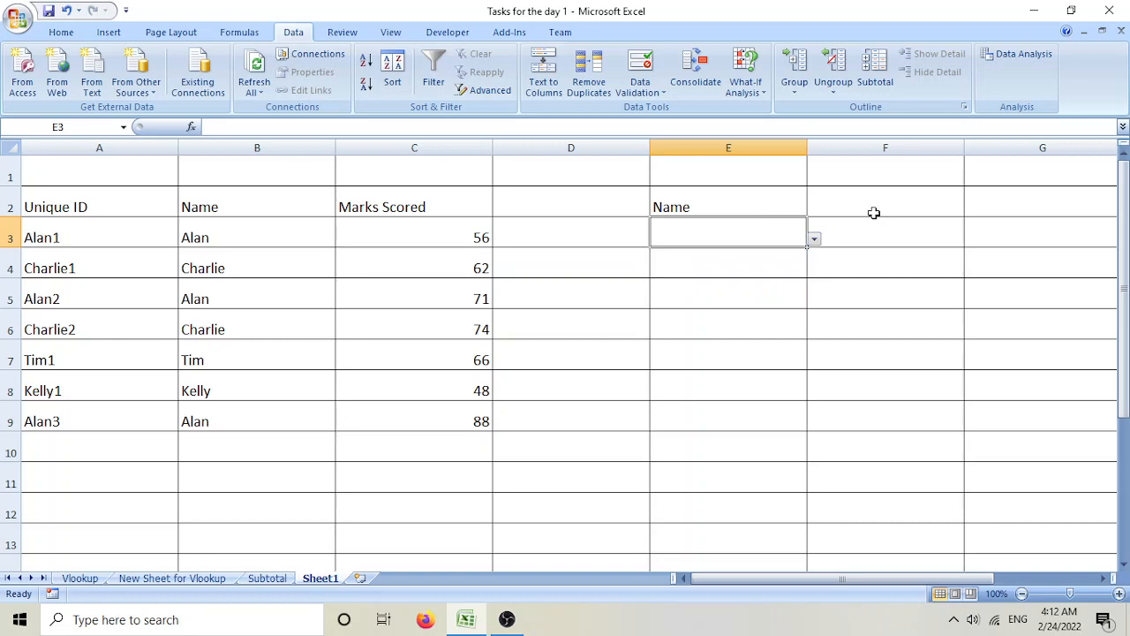
- Enter the heading Marks Scored in F2 beside the Name heading
{"action": "left_click", "coordinate": [875, 215]}
{"action": "type", "text": "Markes"}
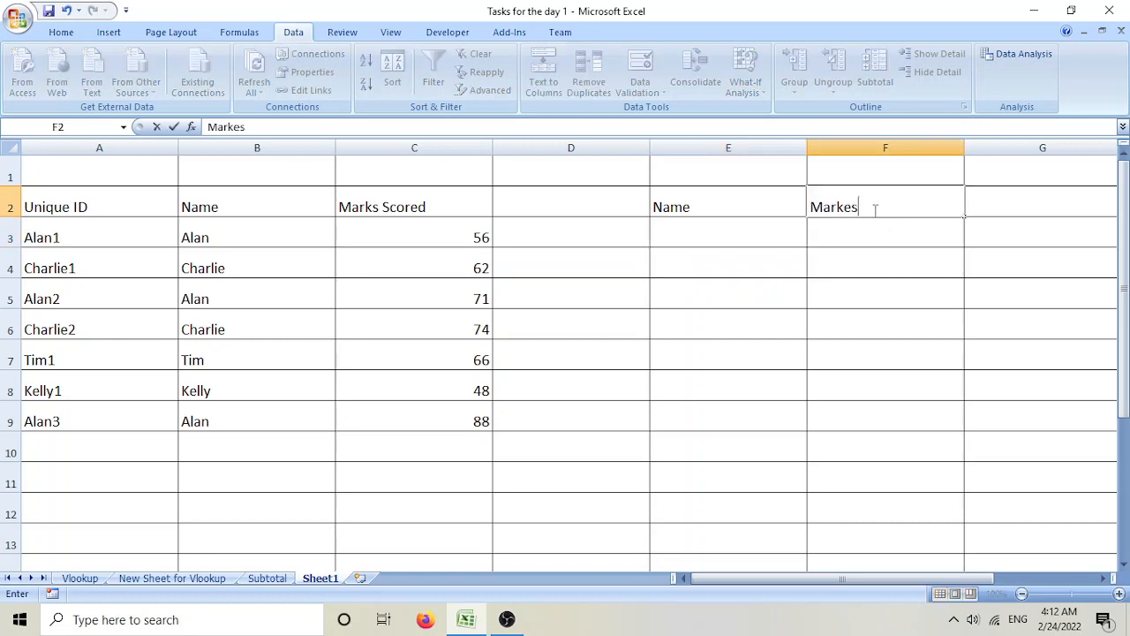
{"action": "key", "text": "BackSpace"}
{"action": "key", "text": "BackSpace"}
{"action": "type", "text": "s Scored"}
{"action": "key", "text": "Return"}
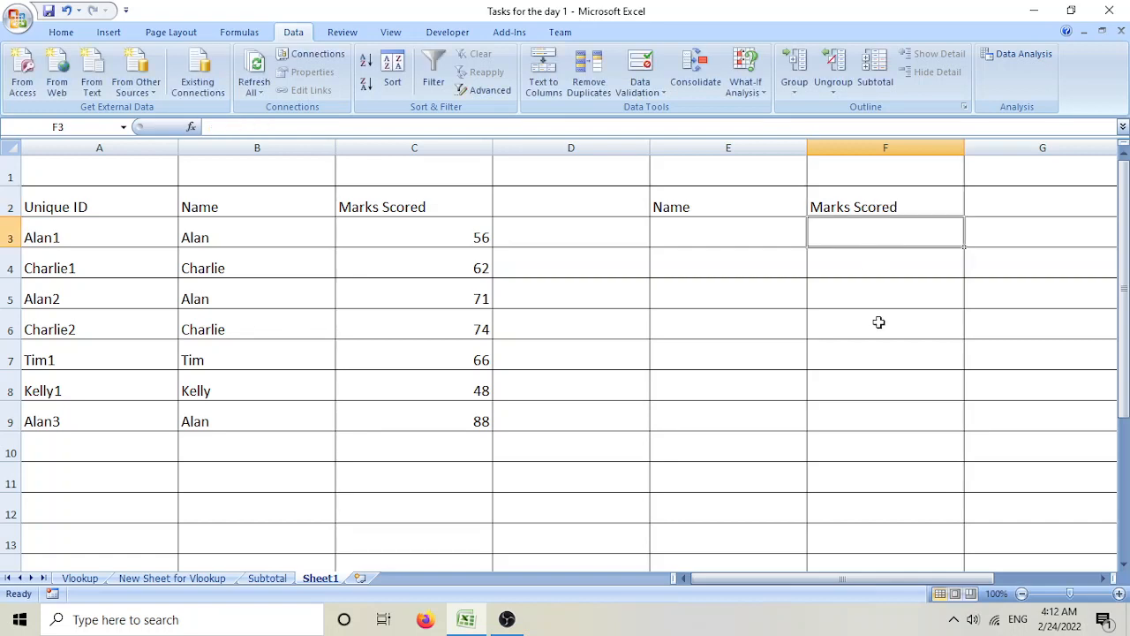
- Start a VLOOKUP formula in F3 with the absolute reference $E$3 as the lookup value
{"action": "type", "text": "=vlo"}
{"action": "key", "text": "Tab"}
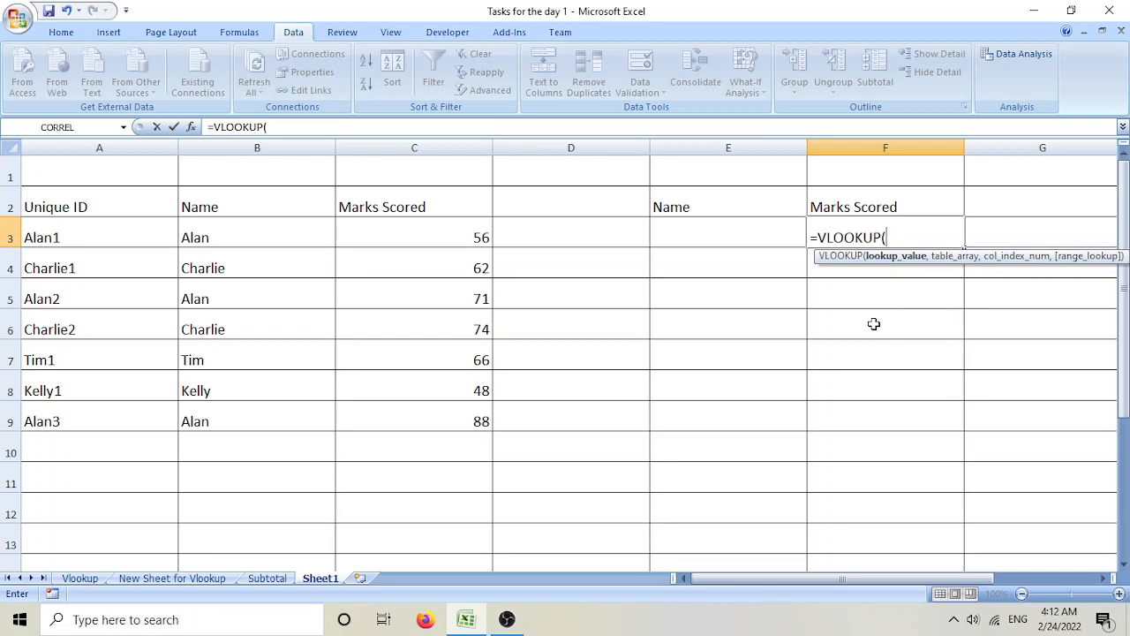
{"action": "left_click", "coordinate": [719, 238]}
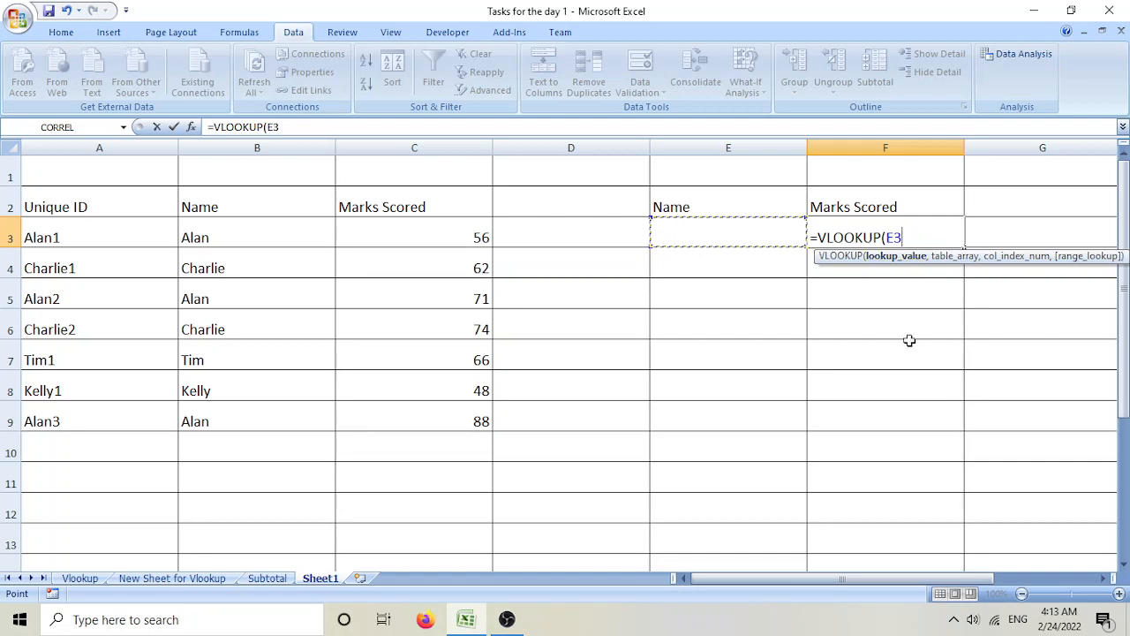
{"action": "left_click", "coordinate": [893, 236]}
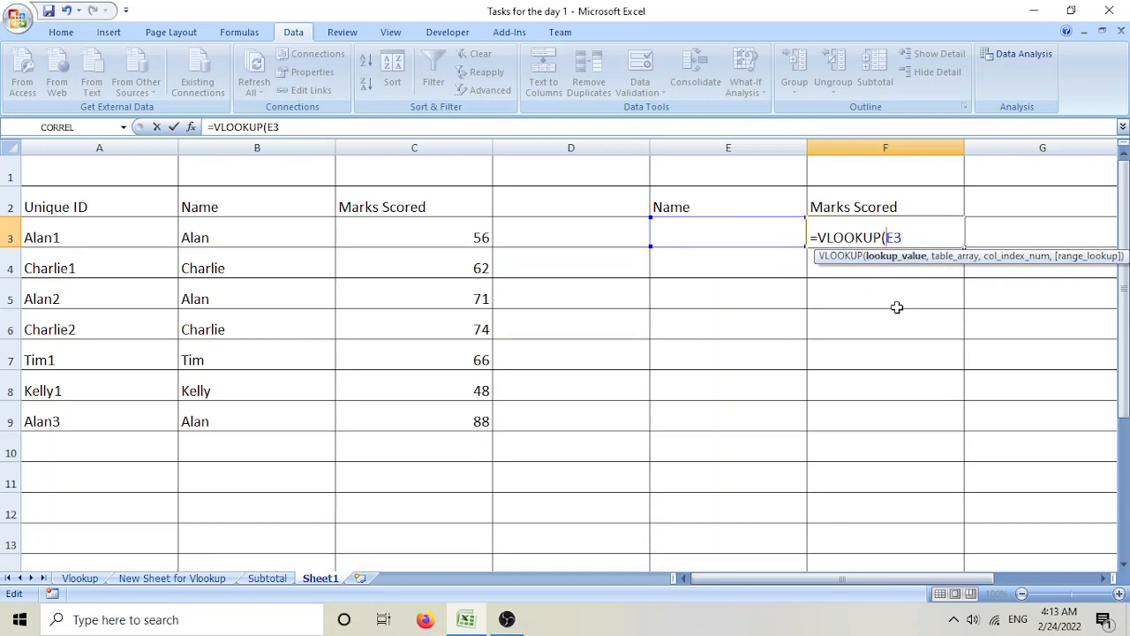
{"action": "key", "text": "F4"}
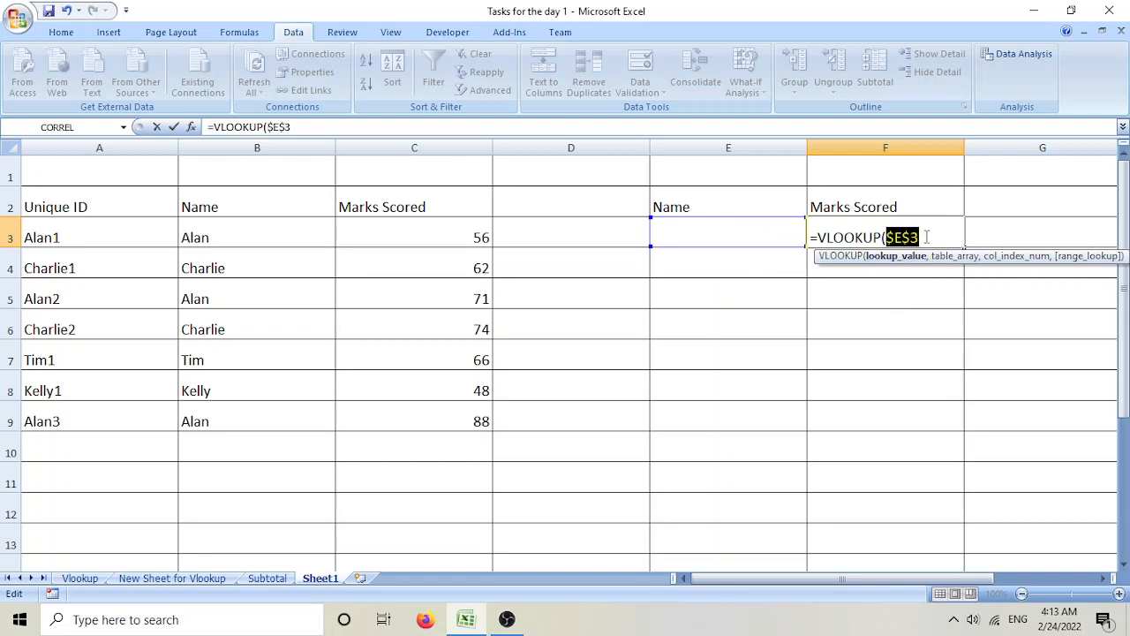
{"action": "left_click", "coordinate": [925, 236]}
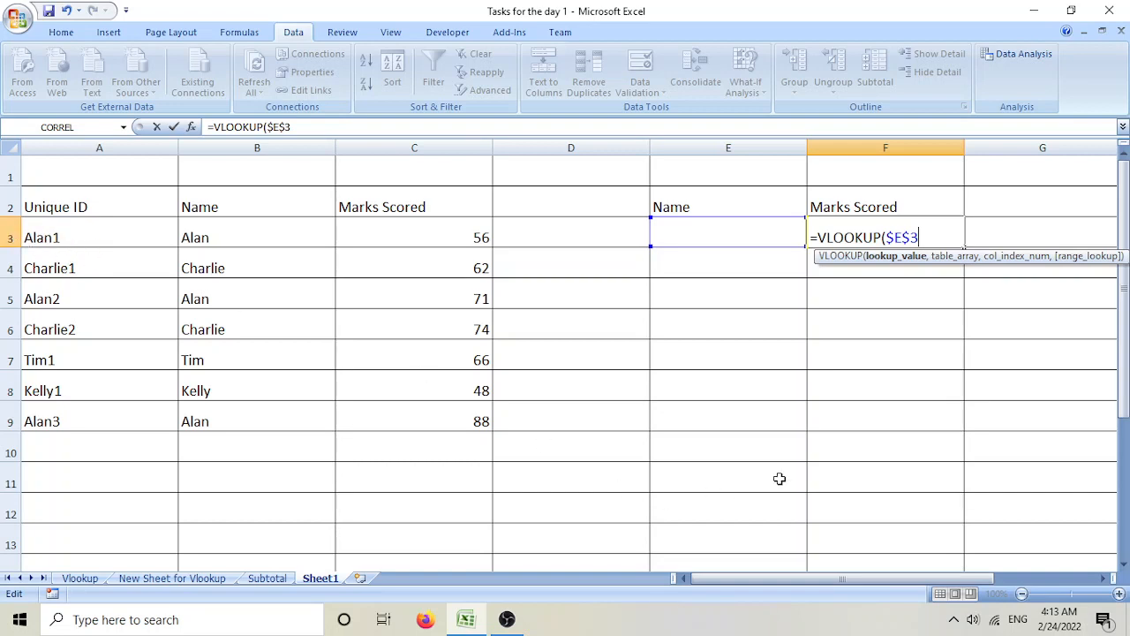
- Extend the VLOOKUP lookup value in F3 to $E$3&ROW()-2 so the row number supplies the occurrence number
{"action": "type", "text": "ow"}
{"action": "key", "text": "BackSpace"}
{"action": "key", "text": "BackSpace"}
{"action": "type", "text": "ro"}
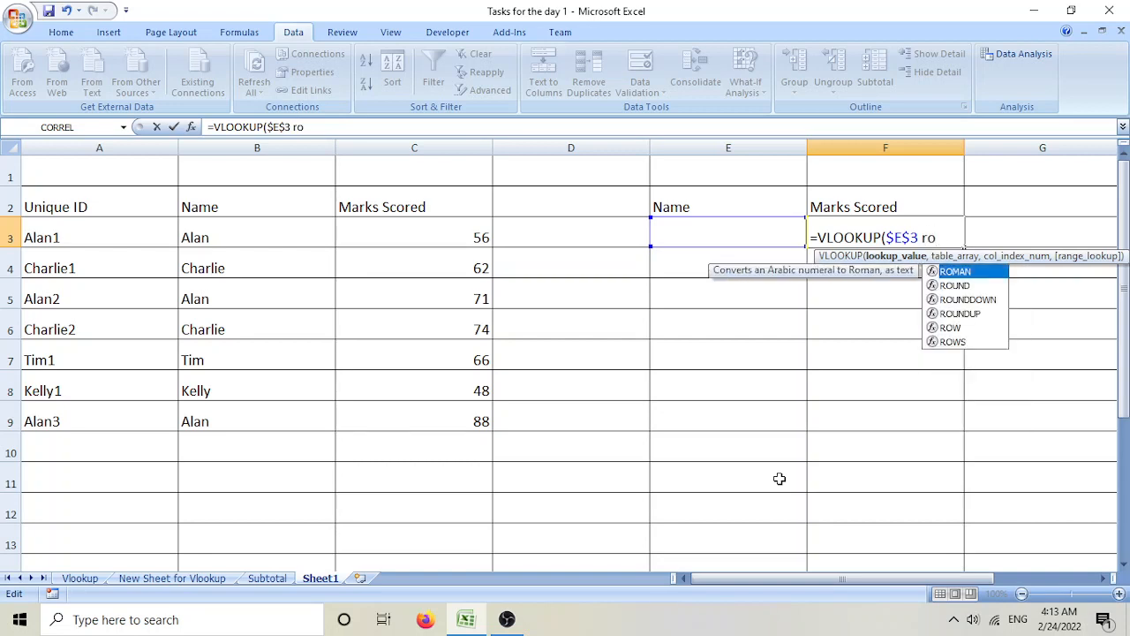
{"action": "key", "text": "Down"}
{"action": "key", "text": "Down"}
{"action": "key", "text": "Down"}
{"action": "key", "text": "Down"}
{"action": "key", "text": "Tab"}
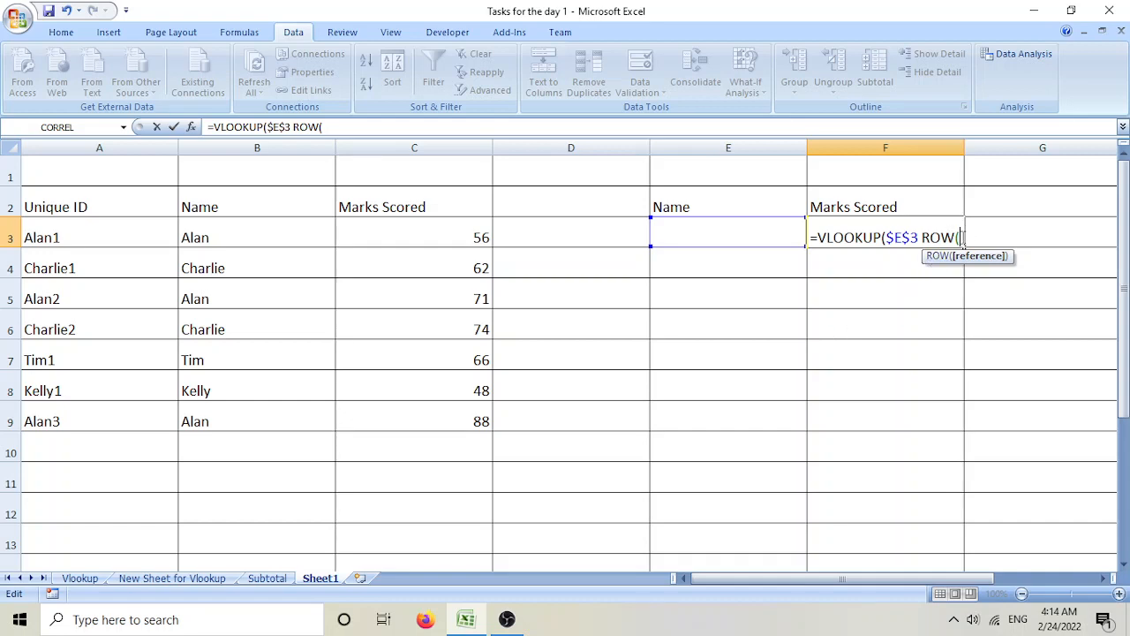
{"action": "type", "text": ")"}
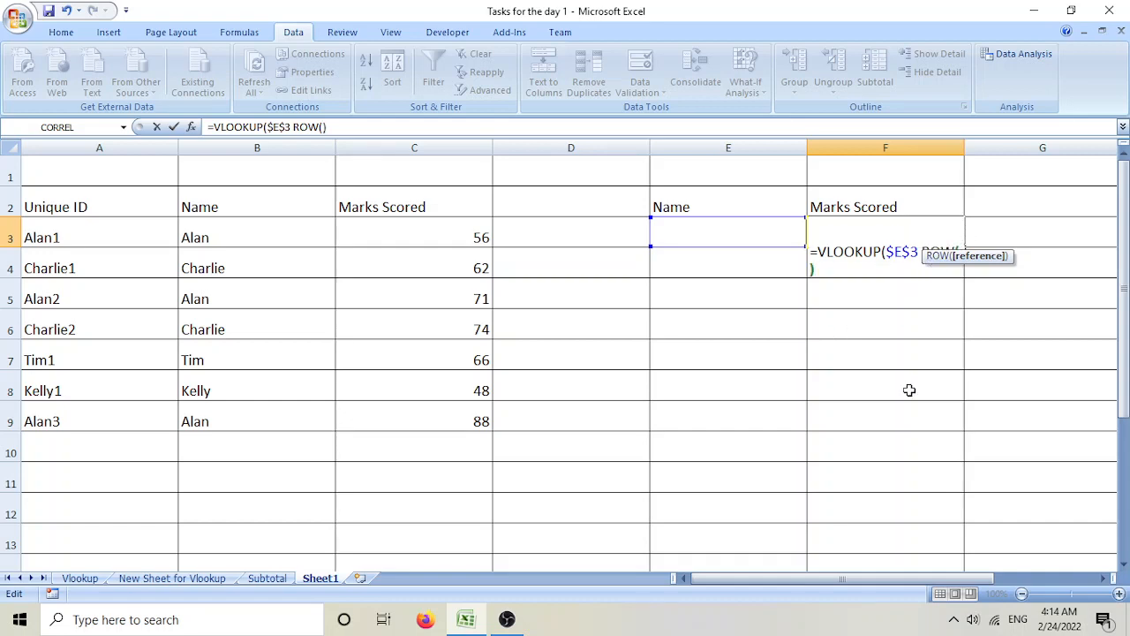
{"action": "type", "text": "-"}
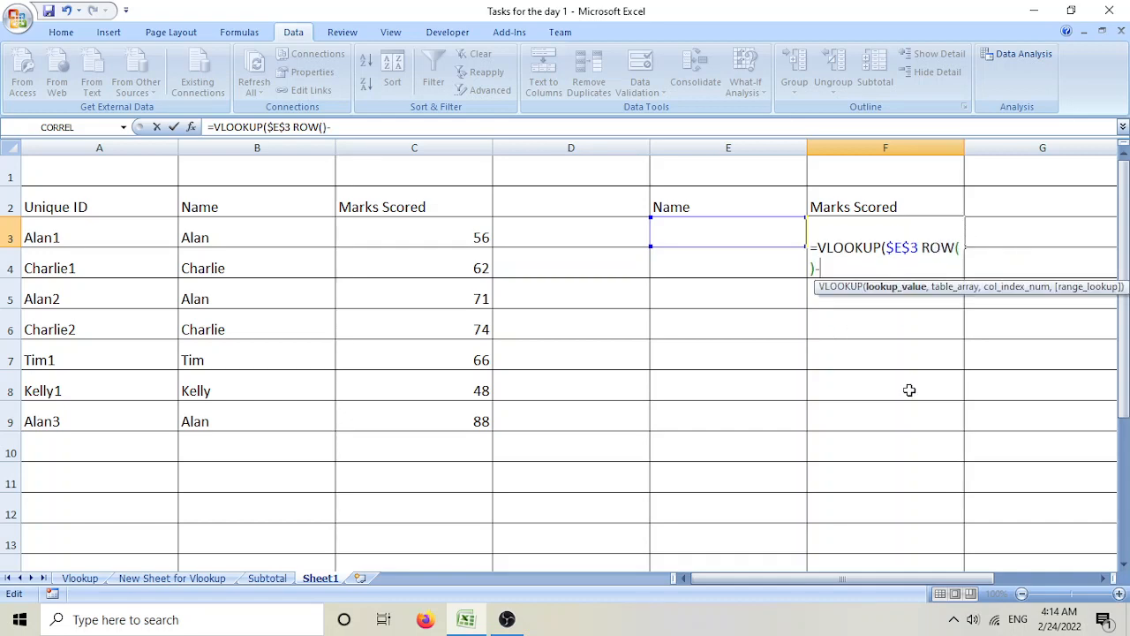
{"action": "type", "text": "2"}
{"action": "key", "text": "BackSpace"}
{"action": "type", "text": "&"}
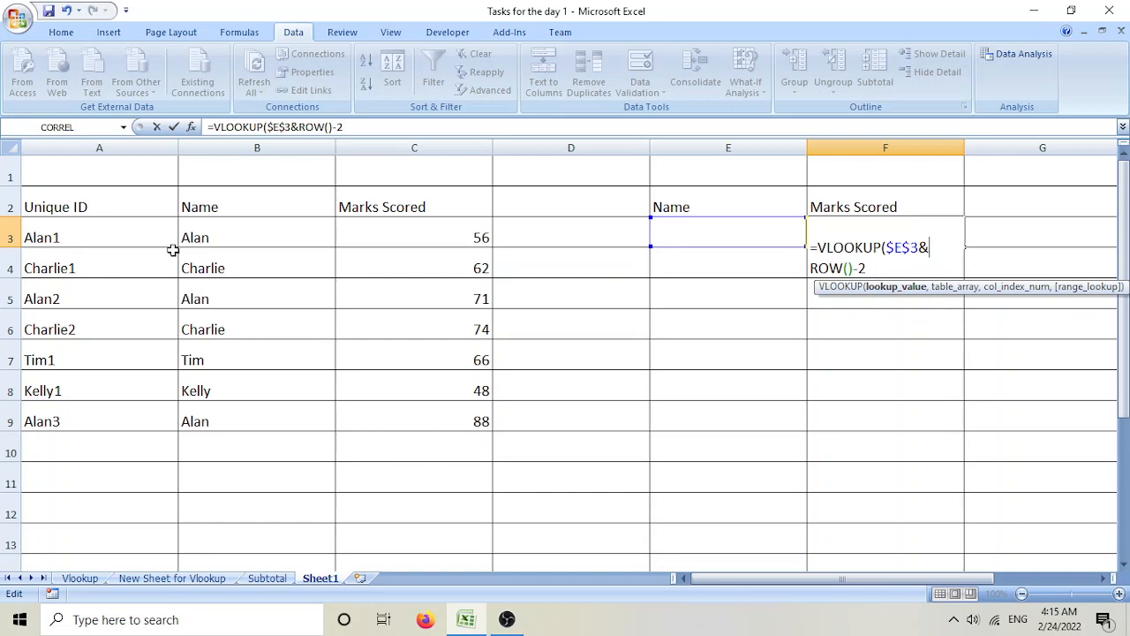
- Supply the marks table A2:C9, headings included, as the VLOOKUP table array with absolute references $A$2:$C$9
{"action": "left_click", "coordinate": [878, 268]}
{"action": "type", "text": ","}
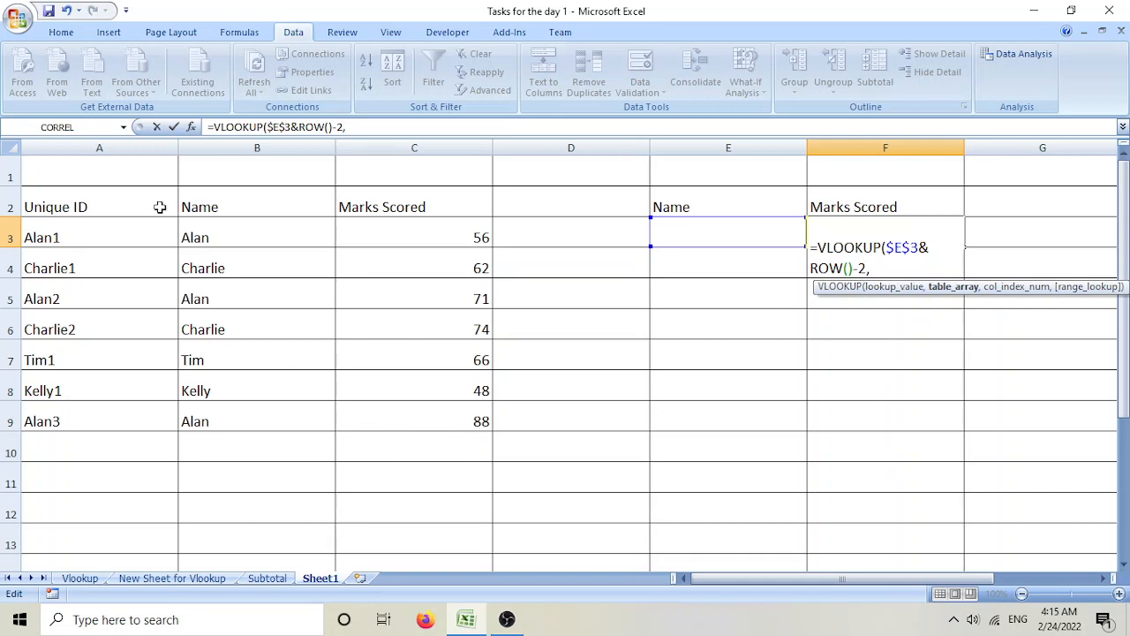
{"action": "left_click_drag", "start_coordinate": [50, 195], "coordinate": [444, 416]}
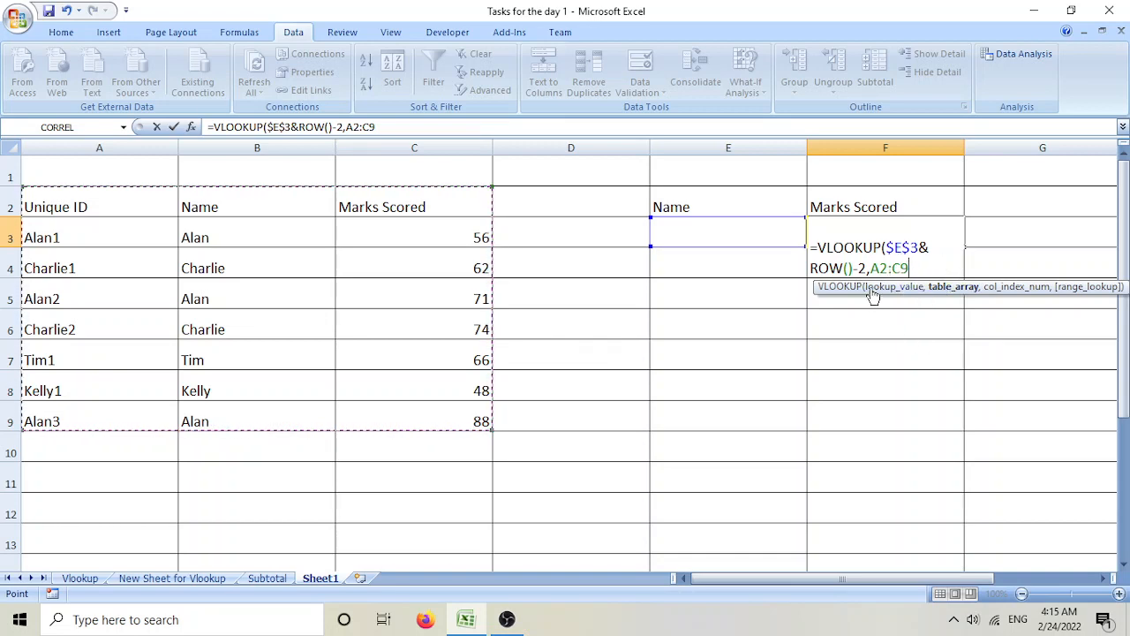
{"action": "left_click", "coordinate": [954, 287]}
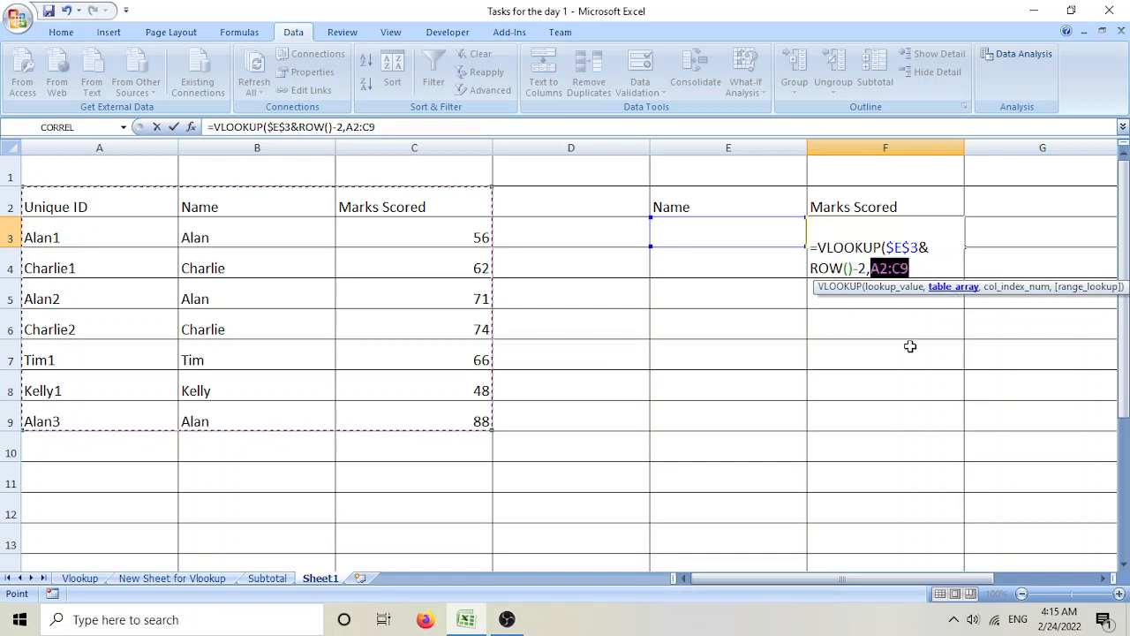
{"action": "key", "text": "F4"}
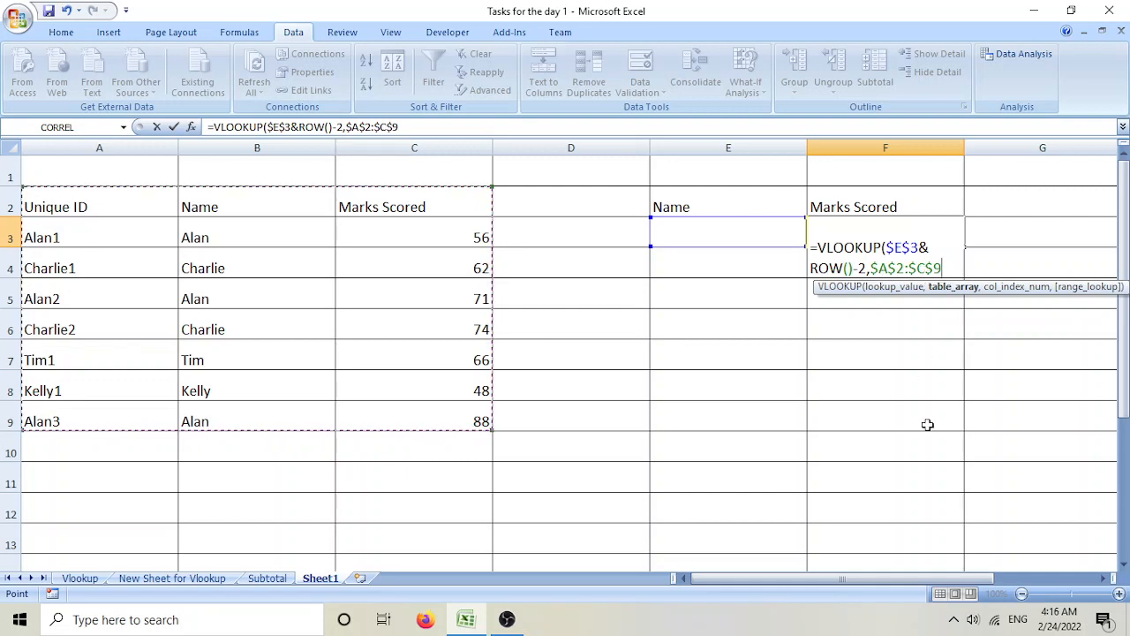
- Complete the F3 VLOOKUP with column index 3 and FALSE for an exact match, and enter the formula
{"action": "type", "text": ","}
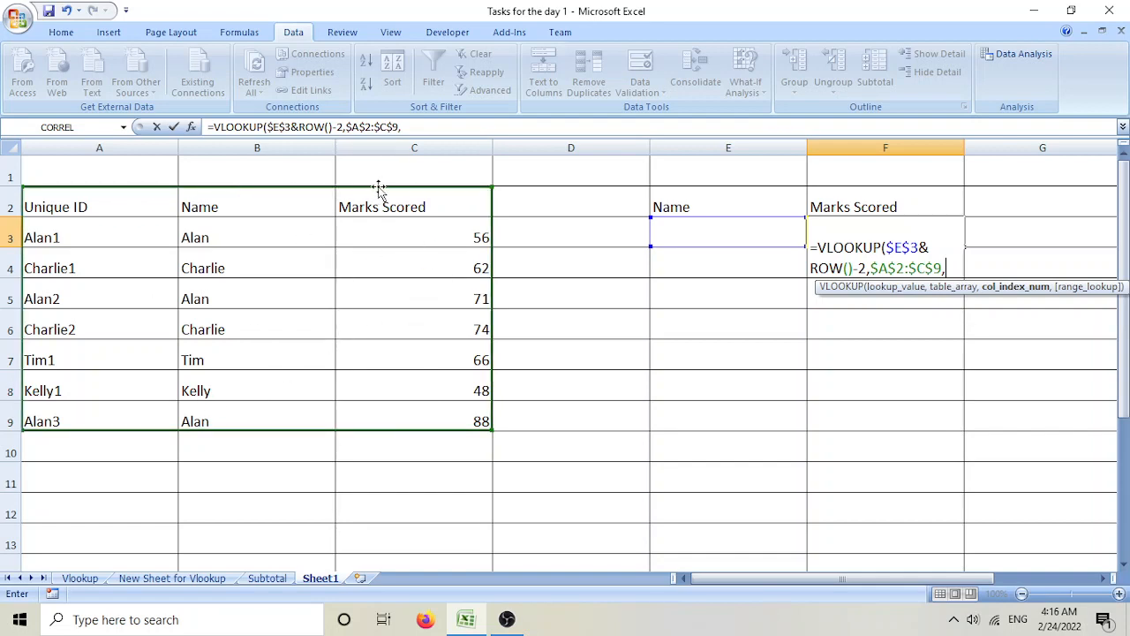
{"action": "type", "text": "3,"}
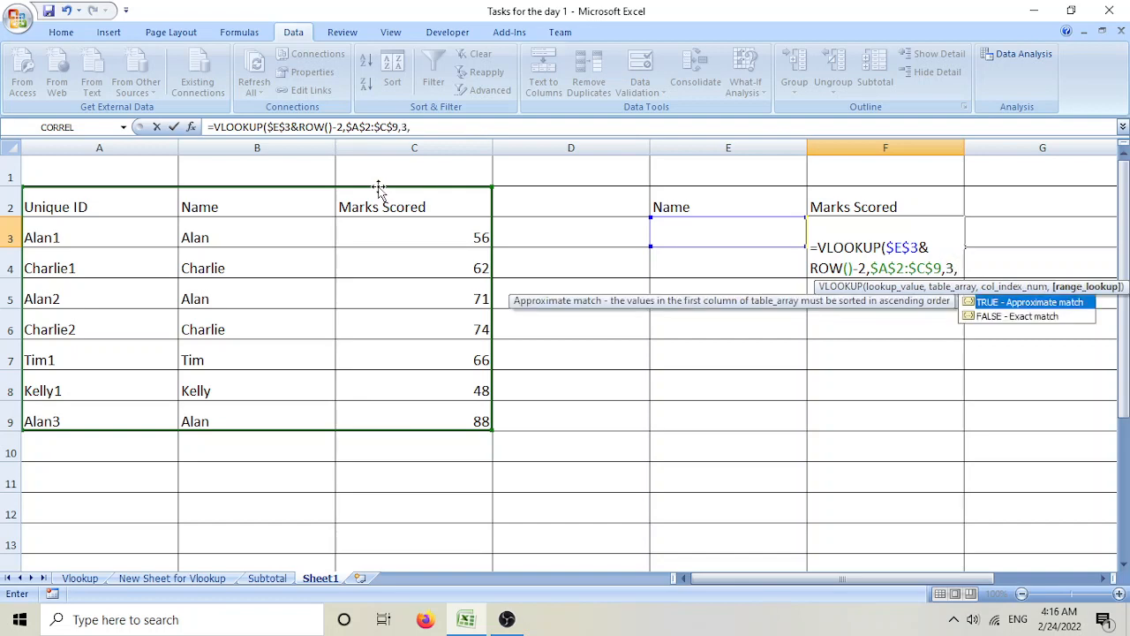
{"action": "key", "text": "Tab"}
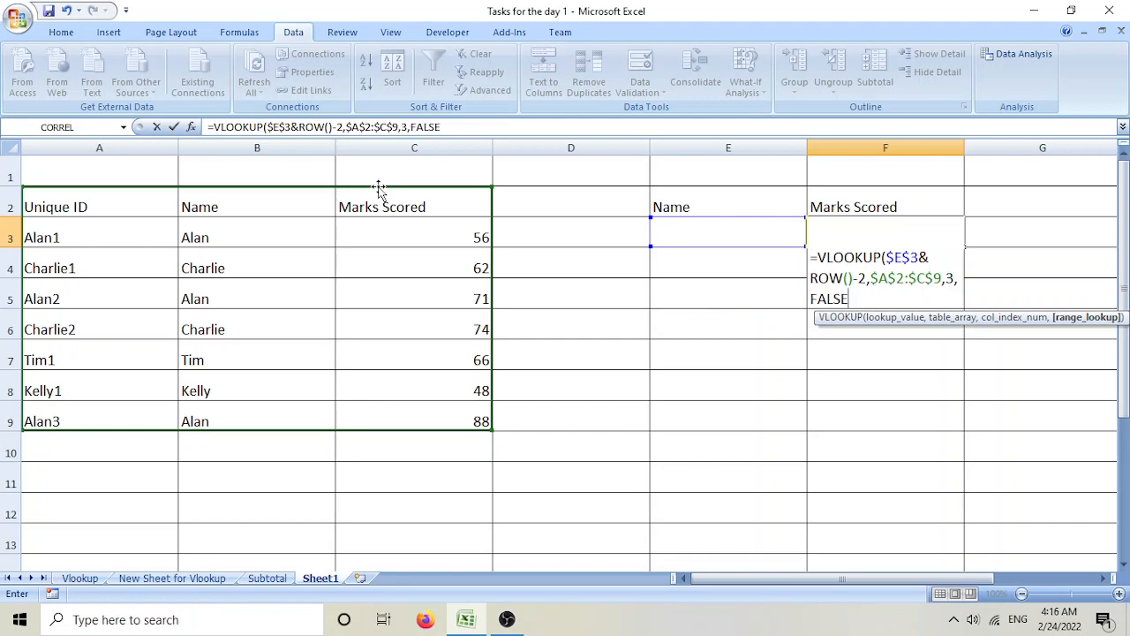
{"action": "type", "text": ")"}
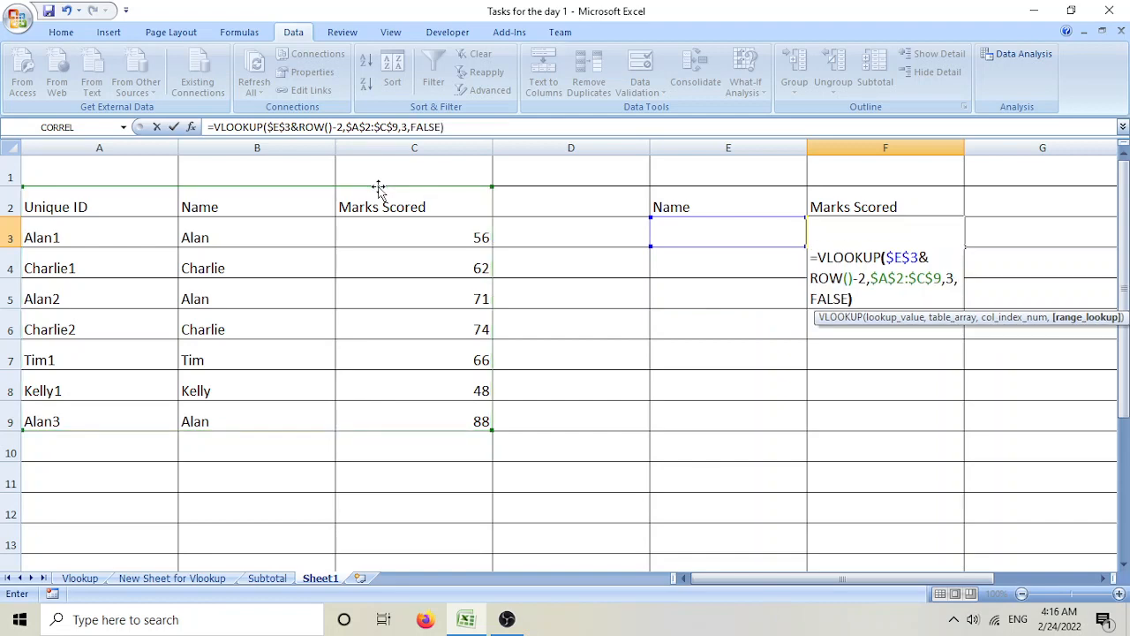
{"action": "key", "text": "Return"}
- Choose the first name from the E3 dropdown and fill the F3 VLOOKUP formula down to F8
{"action": "left_click", "coordinate": [892, 238]}
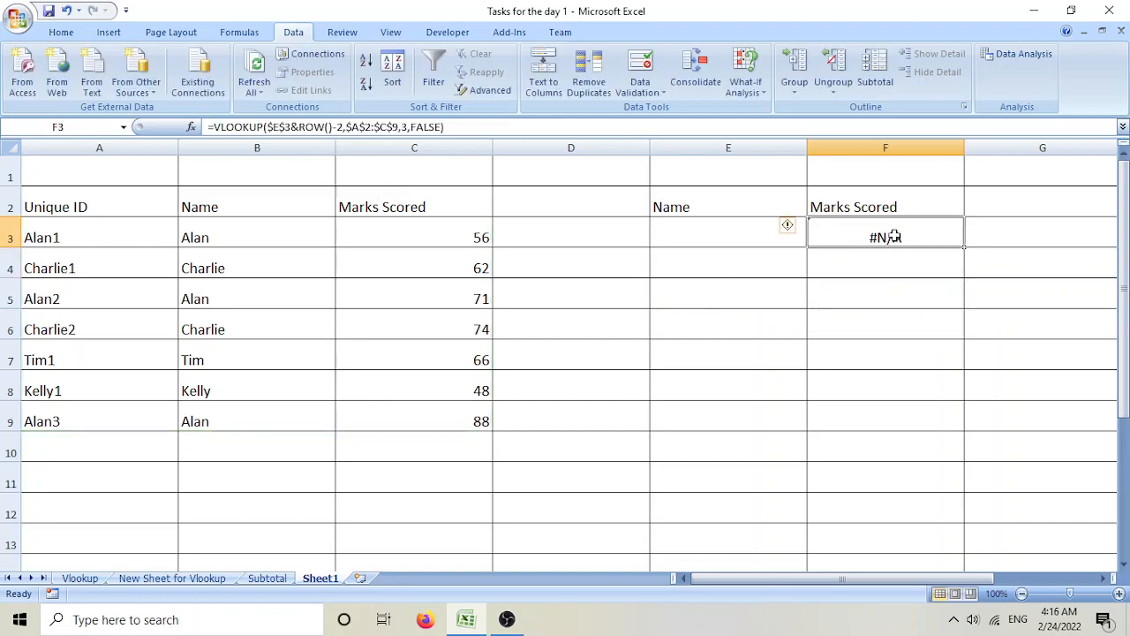
{"action": "left_click", "coordinate": [729, 238]}
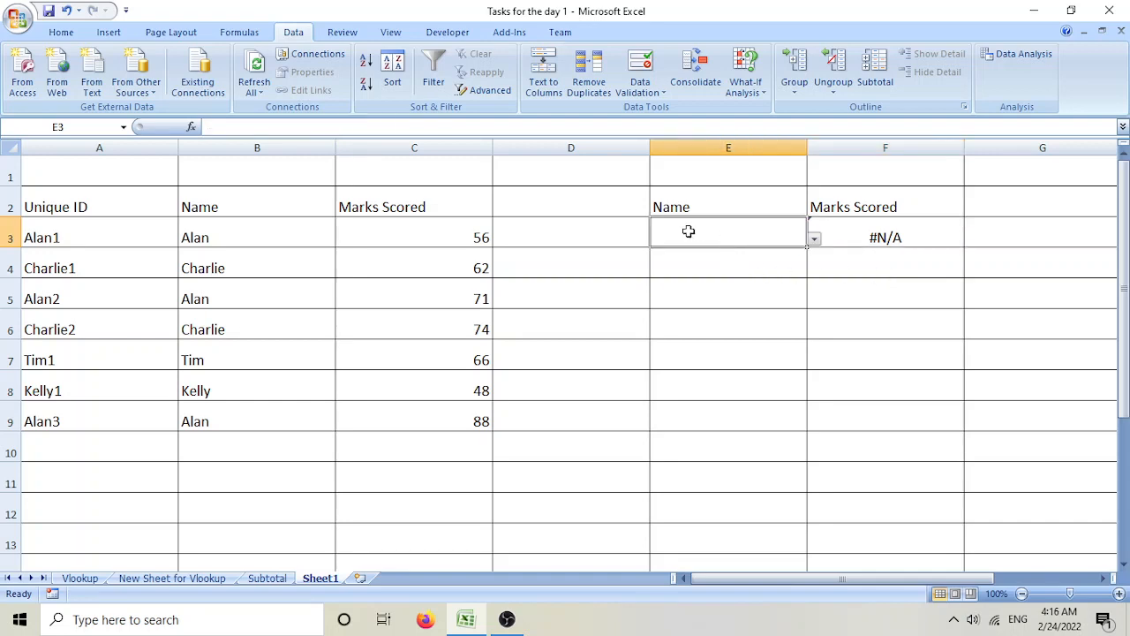
{"action": "left_click", "coordinate": [814, 239]}
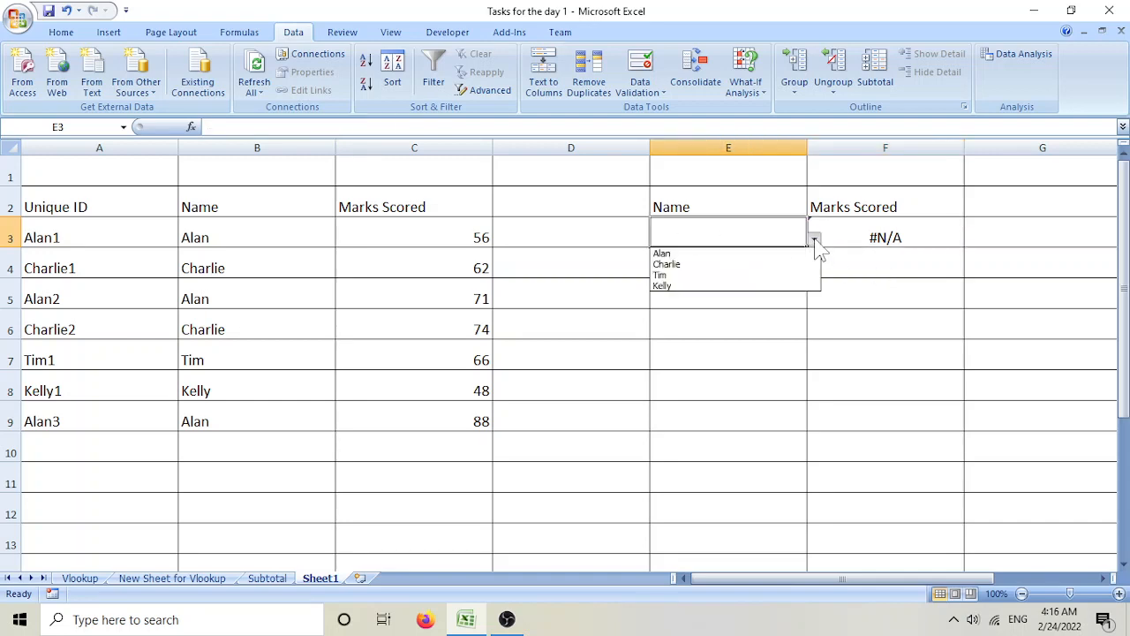
{"action": "left_click", "coordinate": [731, 253]}
{"action": "left_click", "coordinate": [909, 237]}
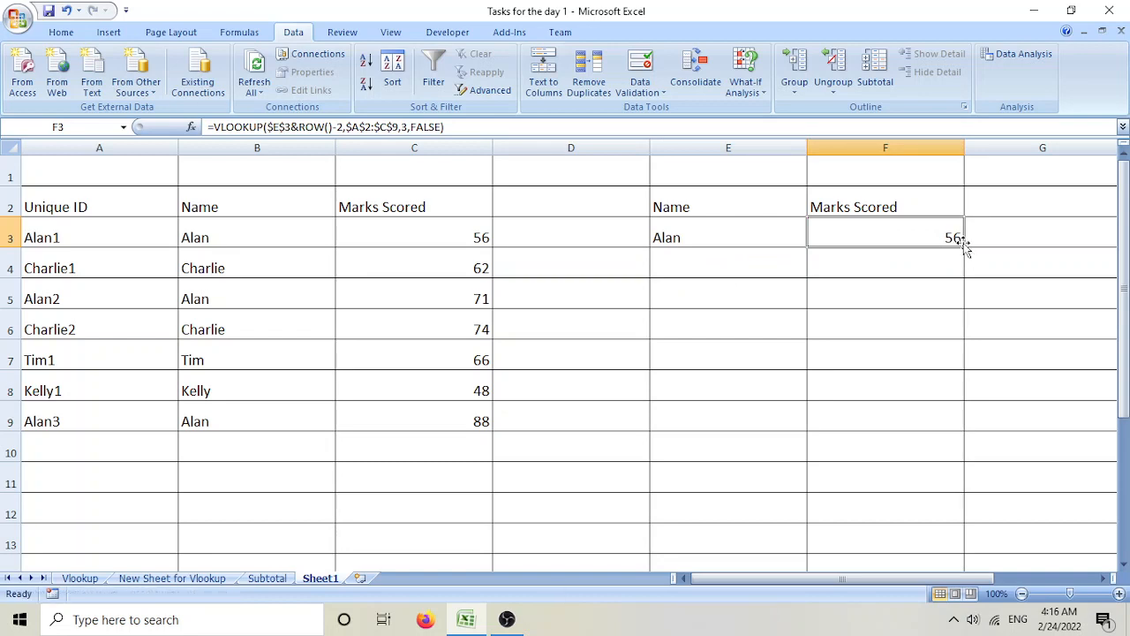
{"action": "left_click_drag", "start_coordinate": [963, 249], "coordinate": [946, 406]}
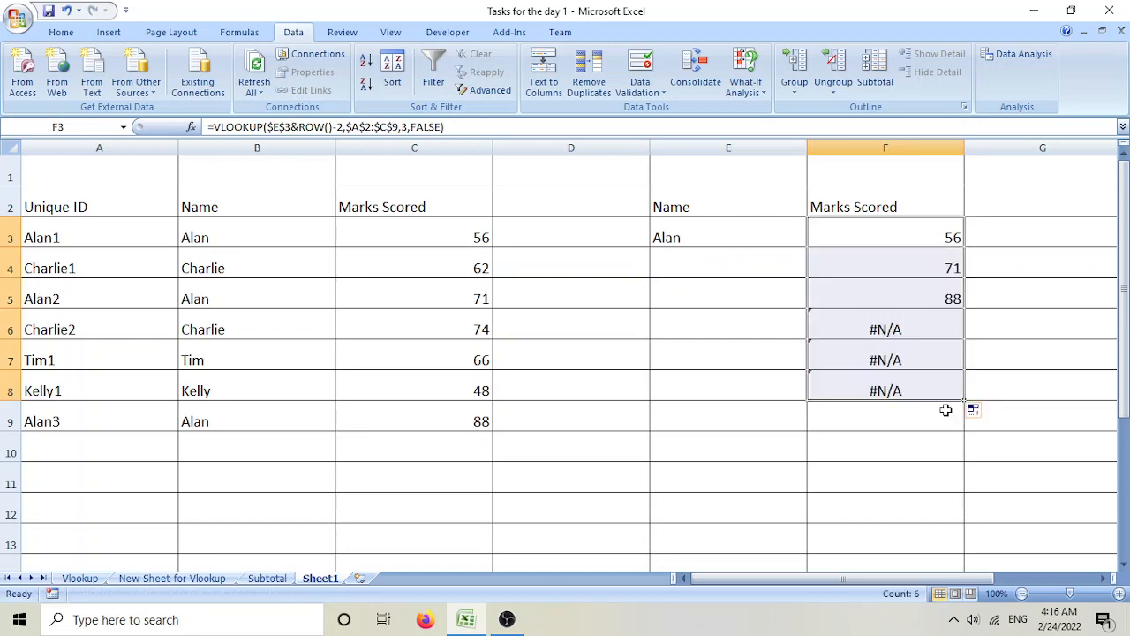
- Compare the marks returned in F3:F5 with the chosen name's marks in column C of the source table
{"action": "left_click", "coordinate": [902, 256]}
{"action": "left_click", "coordinate": [893, 240]}
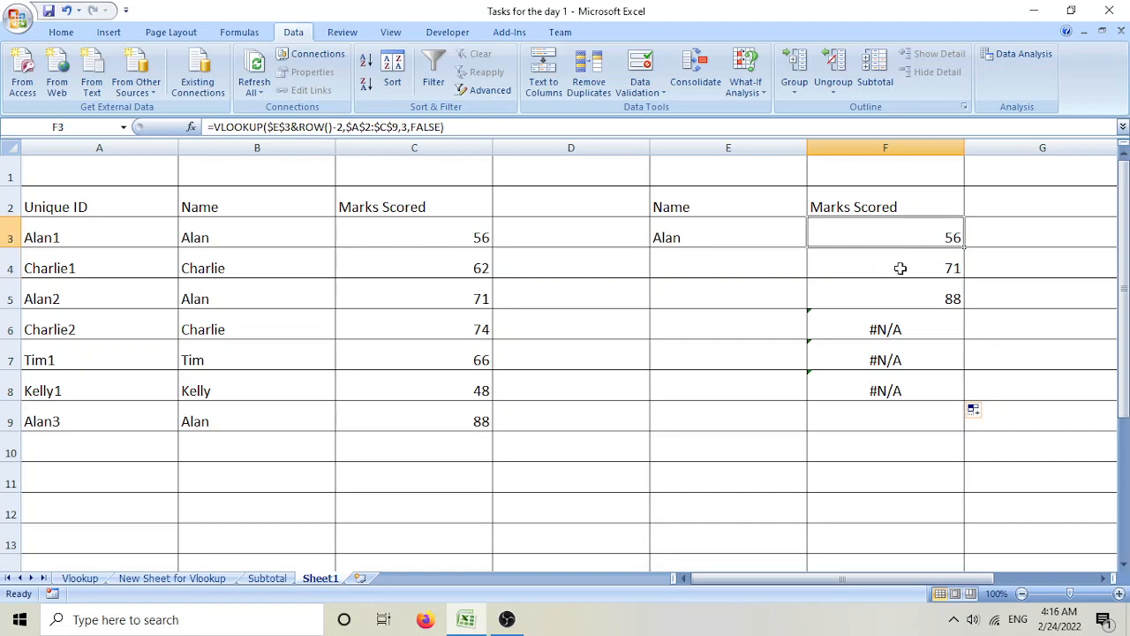
{"action": "left_click", "coordinate": [899, 269]}
{"action": "left_click", "coordinate": [893, 301]}
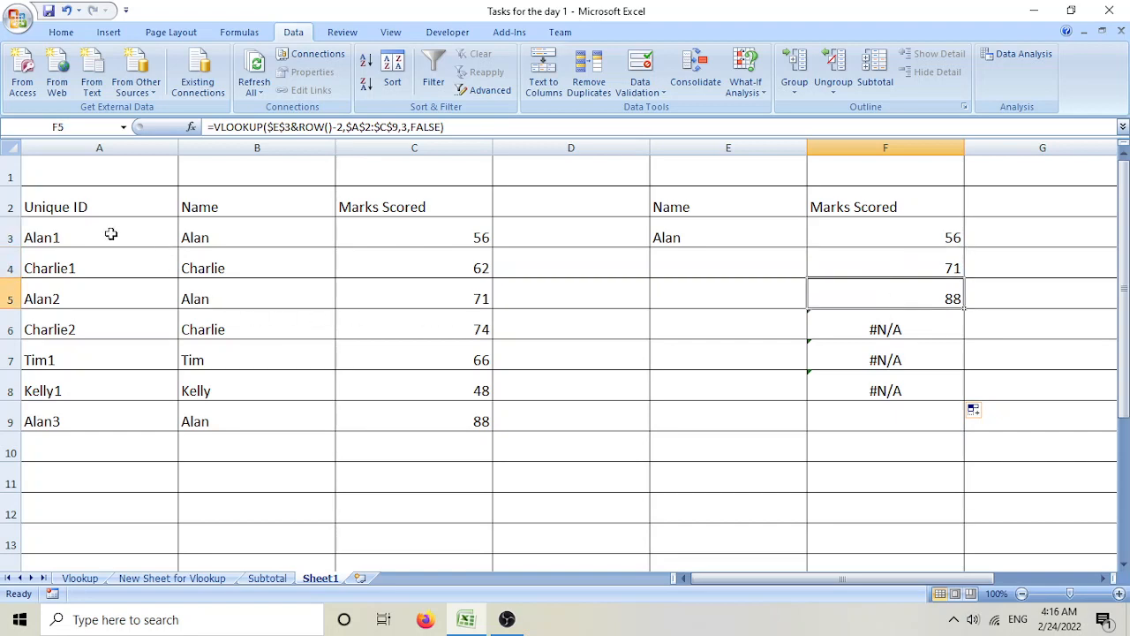
{"action": "left_click", "coordinate": [443, 239]}
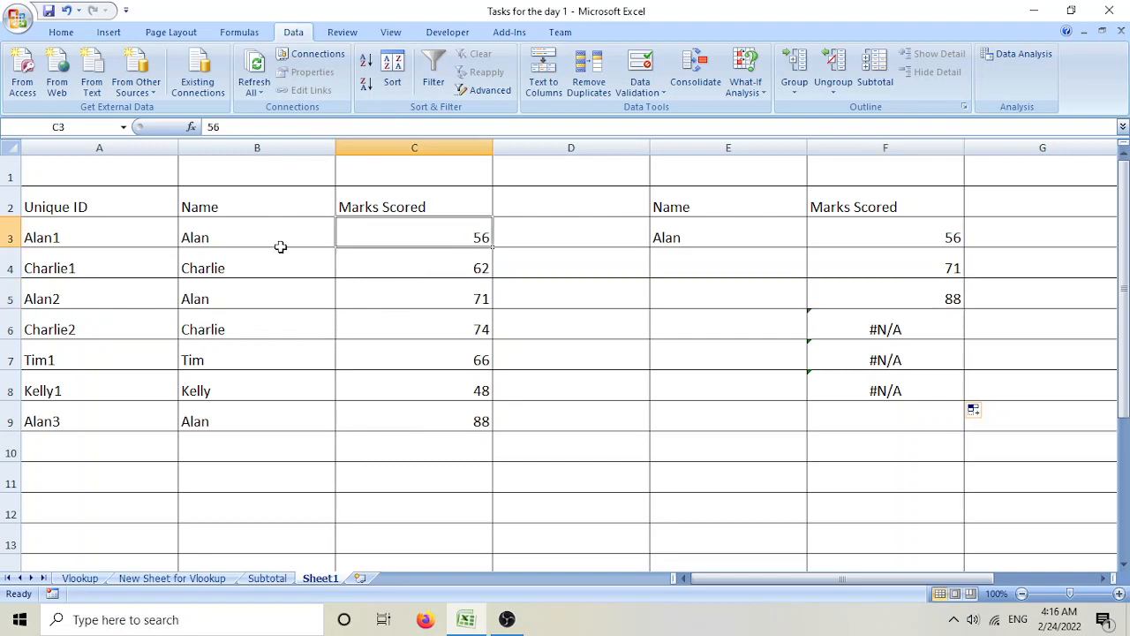
{"action": "left_click", "coordinate": [410, 297]}
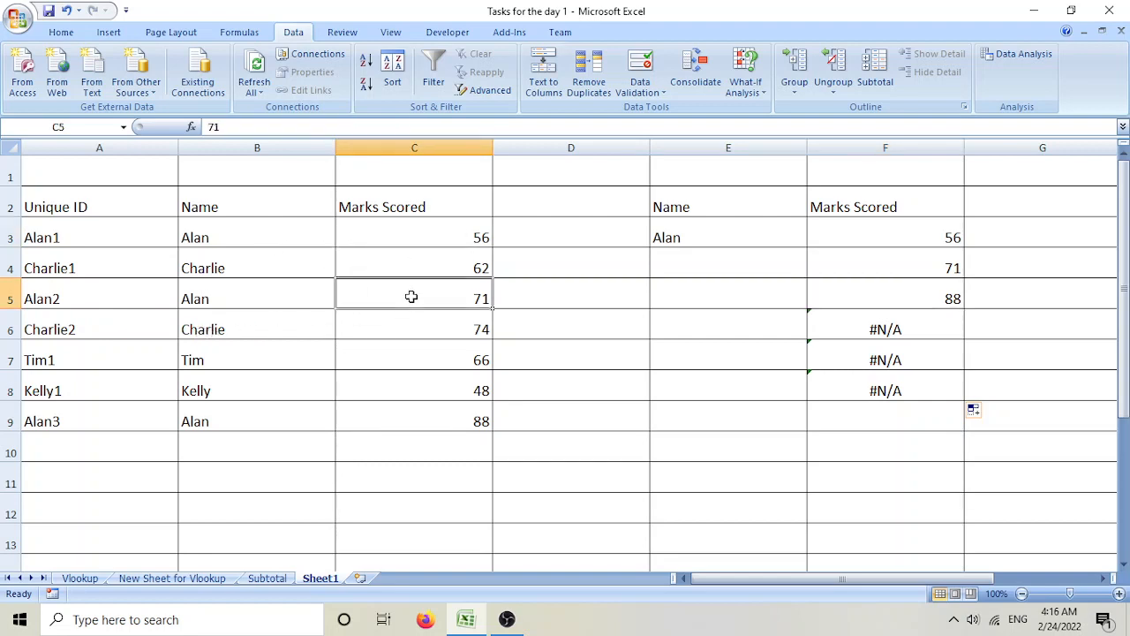
{"action": "left_click", "coordinate": [449, 439]}
{"action": "left_click", "coordinate": [447, 416]}
- Switch the E3 dropdown to the second name and check the results in column F against the source table
{"action": "left_click", "coordinate": [760, 247]}
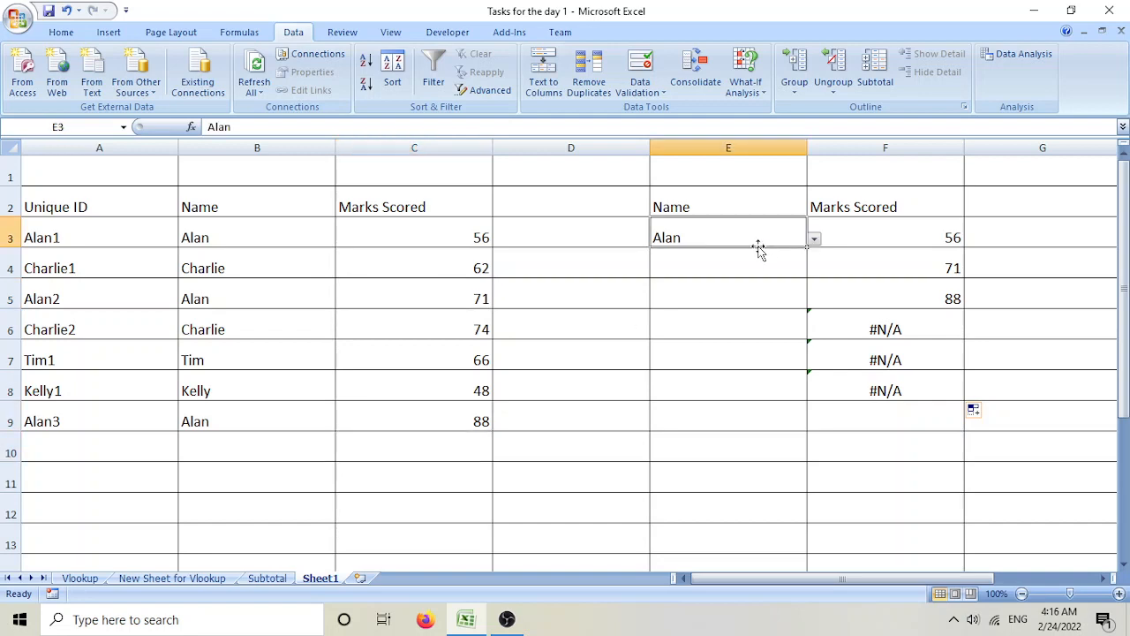
{"action": "left_click", "coordinate": [815, 239]}
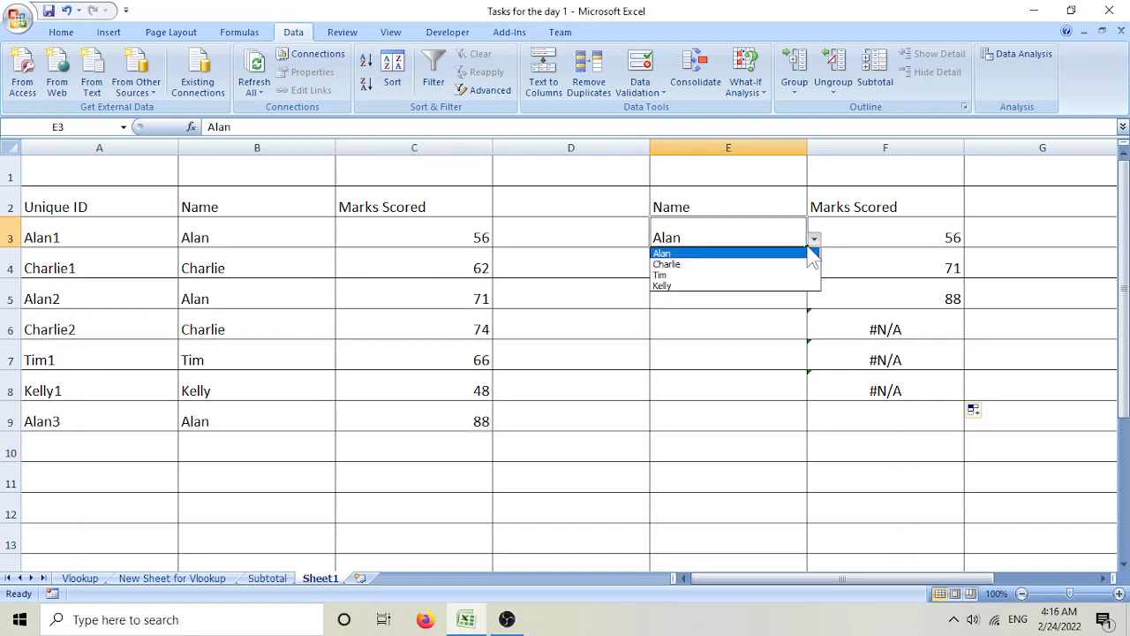
{"action": "left_click", "coordinate": [782, 266]}
{"action": "left_click", "coordinate": [905, 238]}
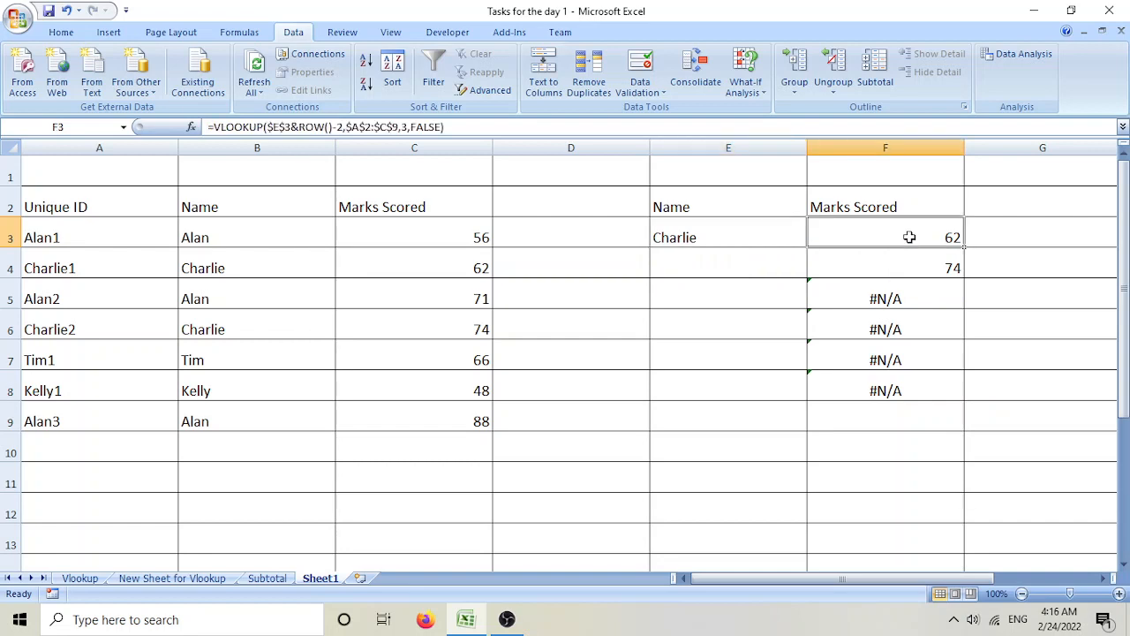
{"action": "left_click", "coordinate": [922, 269]}
{"action": "left_click", "coordinate": [252, 263]}
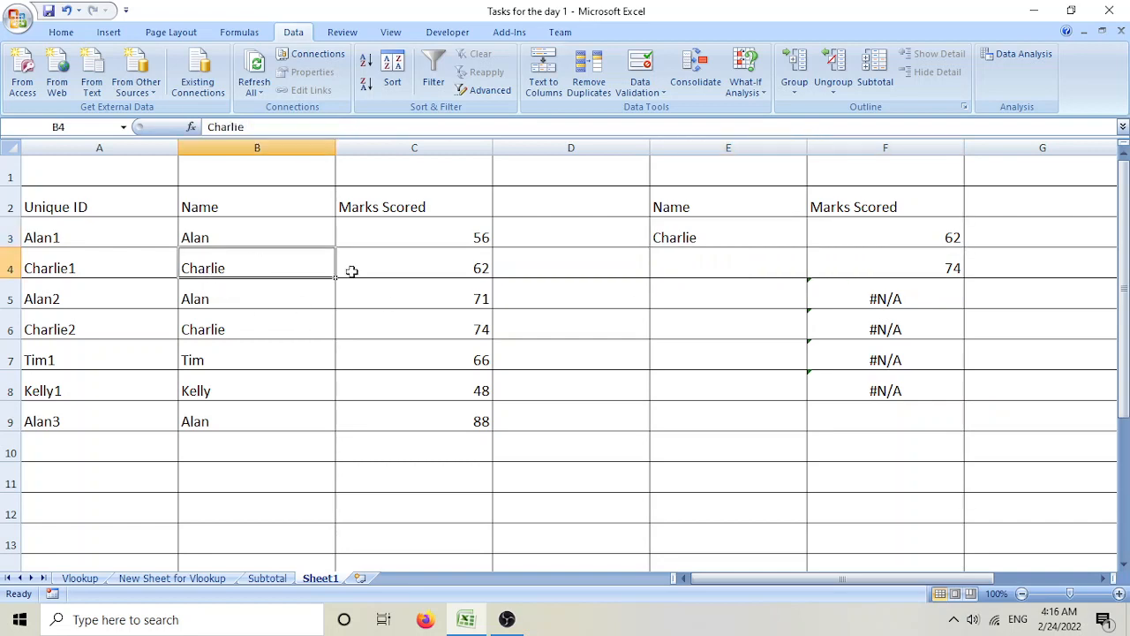
{"action": "left_click", "coordinate": [440, 269]}
{"action": "left_click", "coordinate": [285, 324]}
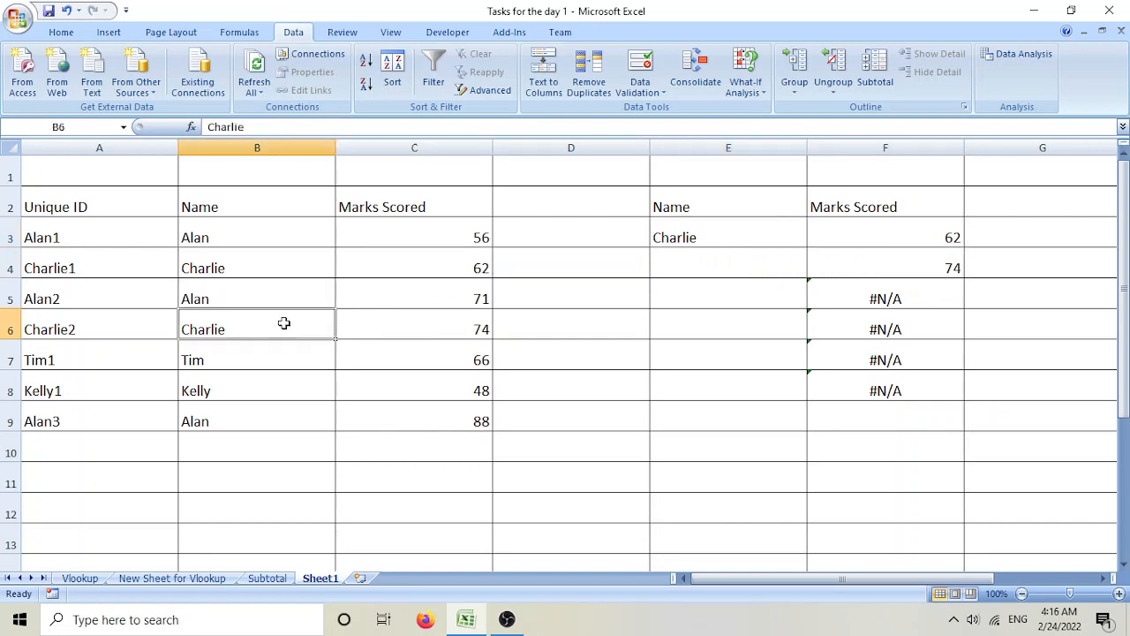
{"action": "left_click", "coordinate": [415, 320]}
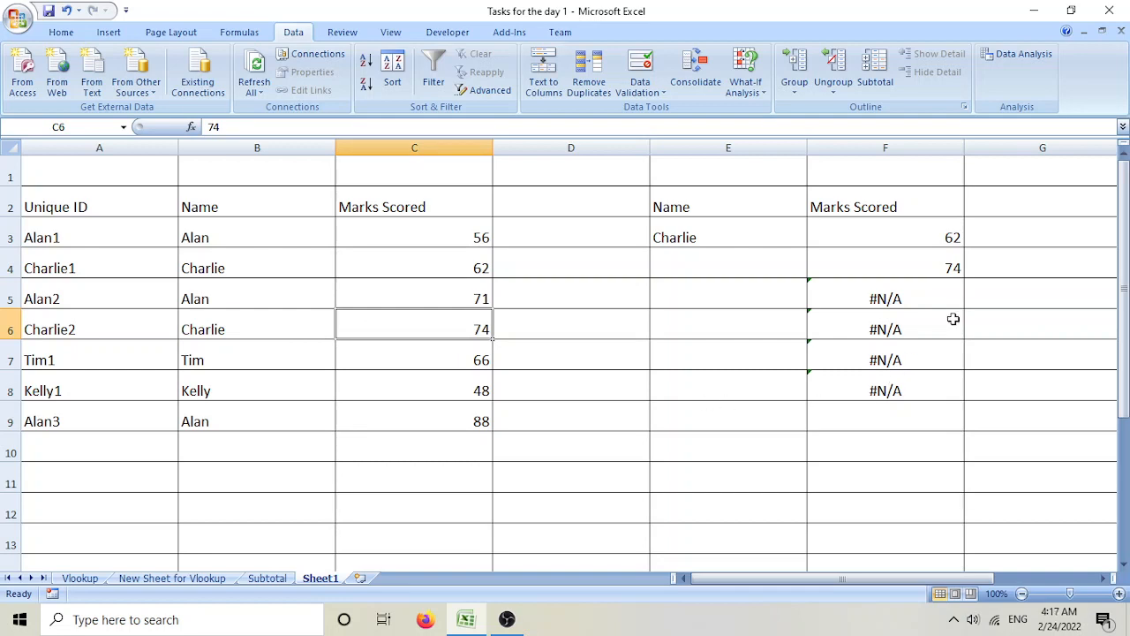
{"action": "left_click_drag", "start_coordinate": [921, 295], "coordinate": [913, 379]}
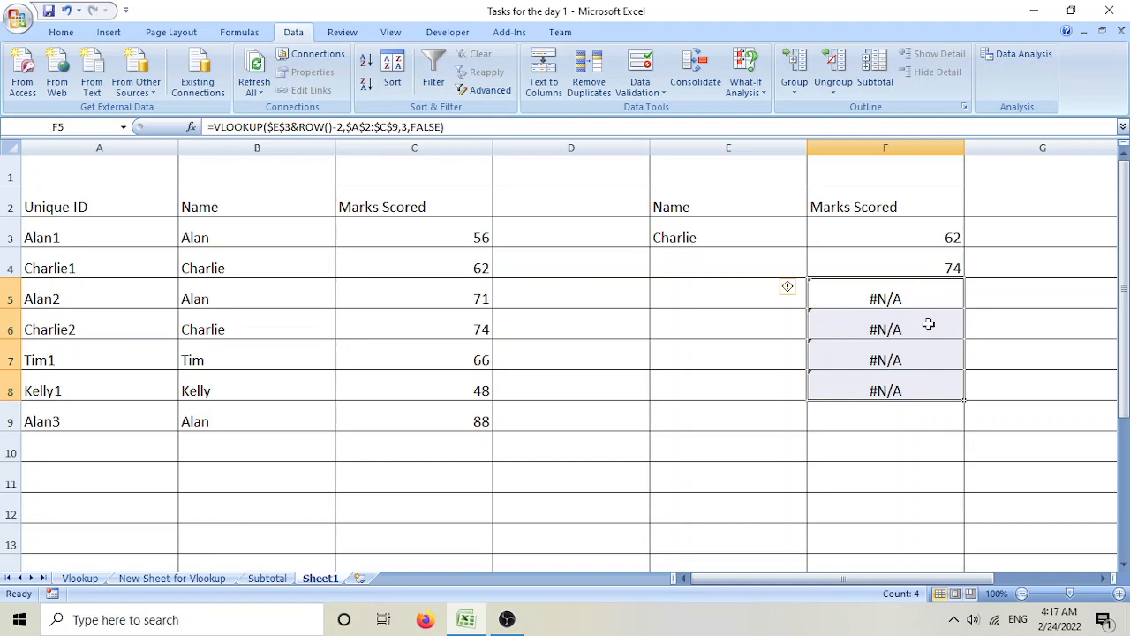
- Wrap the F3 VLOOKUP formula in IFERROR with an empty string "" as the value if error, and enter it
{"action": "double_click", "coordinate": [910, 238]}
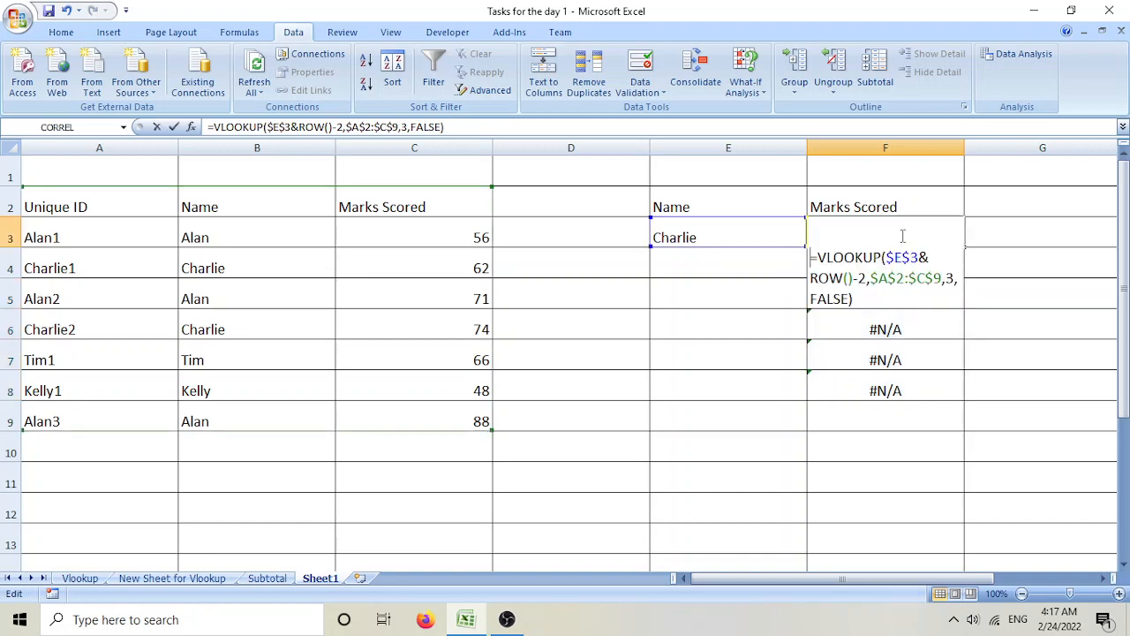
{"action": "left_click", "coordinate": [816, 257]}
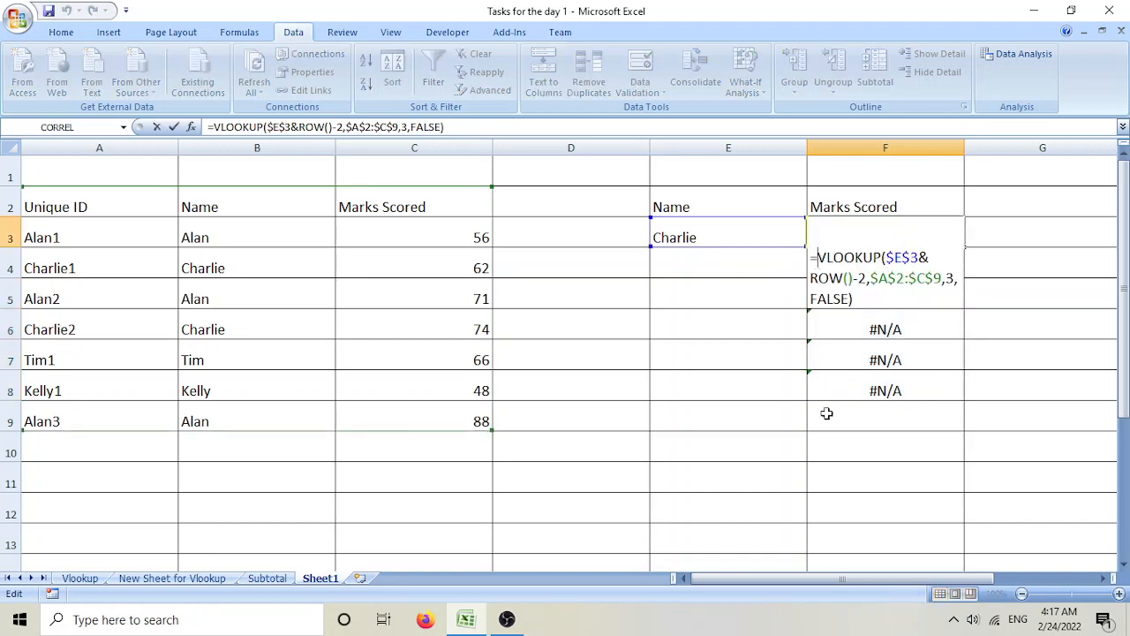
{"action": "type", "text": "if"}
{"action": "key", "text": "Down"}
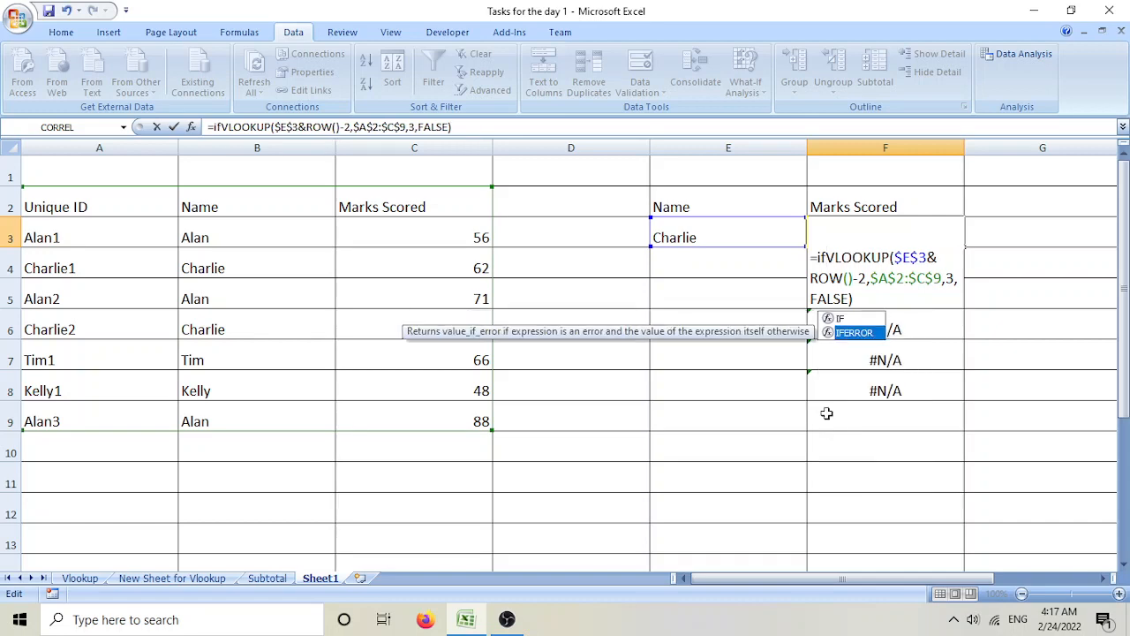
{"action": "key", "text": "Tab"}
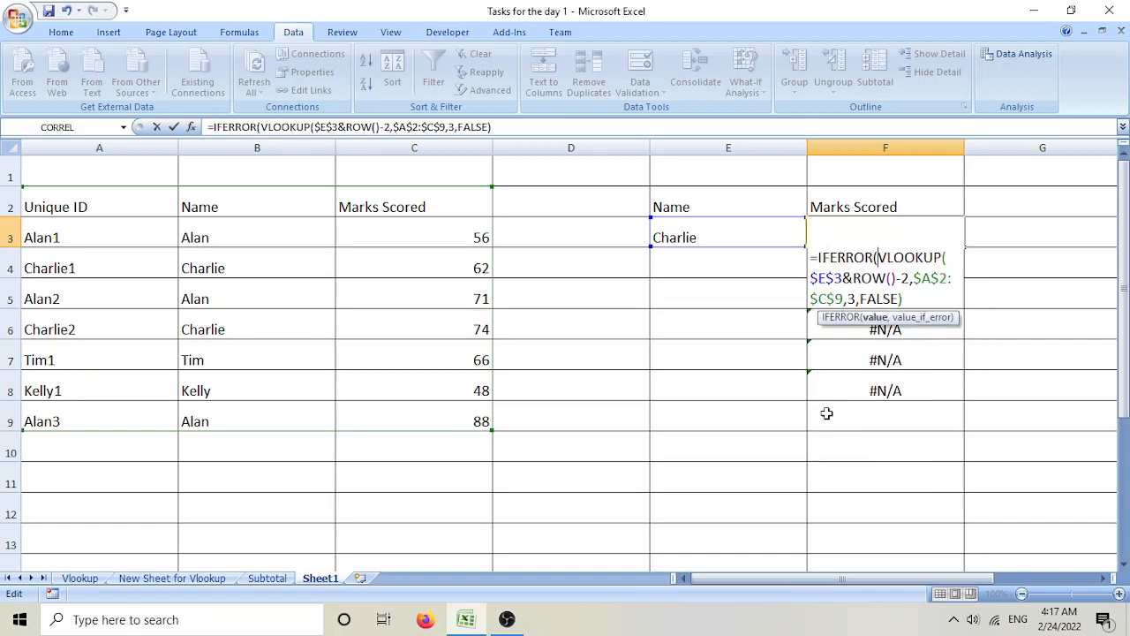
{"action": "left_click", "coordinate": [884, 325]}
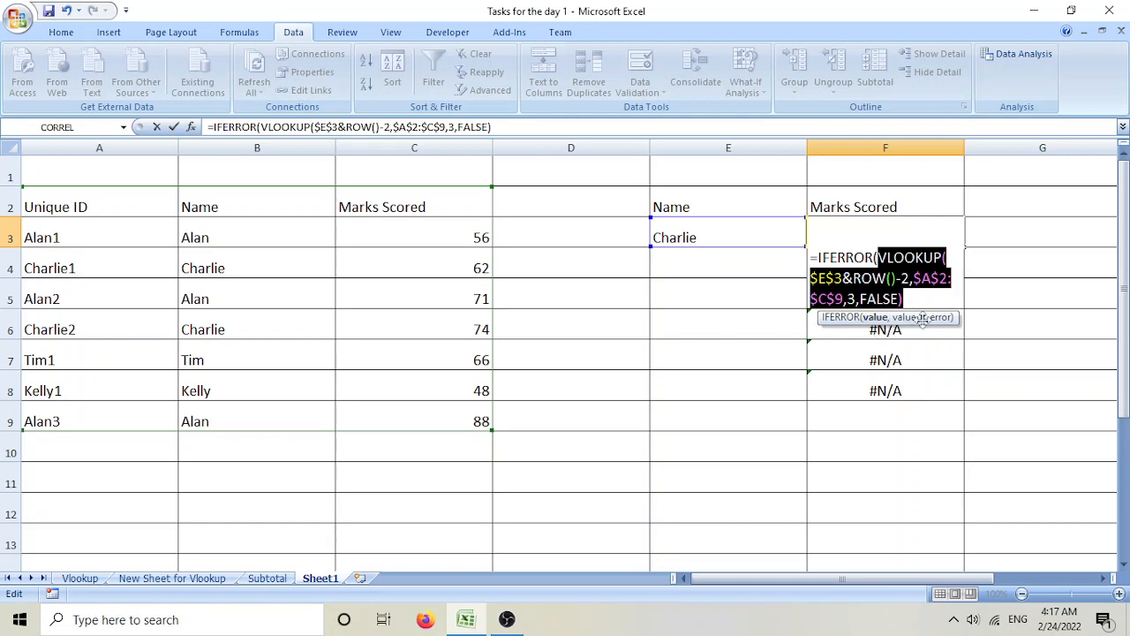
{"action": "left_click", "coordinate": [914, 301]}
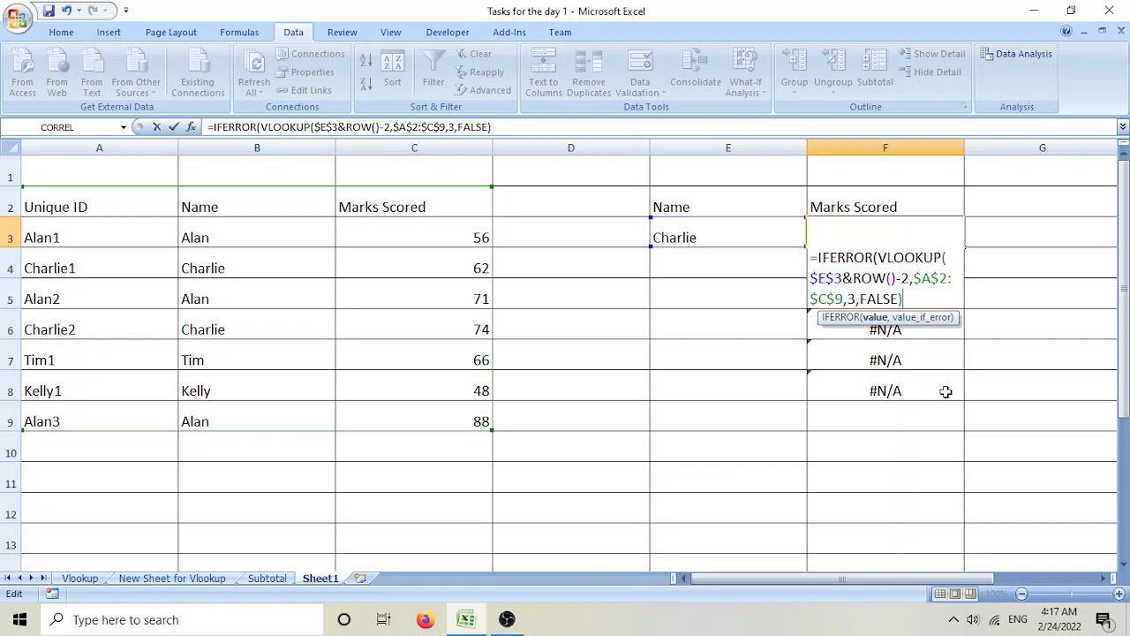
{"action": "type", "text": ","}
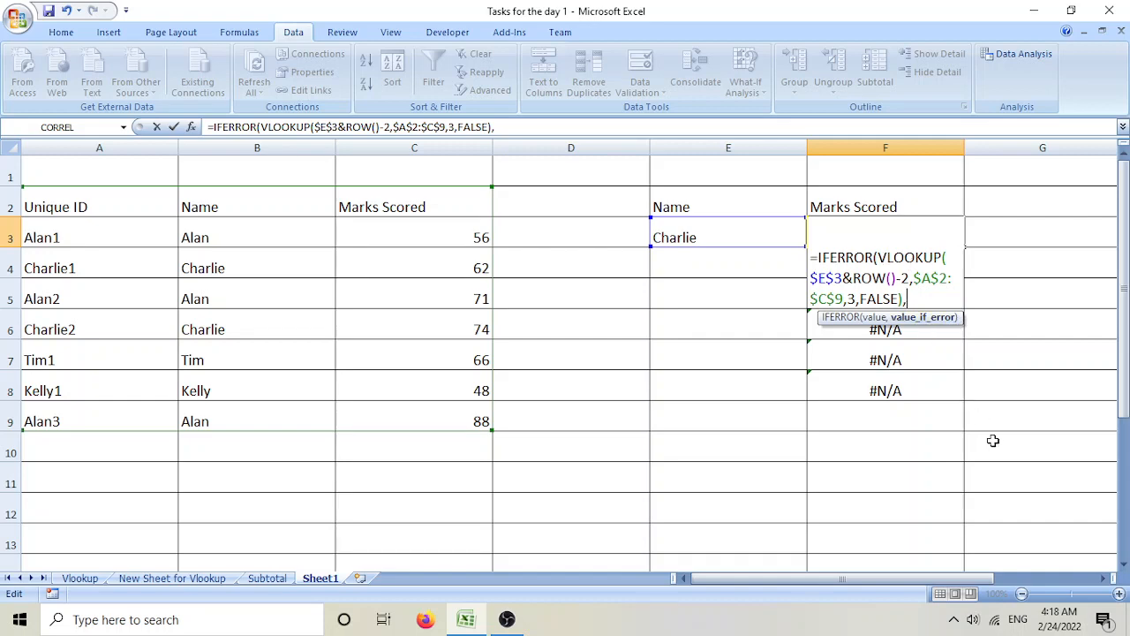
{"action": "type", "text": "\"\""}
{"action": "type", "text": ")"}
{"action": "key", "text": "Return"}
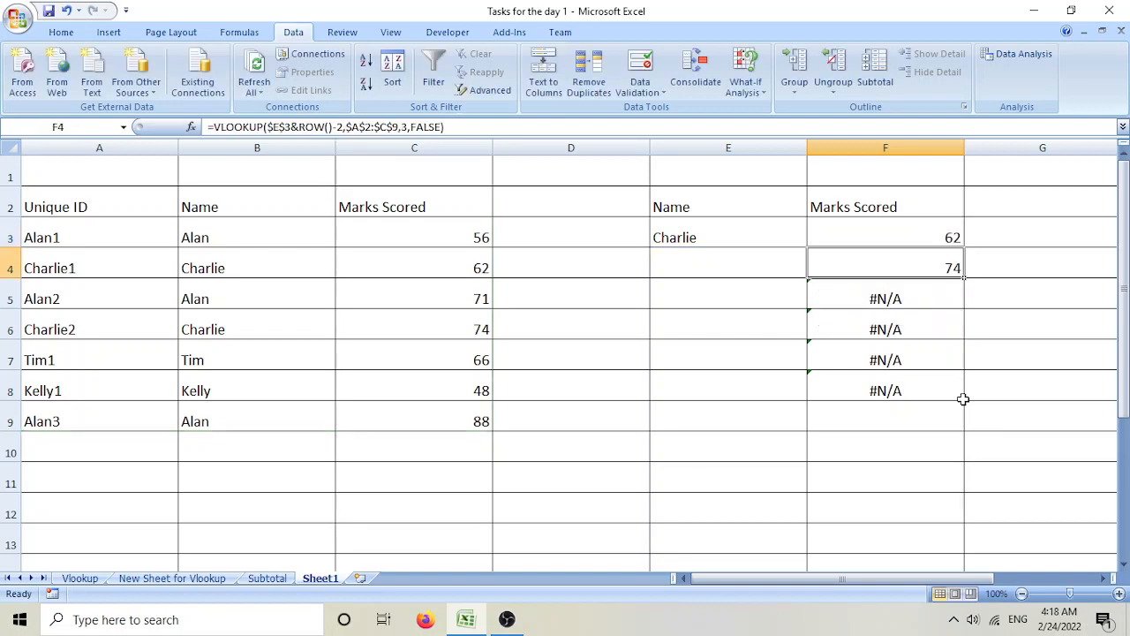
- Fill the F3 IFERROR formula down to F11 and check the cells that return marks
{"action": "left_click", "coordinate": [913, 236]}
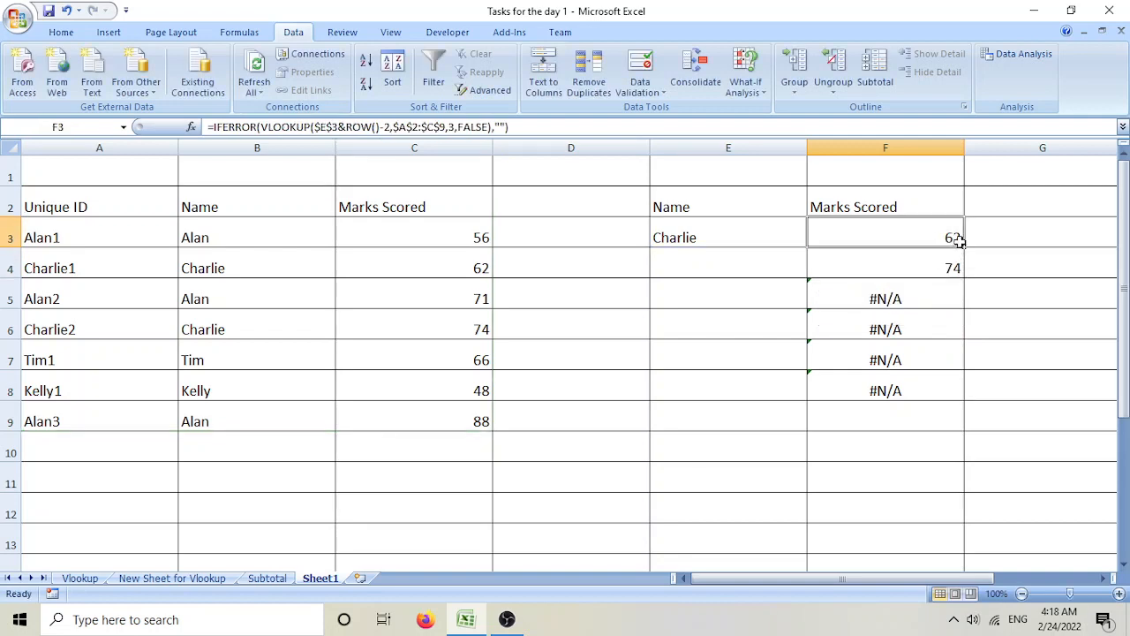
{"action": "left_click_drag", "start_coordinate": [965, 248], "coordinate": [949, 494]}
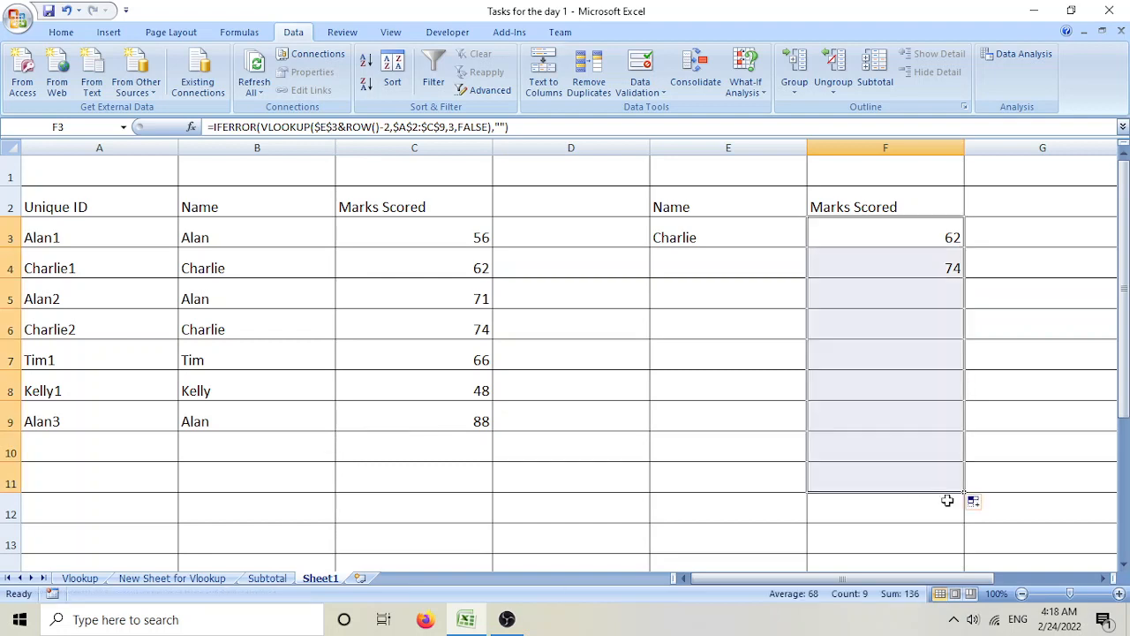
{"action": "left_click", "coordinate": [883, 239]}
{"action": "left_click", "coordinate": [884, 263]}
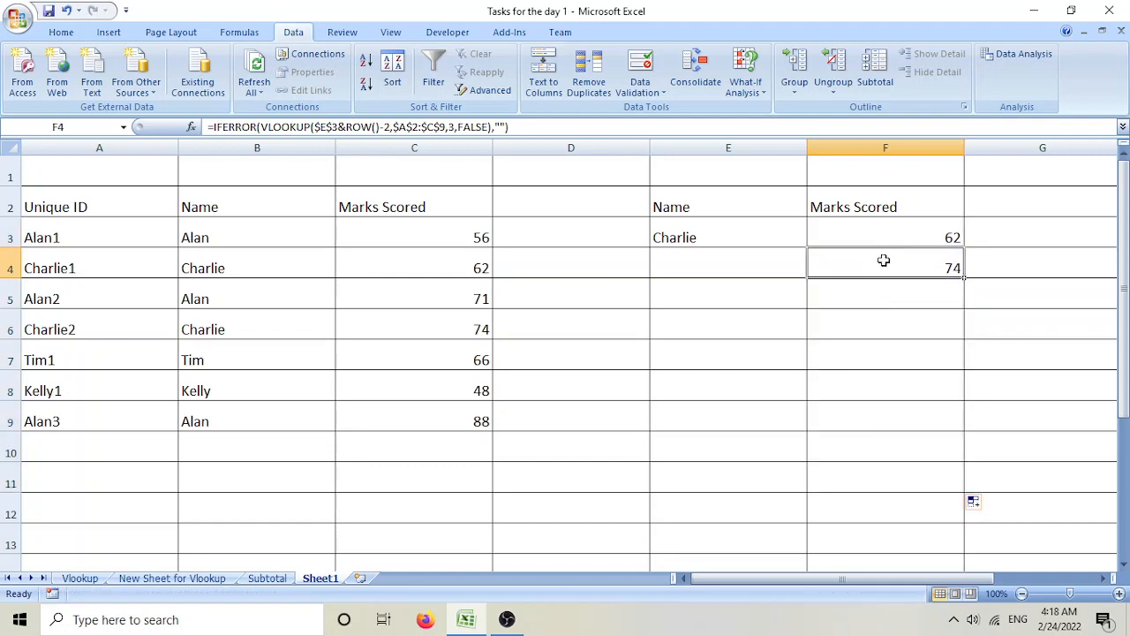
{"action": "left_click", "coordinate": [883, 235]}
{"action": "left_click", "coordinate": [886, 259]}
- Switch the E3 dropdown to the first name and compare the returned marks with that name's rows in the source table
{"action": "left_click", "coordinate": [769, 231]}
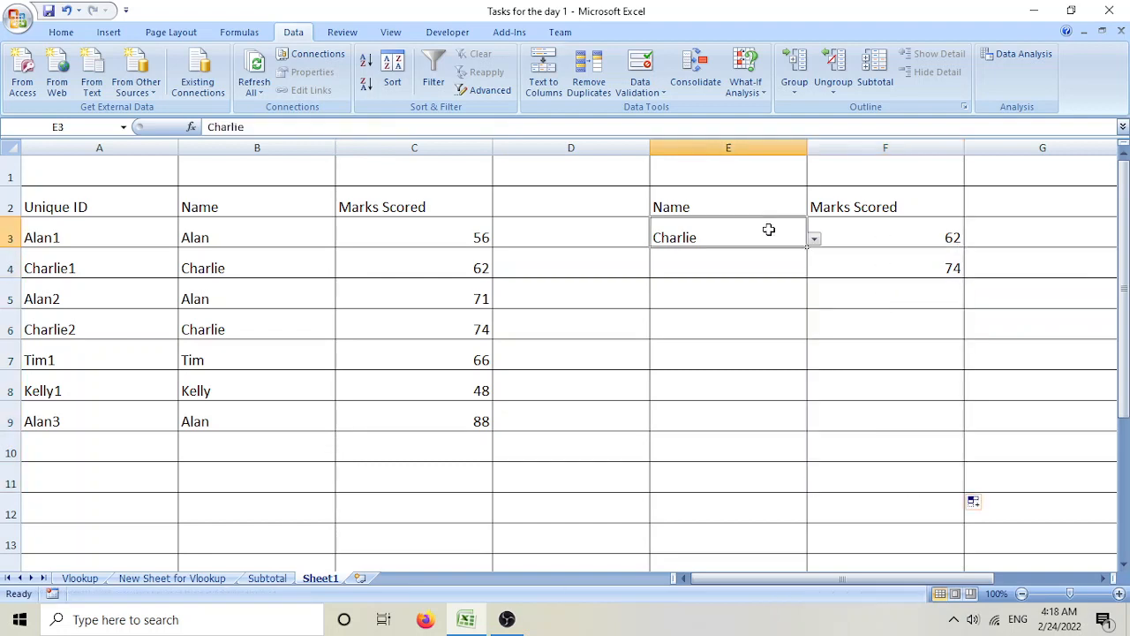
{"action": "left_click", "coordinate": [814, 240]}
{"action": "left_click", "coordinate": [765, 254]}
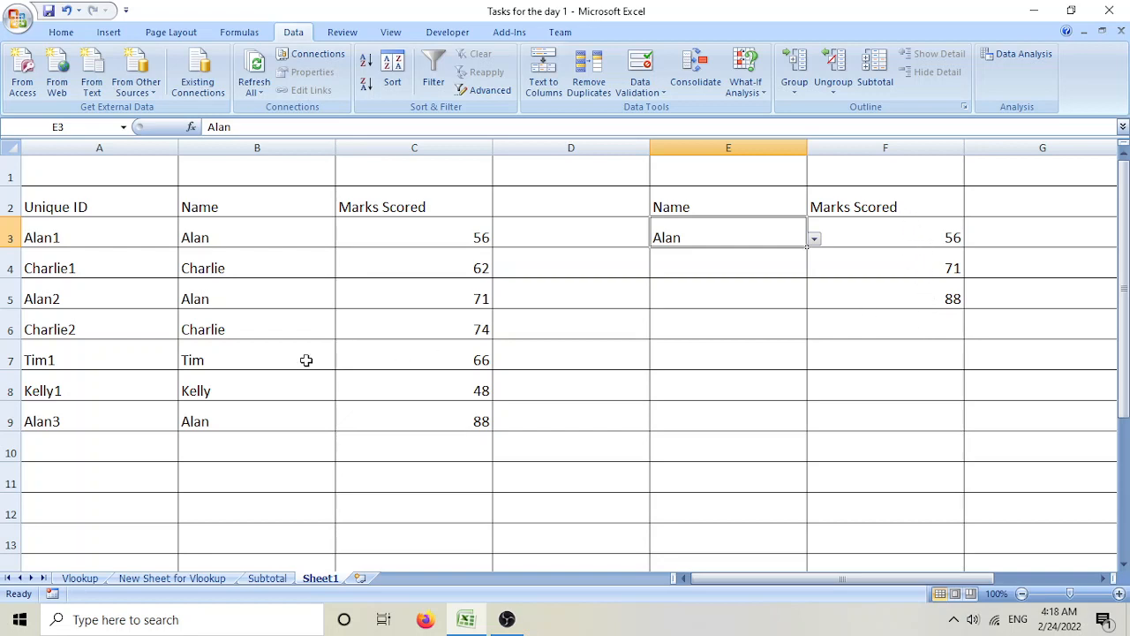
{"action": "left_click", "coordinate": [254, 232]}
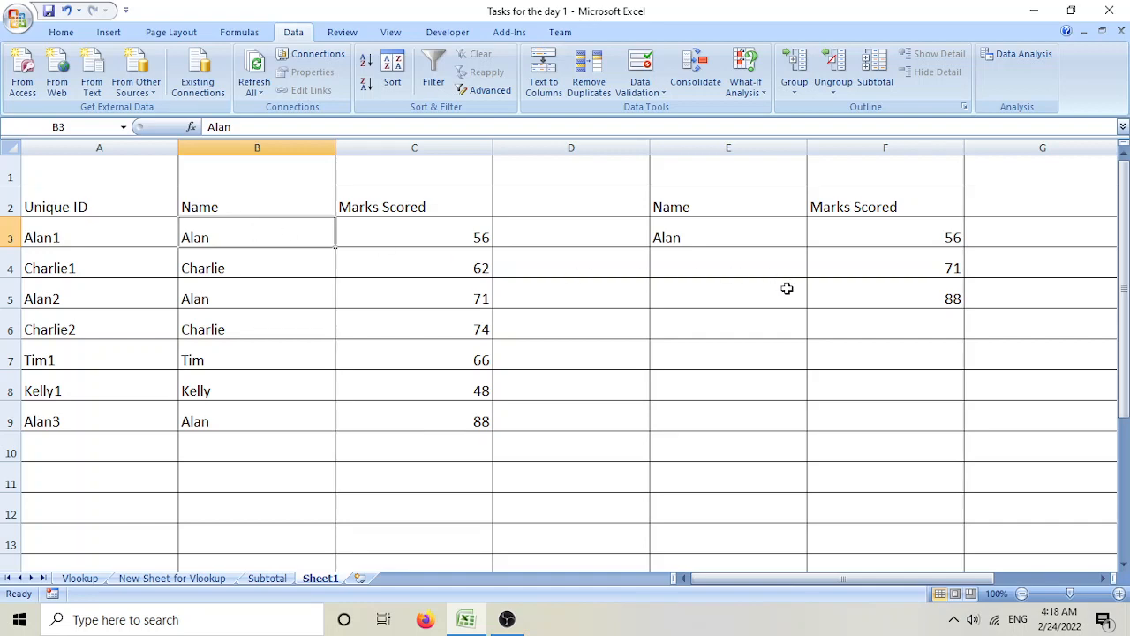
- Choose the third name from the E3 dropdown and check the cells below F3 for error values
{"action": "left_click", "coordinate": [775, 239]}
{"action": "left_click", "coordinate": [814, 238]}
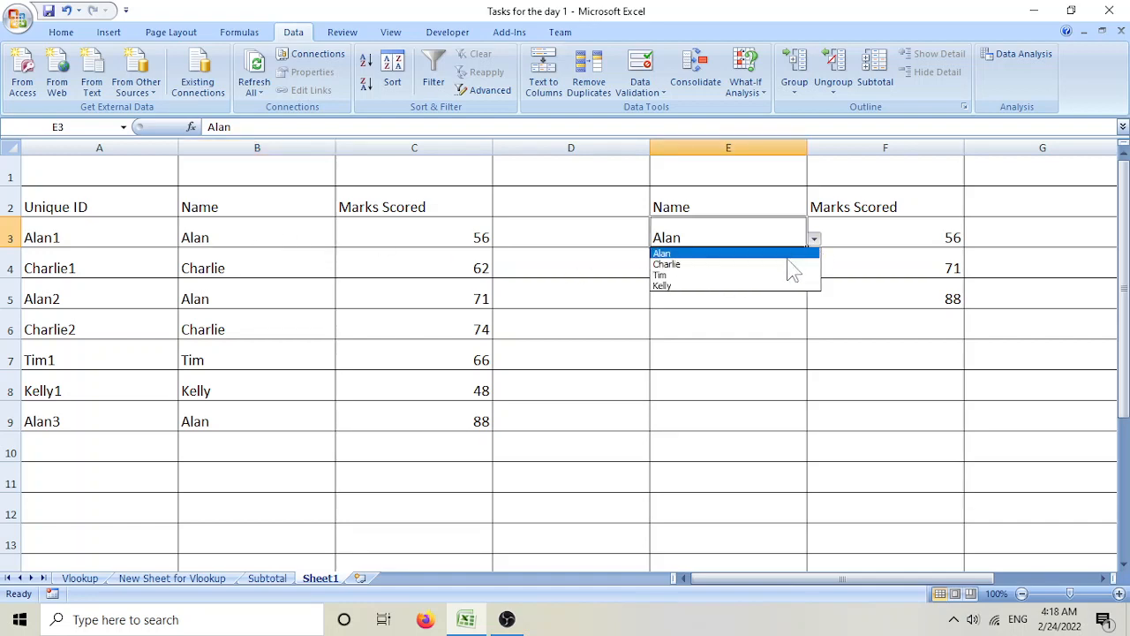
{"action": "left_click", "coordinate": [788, 272]}
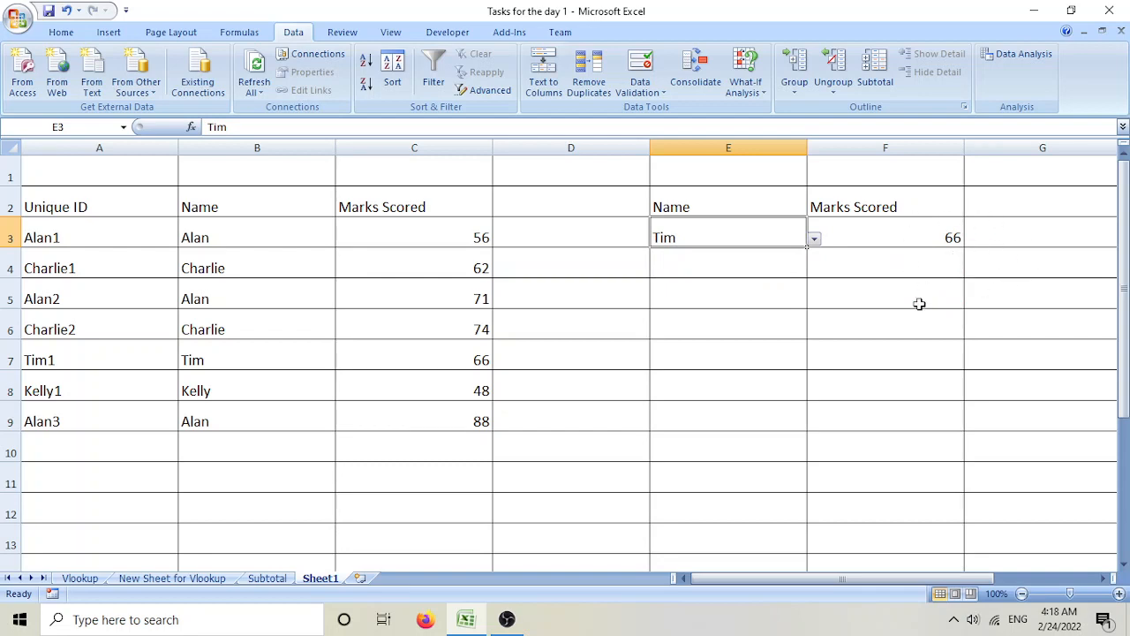
{"action": "left_click", "coordinate": [908, 264]}
{"action": "left_click_drag", "start_coordinate": [906, 283], "coordinate": [909, 296]}
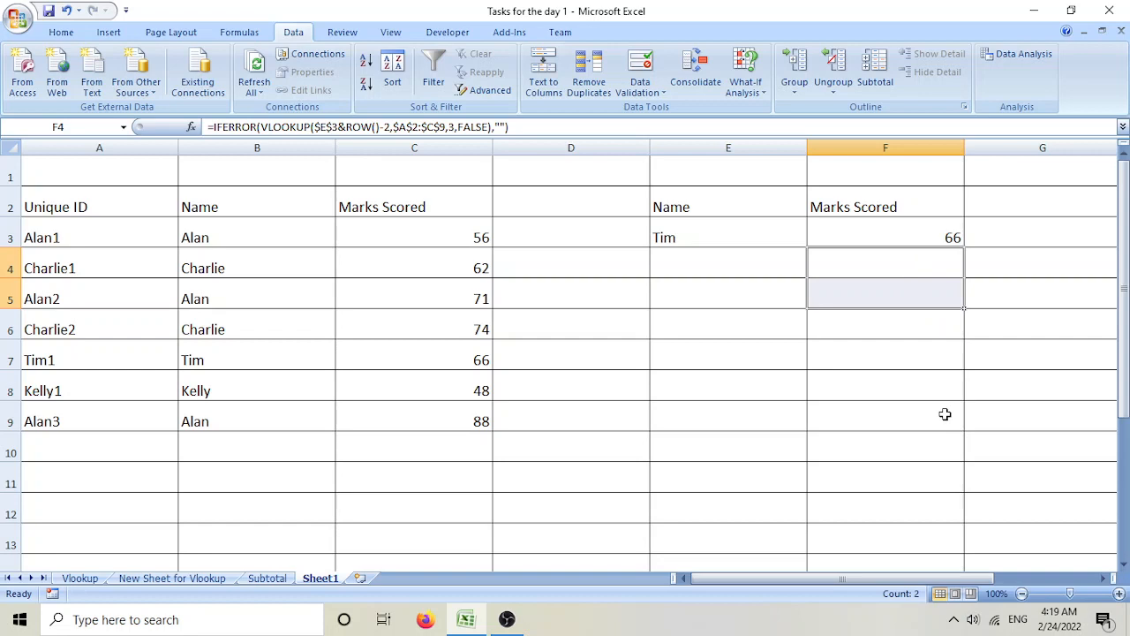
- Examine the VLOOKUP and ROW()-2 parts of the F3 IFERROR formula and its copies in F8 and F9, leaving them unedited
{"action": "left_click", "coordinate": [873, 238]}
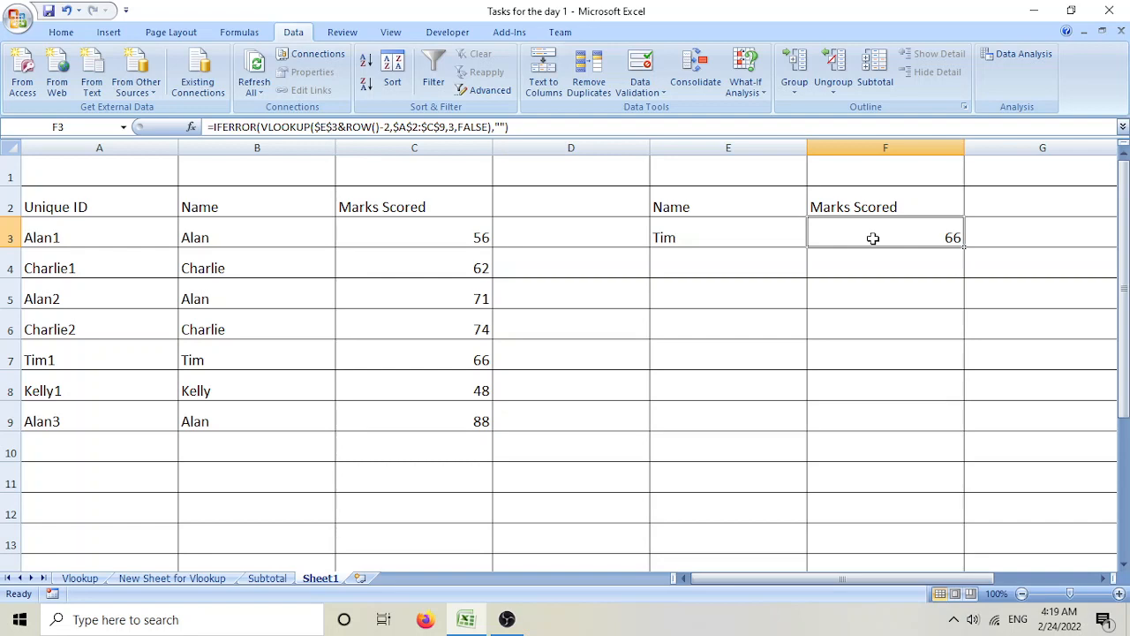
{"action": "double_click", "coordinate": [873, 237]}
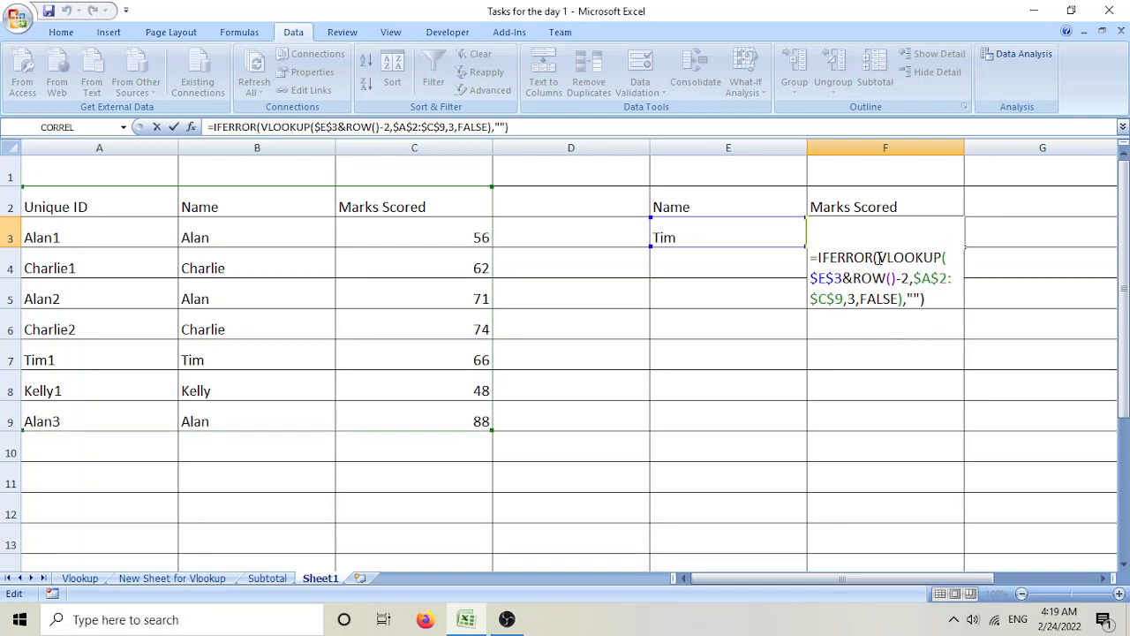
{"action": "left_click_drag", "start_coordinate": [877, 257], "coordinate": [904, 302]}
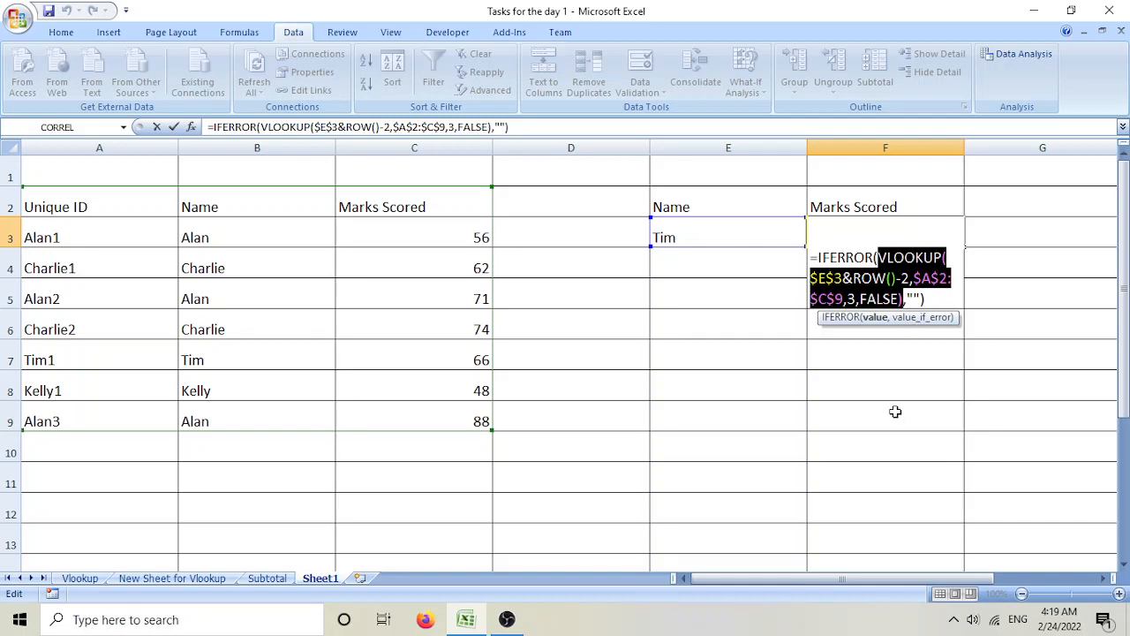
{"action": "key", "text": "ctrl+Return"}
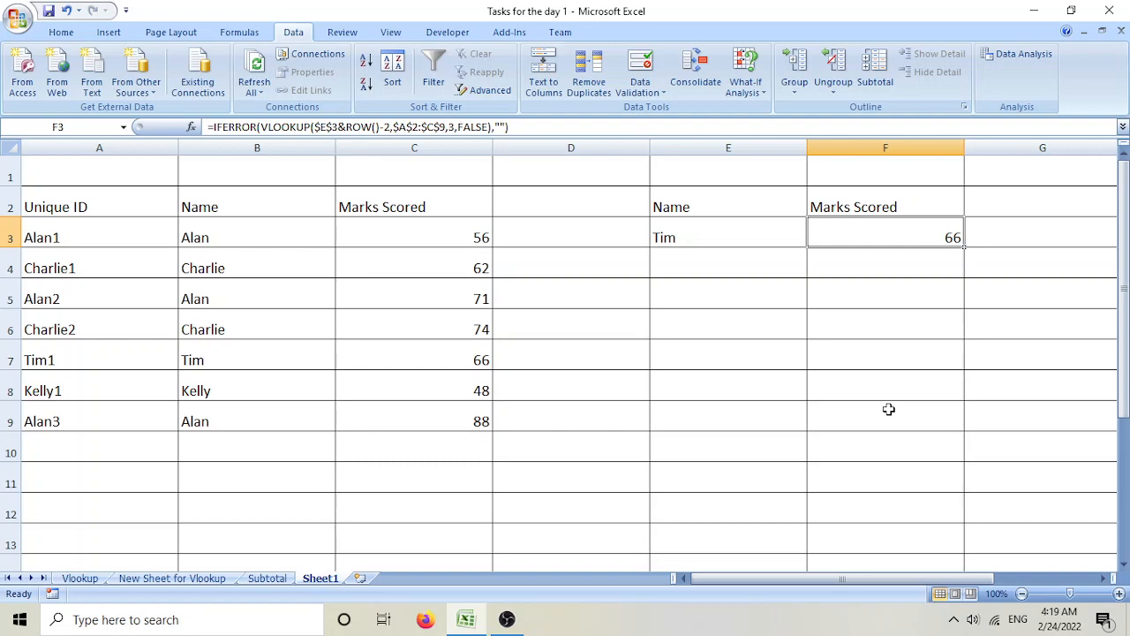
{"action": "left_click", "coordinate": [833, 386]}
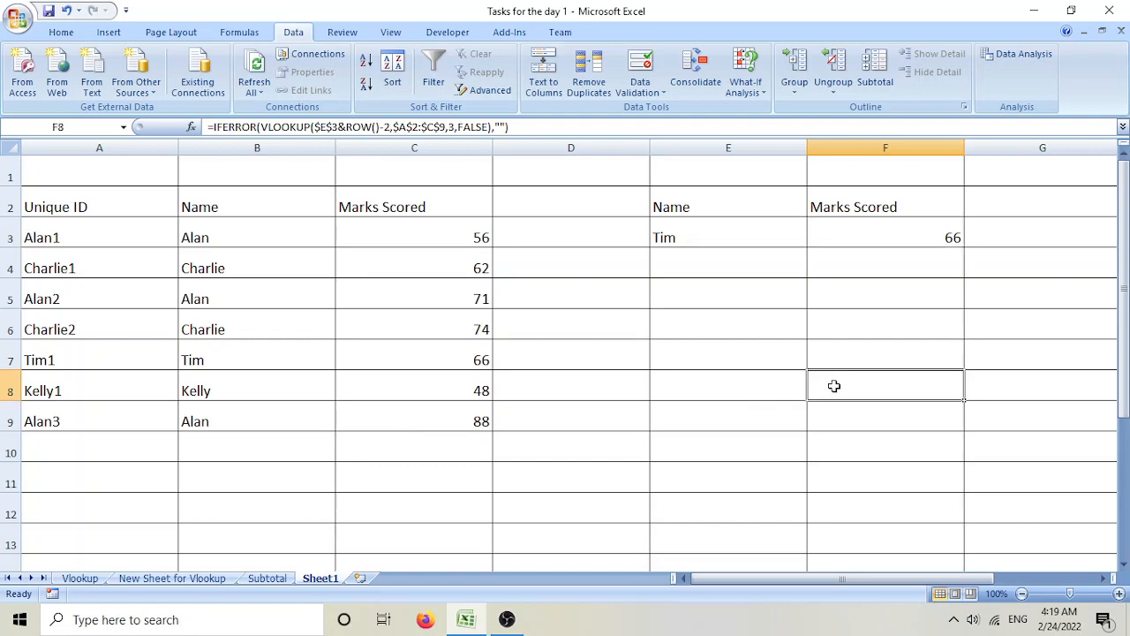
{"action": "left_click", "coordinate": [828, 422]}
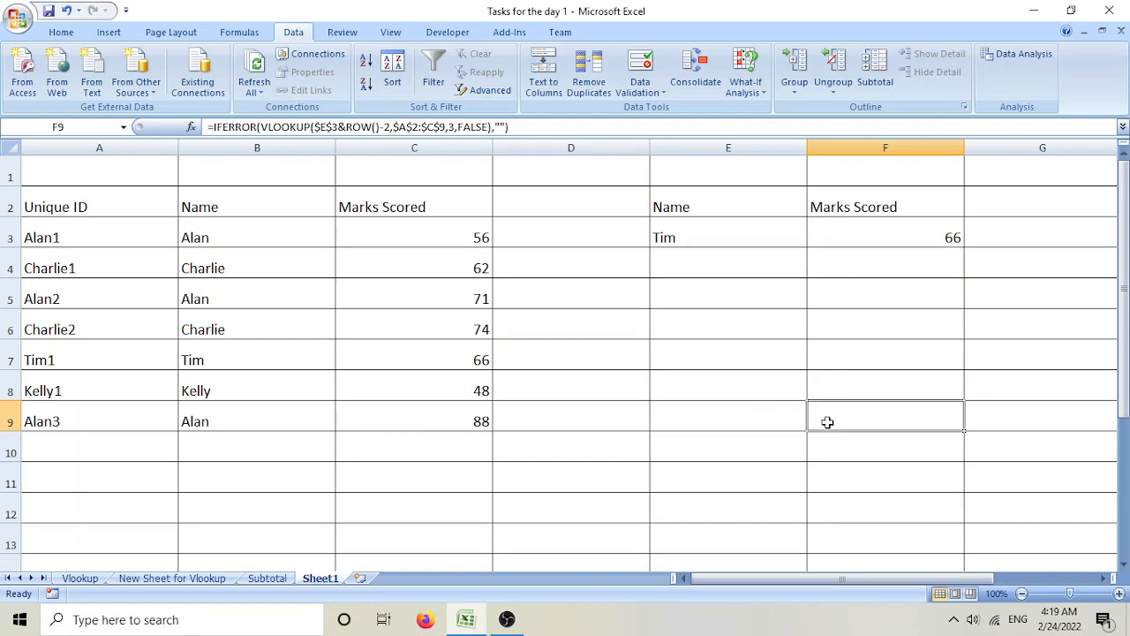
{"action": "double_click", "coordinate": [855, 233]}
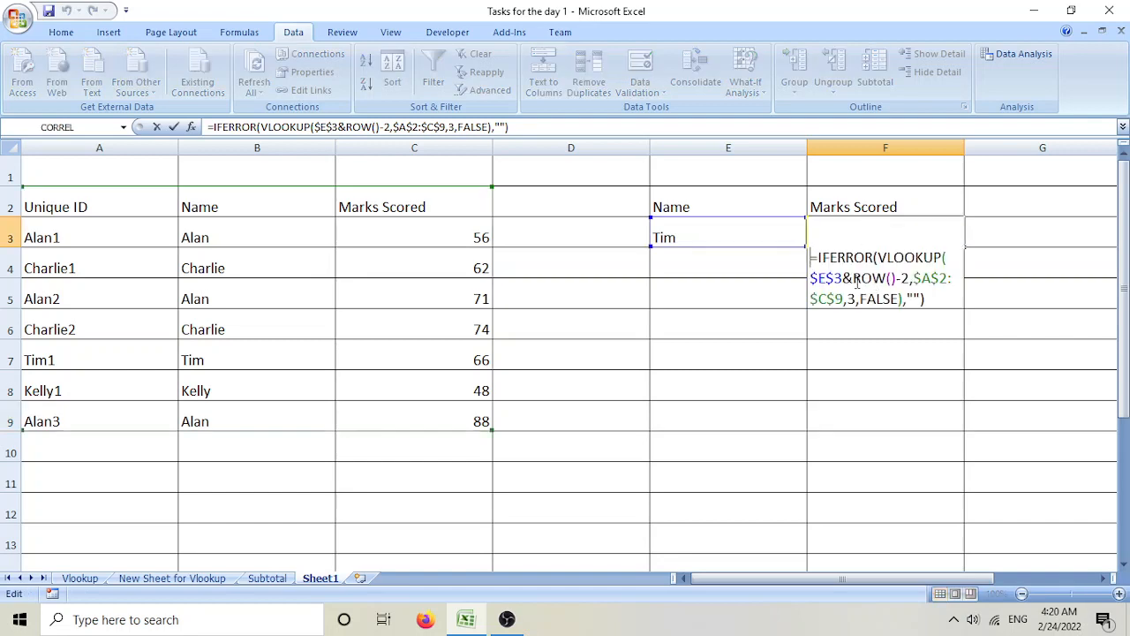
{"action": "left_click_drag", "start_coordinate": [853, 279], "coordinate": [913, 278]}
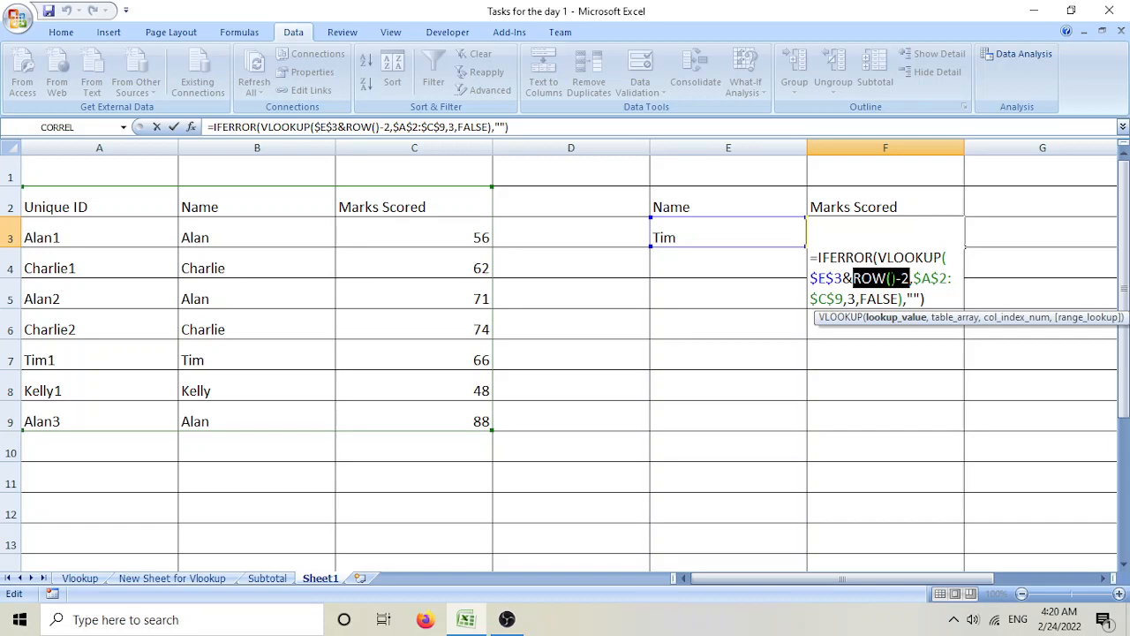
{"action": "key", "text": "ctrl+Return"}
- Start a VLOOKUP formula in F10 with the absolute reference $E$3 as its lookup value
{"action": "left_click", "coordinate": [850, 443]}
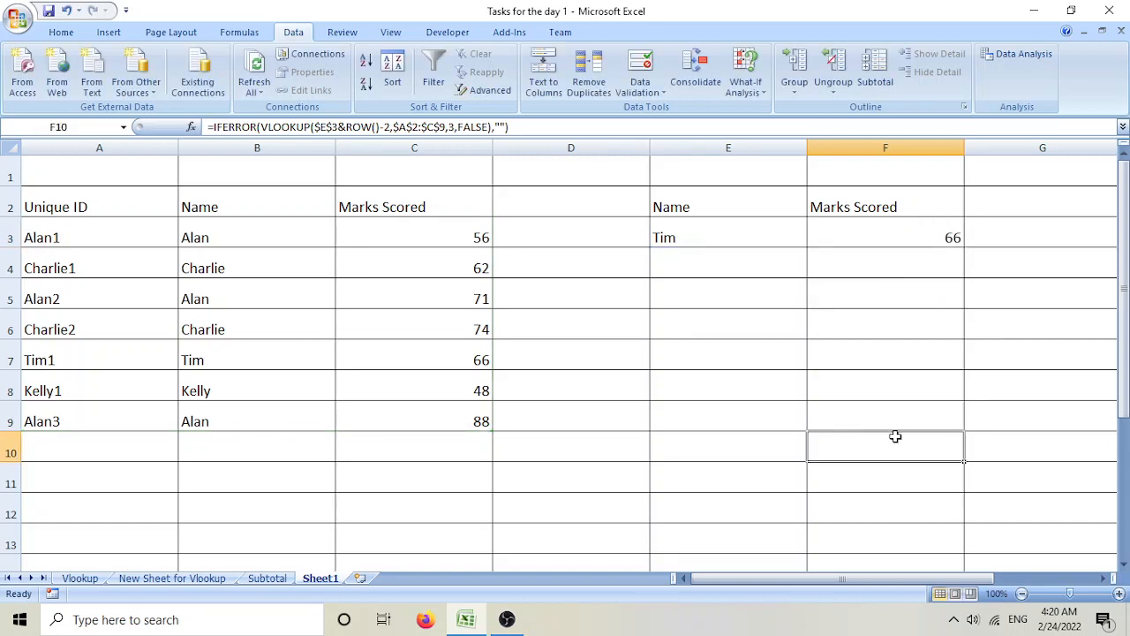
{"action": "type", "text": "=vl"}
{"action": "key", "text": "Tab"}
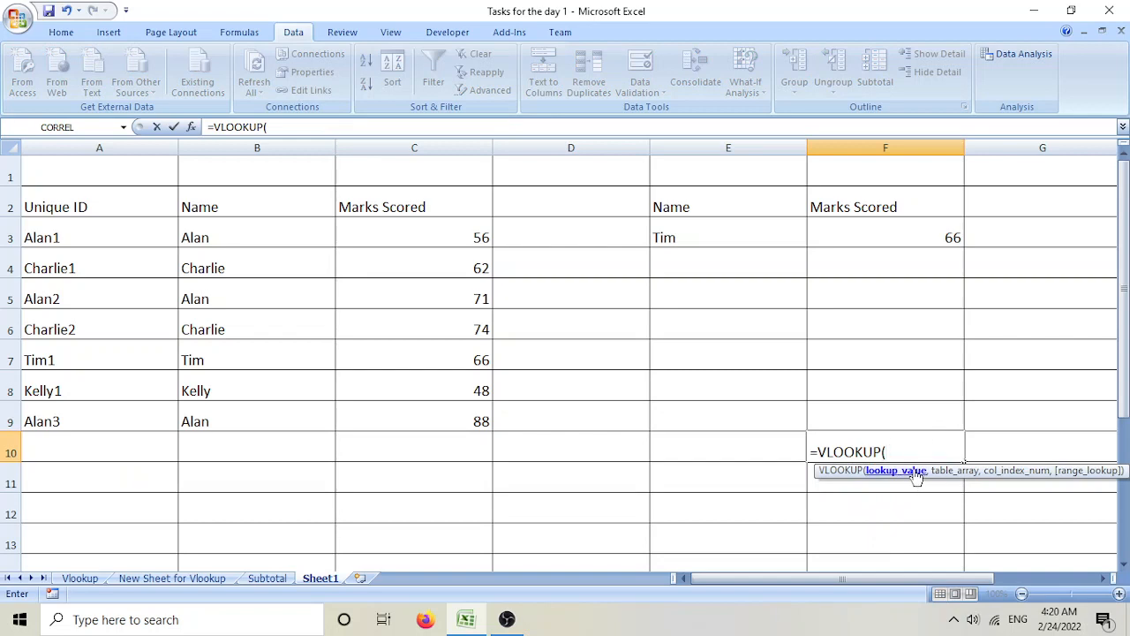
{"action": "left_click", "coordinate": [732, 234]}
{"action": "left_click", "coordinate": [900, 478]}
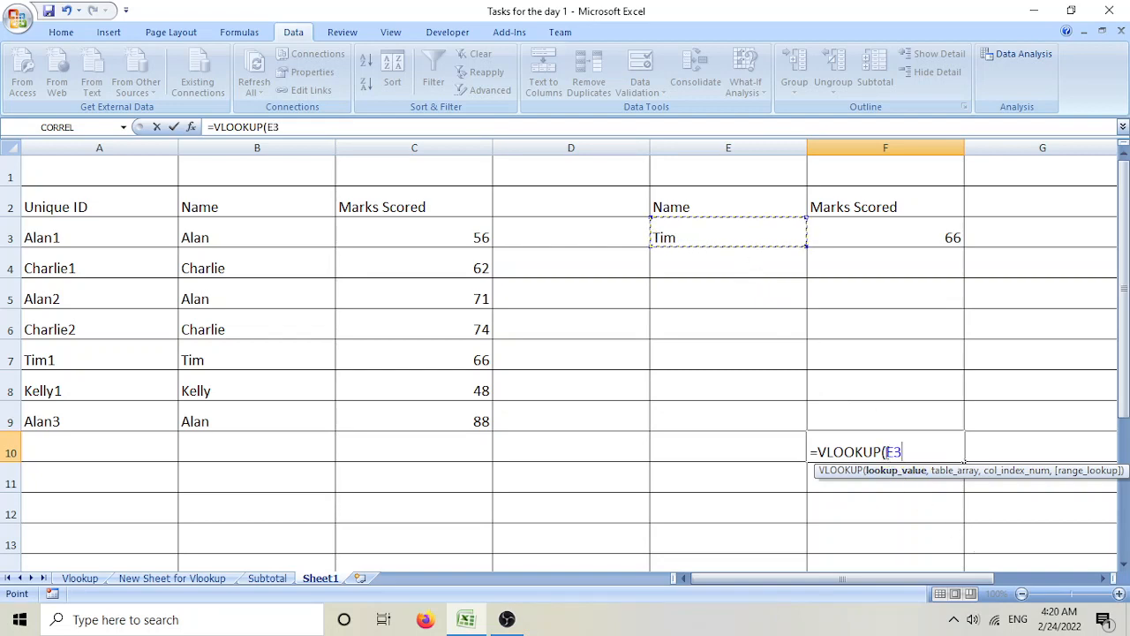
{"action": "key", "text": "F4"}
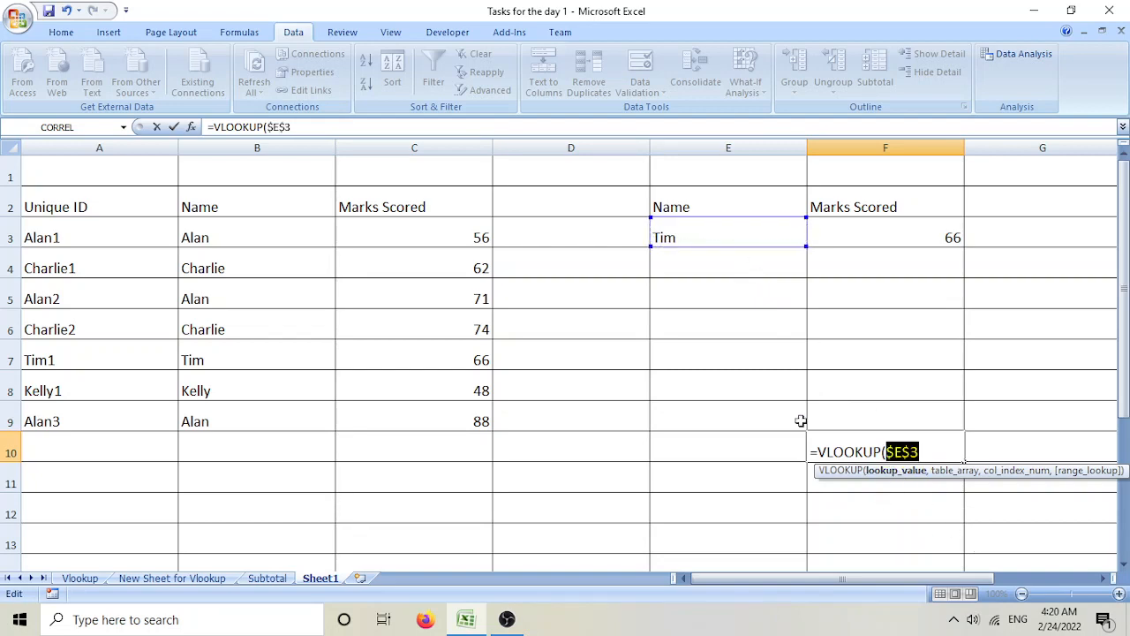
{"action": "left_click", "coordinate": [921, 454]}
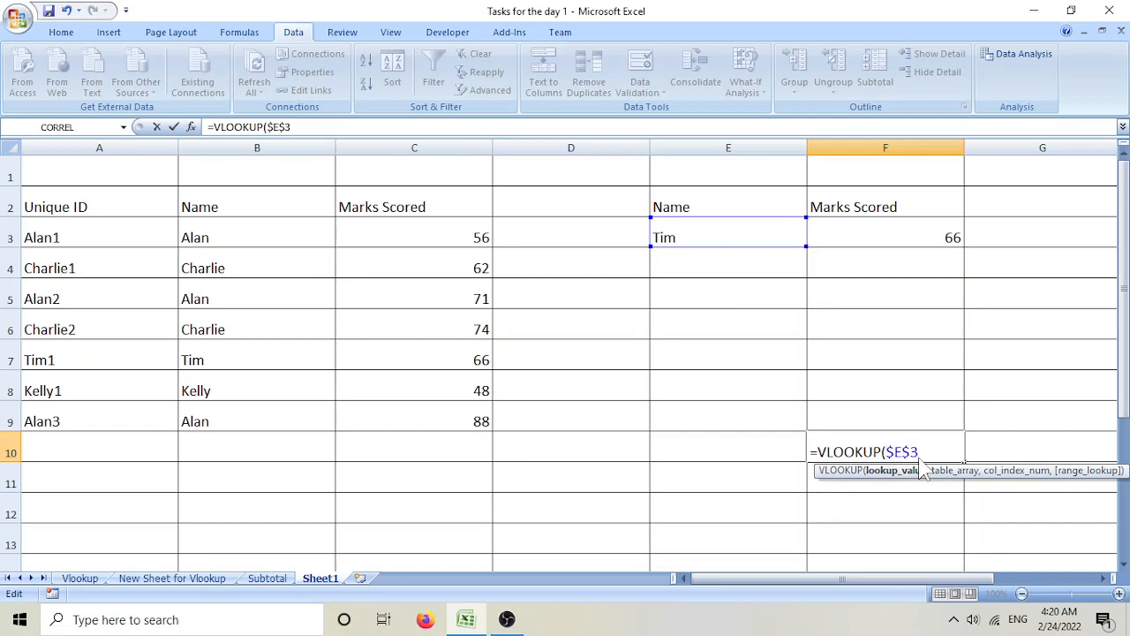
- Insert ROW()-9& in front of $E$3 in the lookup value of the F10 VLOOKUP
{"action": "left_click", "coordinate": [887, 451]}
{"action": "type", "text": "ro"}
{"action": "key", "text": "Down"}
{"action": "key", "text": "Down"}
{"action": "key", "text": "Down"}
{"action": "key", "text": "Down"}
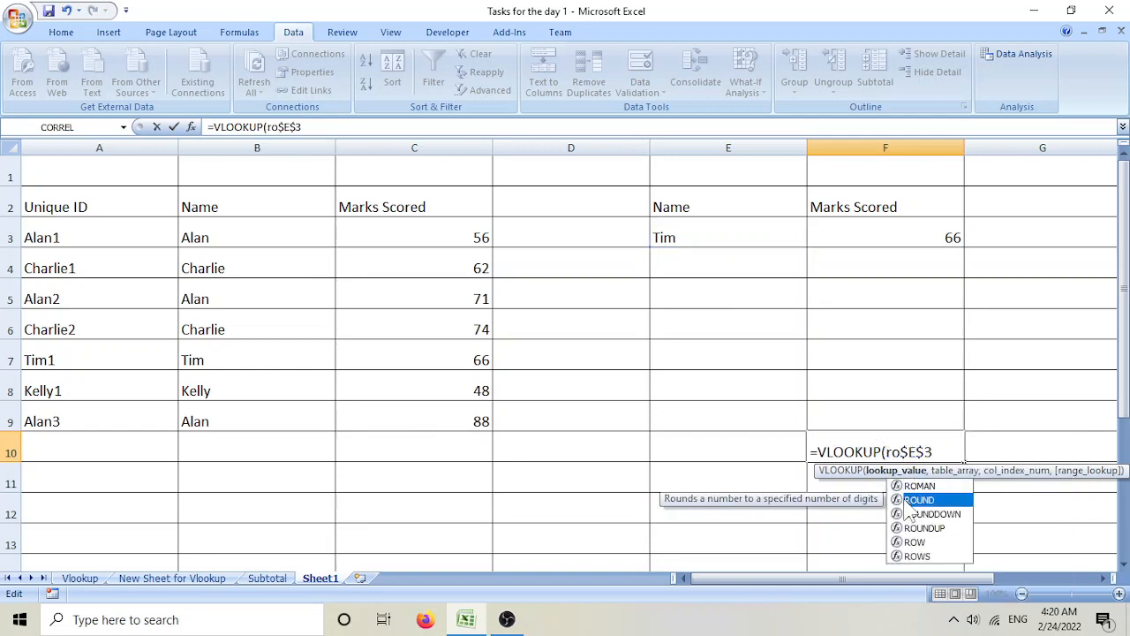
{"action": "key", "text": "Tab"}
{"action": "type", "text": ")"}
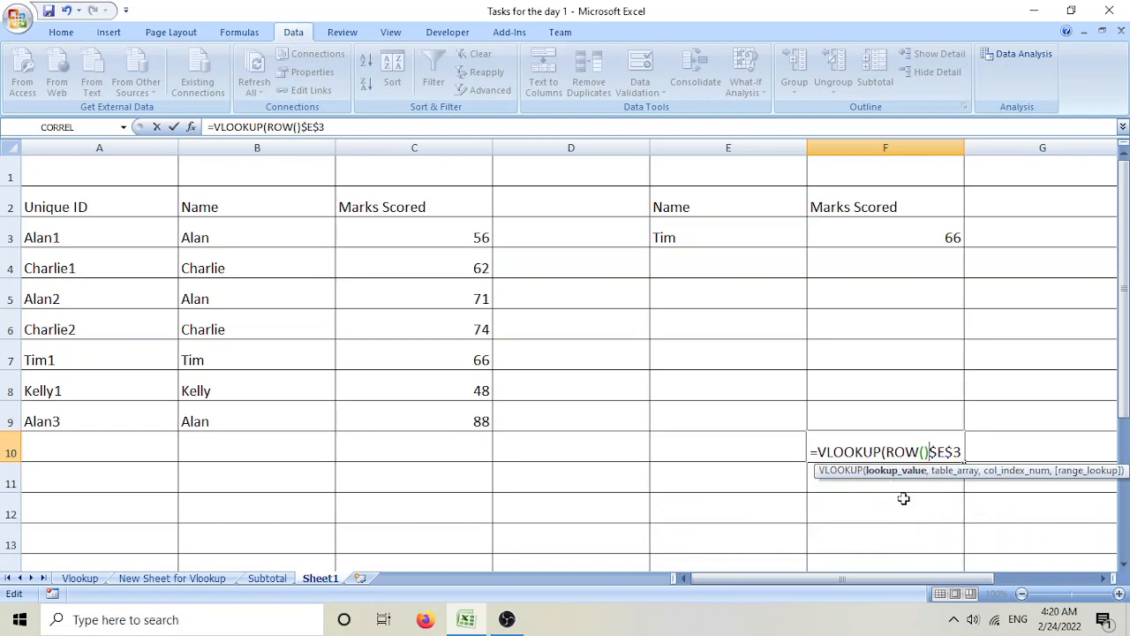
{"action": "type", "text": "&"}
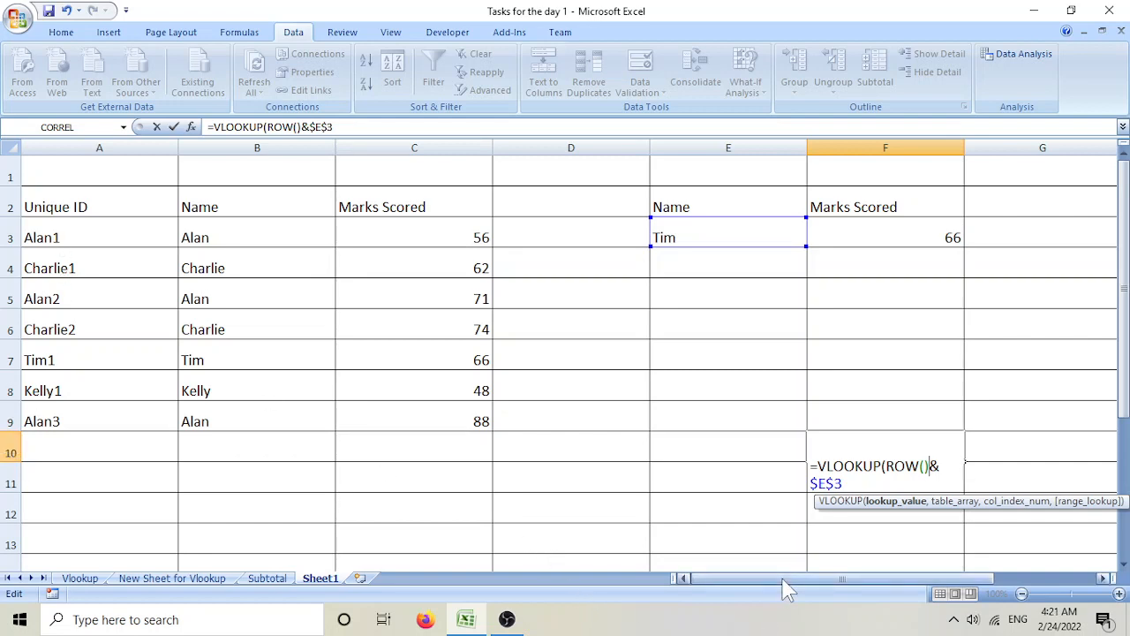
{"action": "type", "text": "-9"}
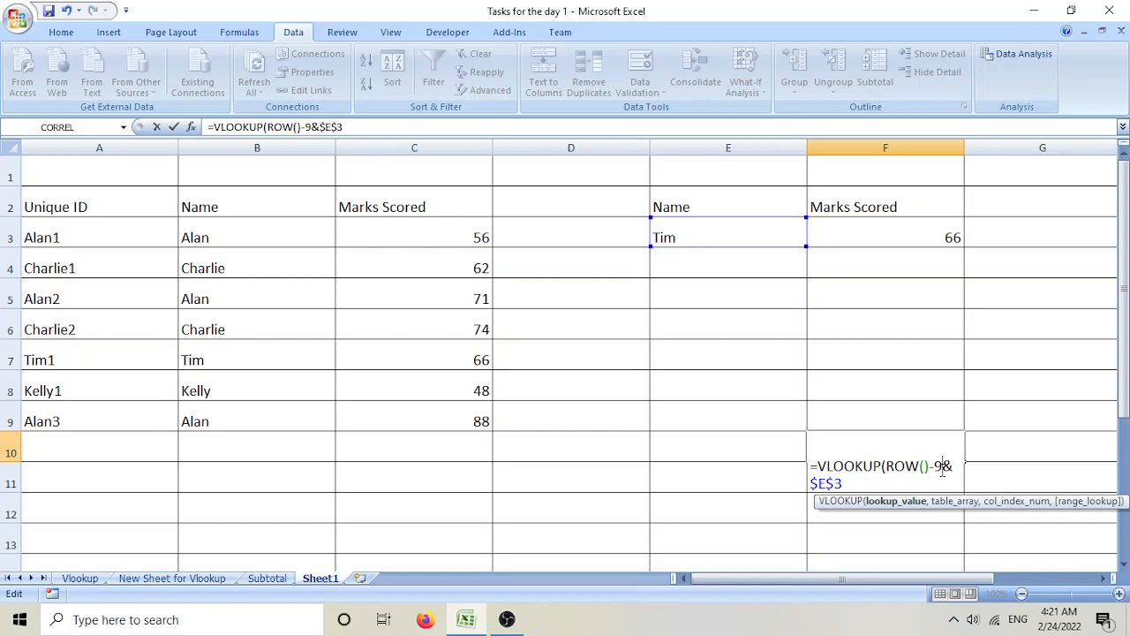
- Delete ROW()-9 from before the ampersand in the F10 VLOOKUP lookup value
{"action": "key", "text": "shift+Left"}
{"action": "key", "text": "shift+Left"}
{"action": "key", "text": "shift+Left"}
{"action": "key", "text": "shift+Left"}
{"action": "key", "text": "shift+Left"}
{"action": "key", "text": "shift+Left"}
{"action": "key", "text": "shift+Left"}
{"action": "key", "text": "BackSpace"}
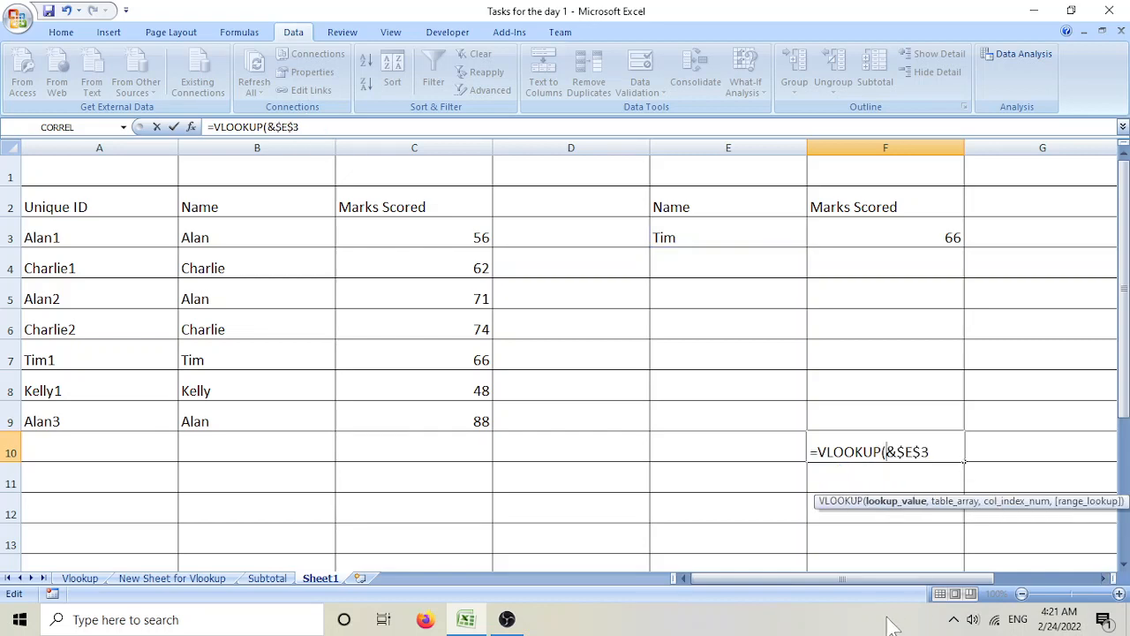
- Remove the ampersand before $E$3 and append &ROW()-9 so the F10 VLOOKUP lookup value is $E$3&ROW()-9
{"action": "key", "text": "Left"}
{"action": "key", "text": "Left"}
{"action": "key", "text": "Left"}
{"action": "key", "text": "Left"}
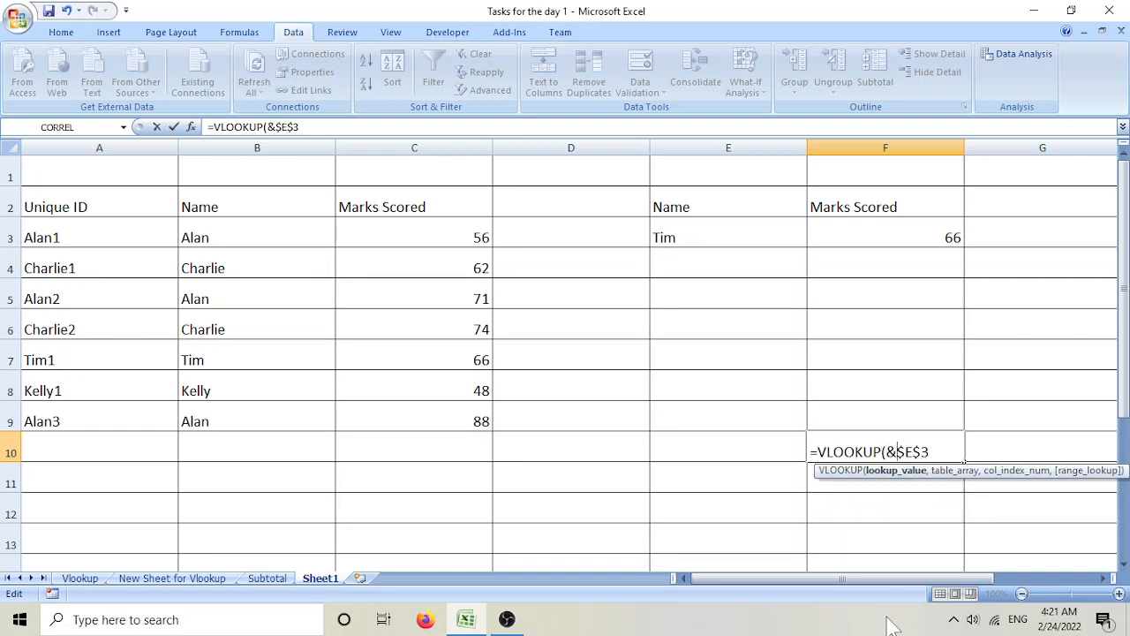
{"action": "key", "text": "BackSpace"}
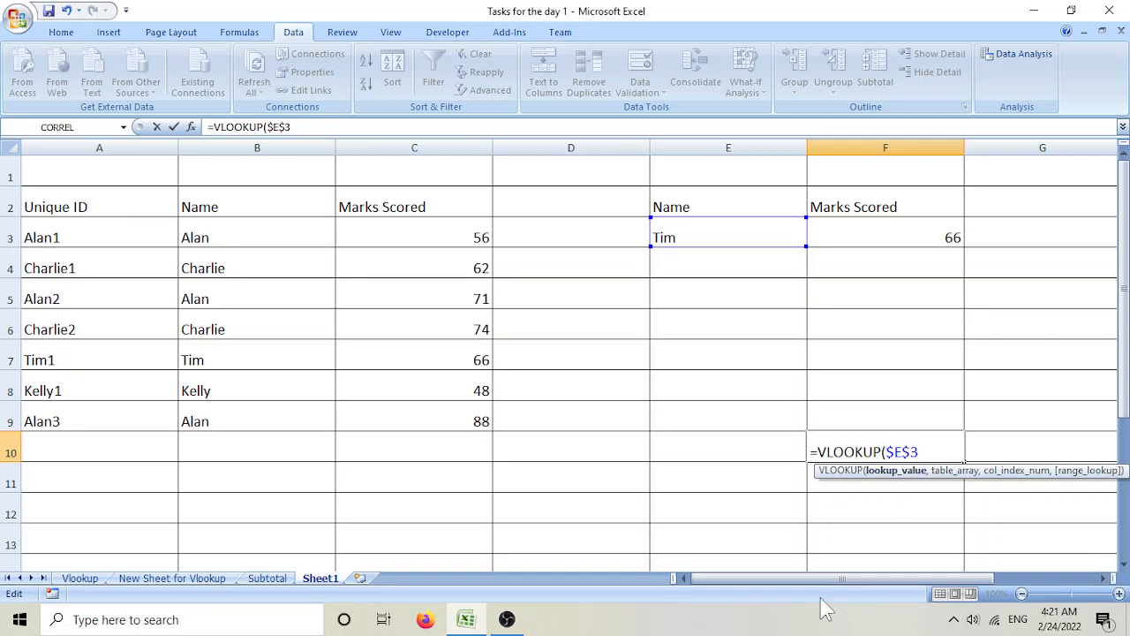
{"action": "type", "text": "ROW()-9"}
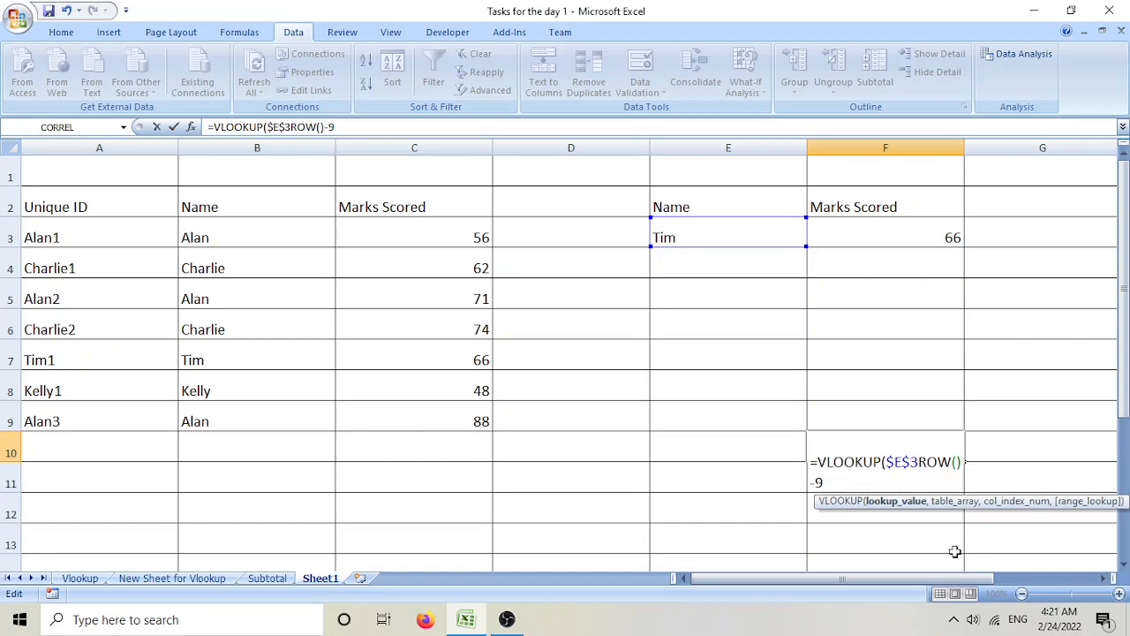
{"action": "type", "text": "&"}
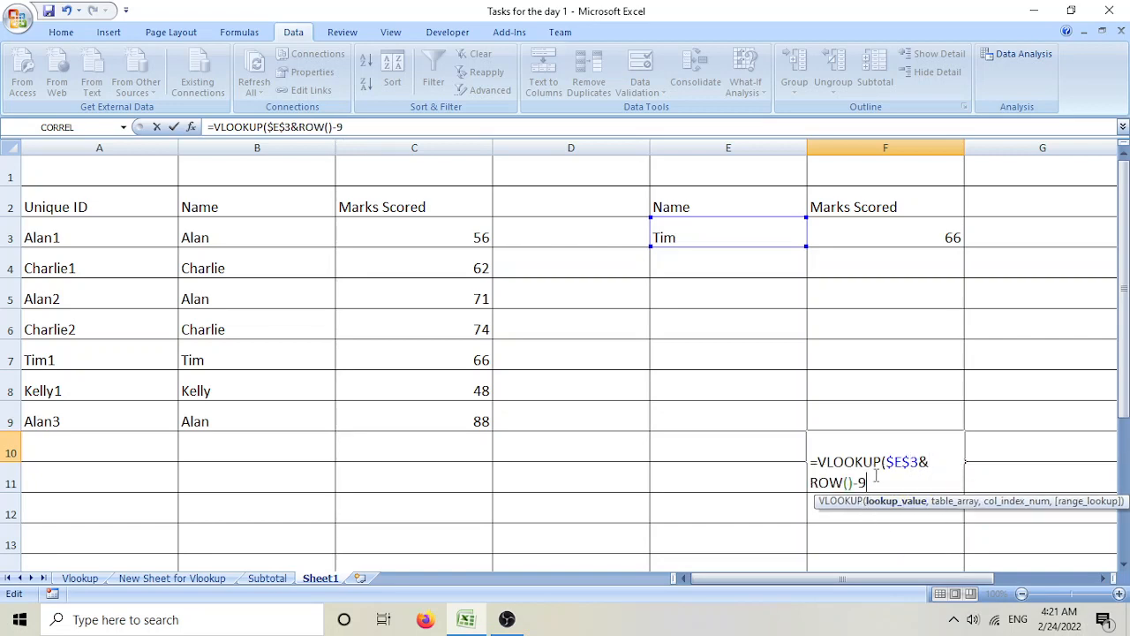
- Add the range A2:C9 as the table array of the F10 VLOOKUP and make it absolute as $A$2:$C$9
{"action": "type", "text": ","}
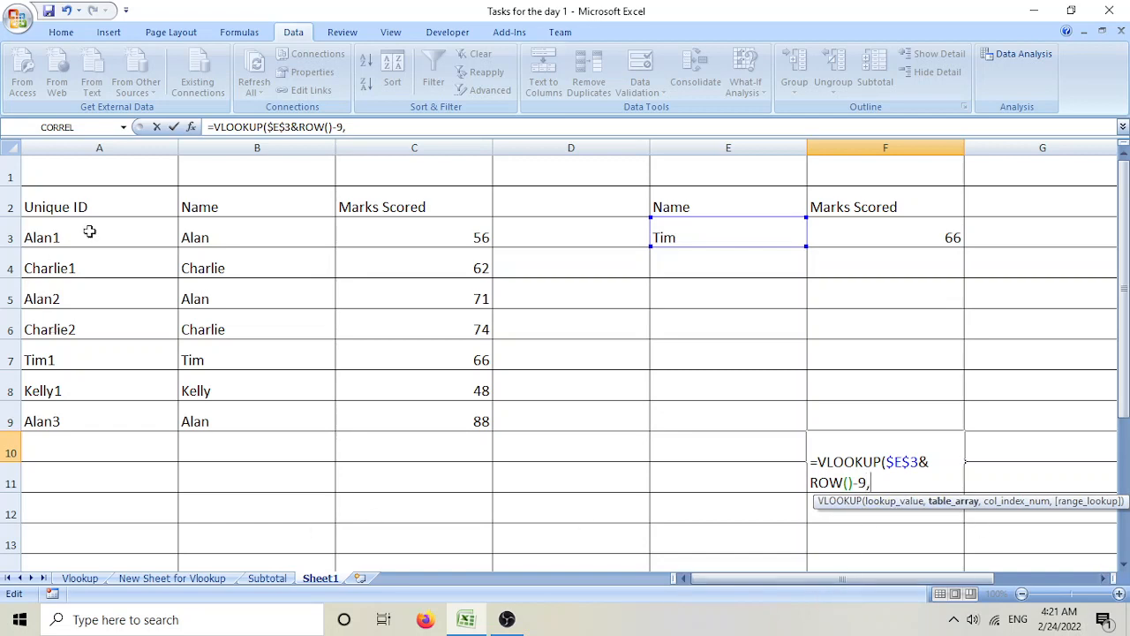
{"action": "left_click_drag", "start_coordinate": [67, 197], "coordinate": [416, 419]}
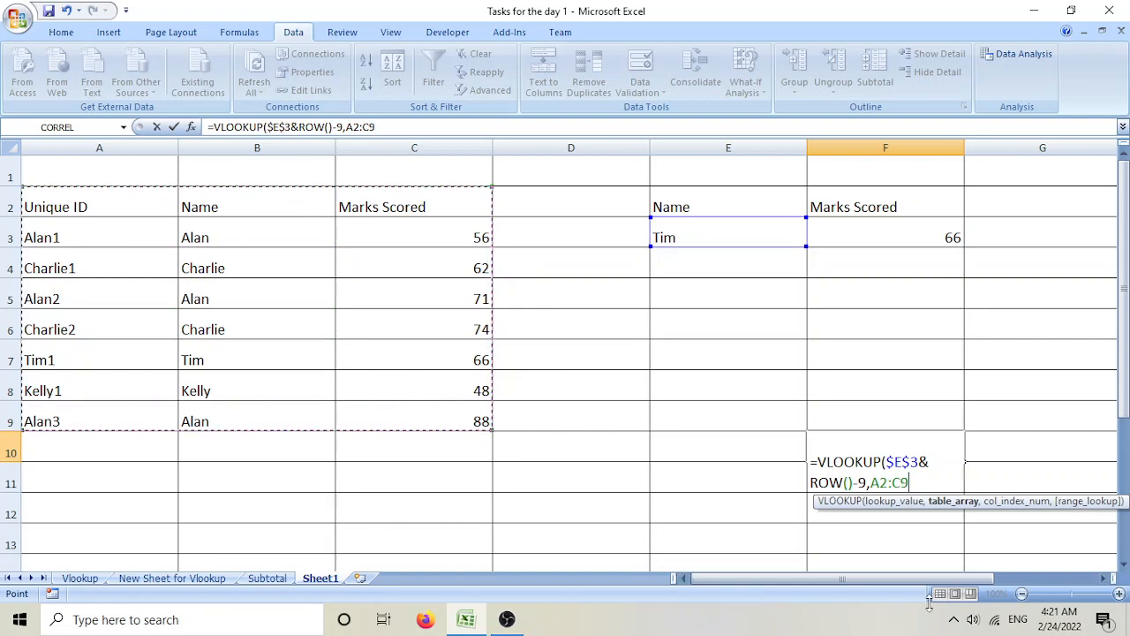
{"action": "left_click", "coordinate": [874, 483]}
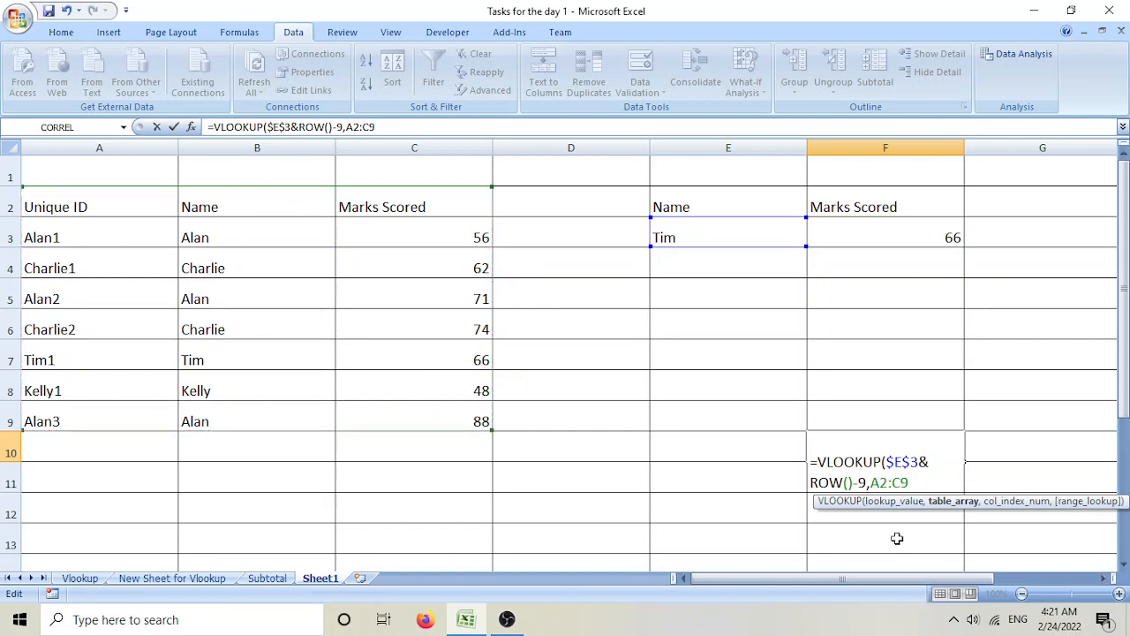
{"action": "left_click", "coordinate": [963, 504]}
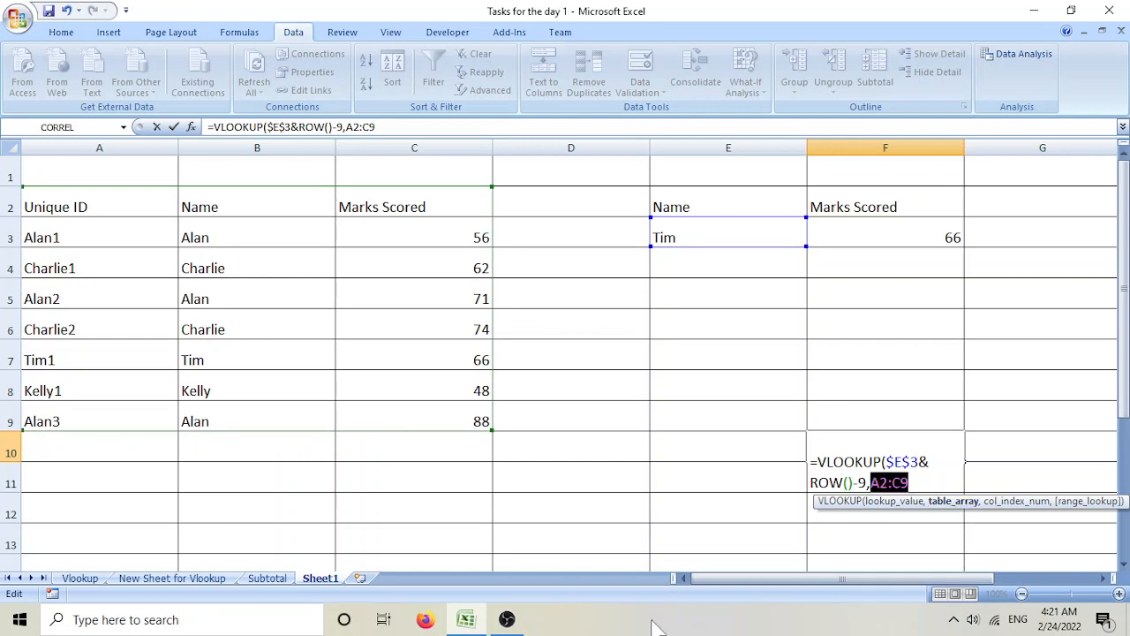
{"action": "key", "text": "F4"}
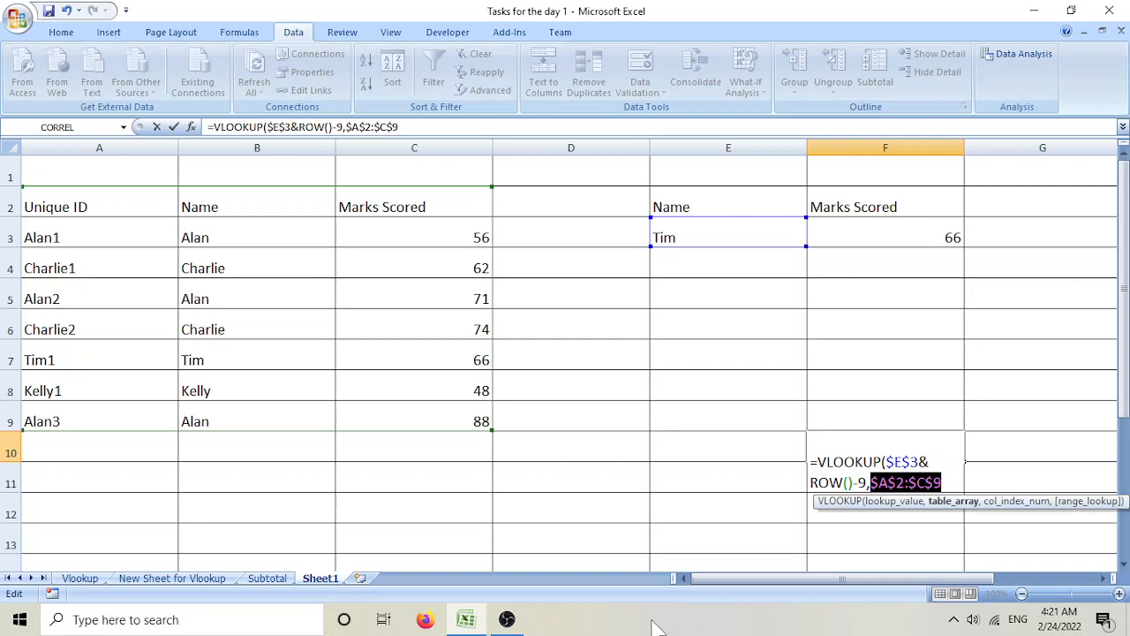
{"action": "left_click", "coordinate": [944, 480]}
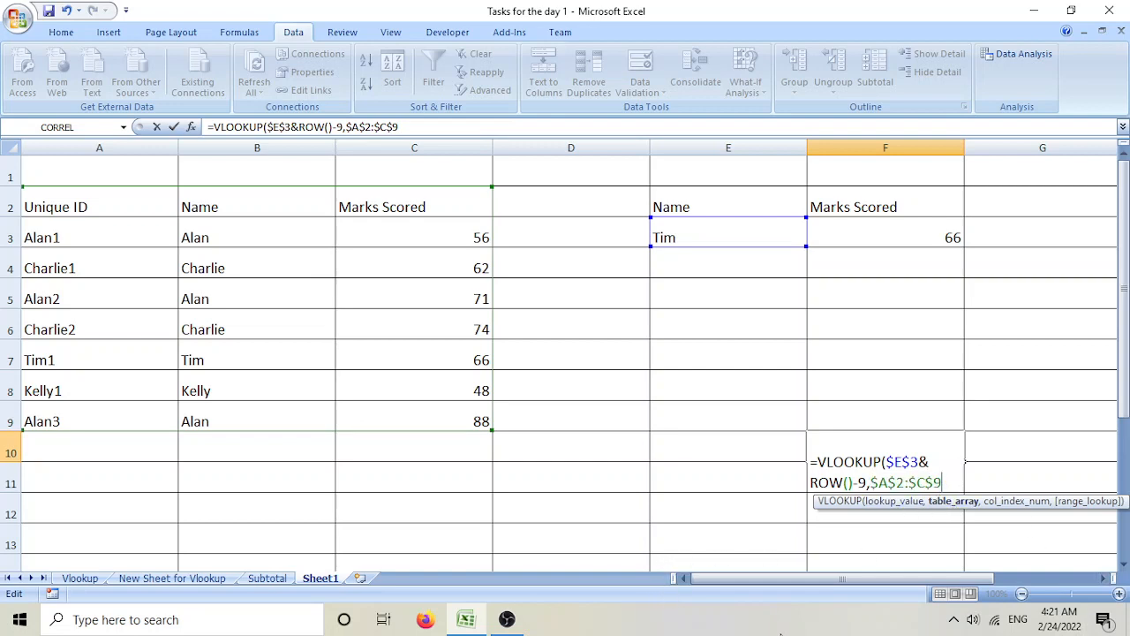
- Complete the F10 VLOOKUP with column index 3 and exact match FALSE, and enter the formula
{"action": "type", "text": ","}
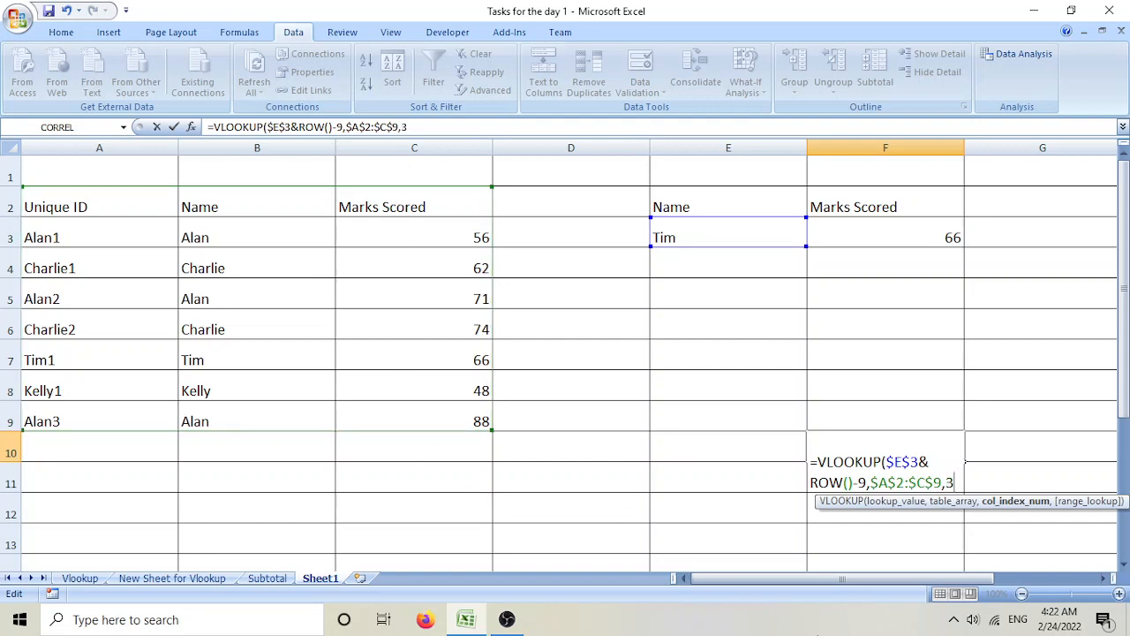
{"action": "type", "text": "3,"}
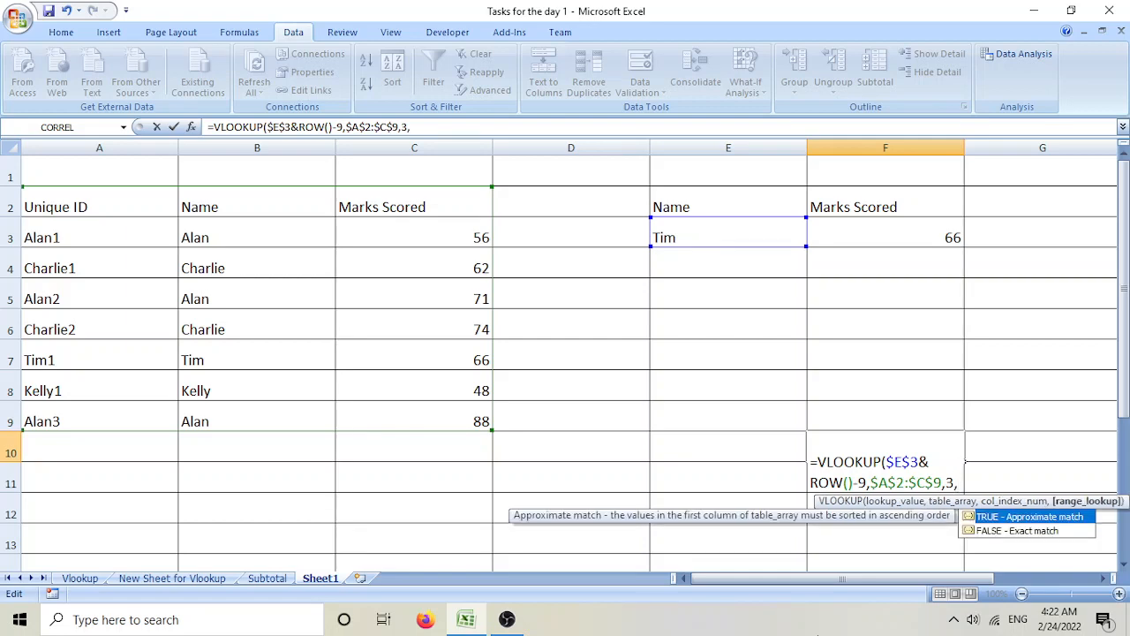
{"action": "key", "text": "Down"}
{"action": "key", "text": "Tab"}
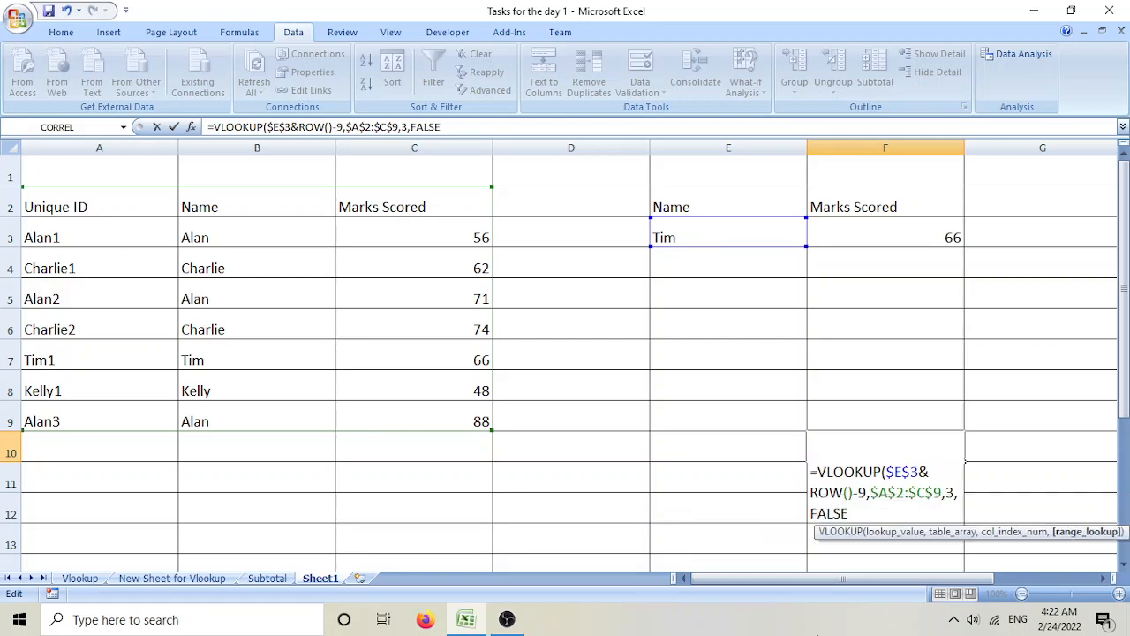
{"action": "type", "text": ")"}
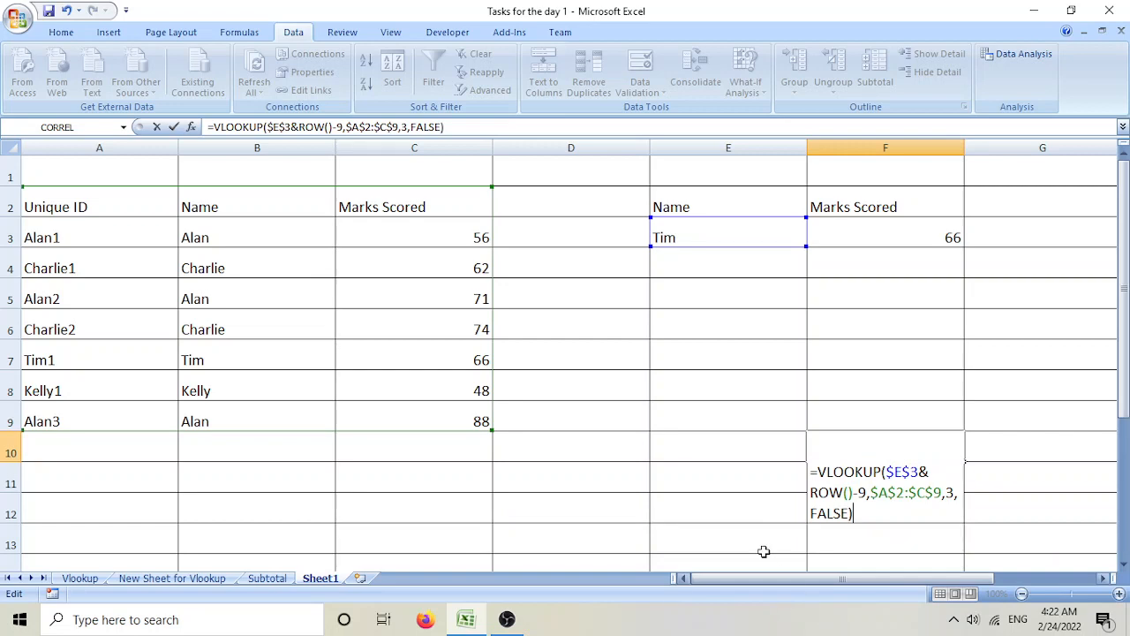
{"action": "key", "text": "Return"}
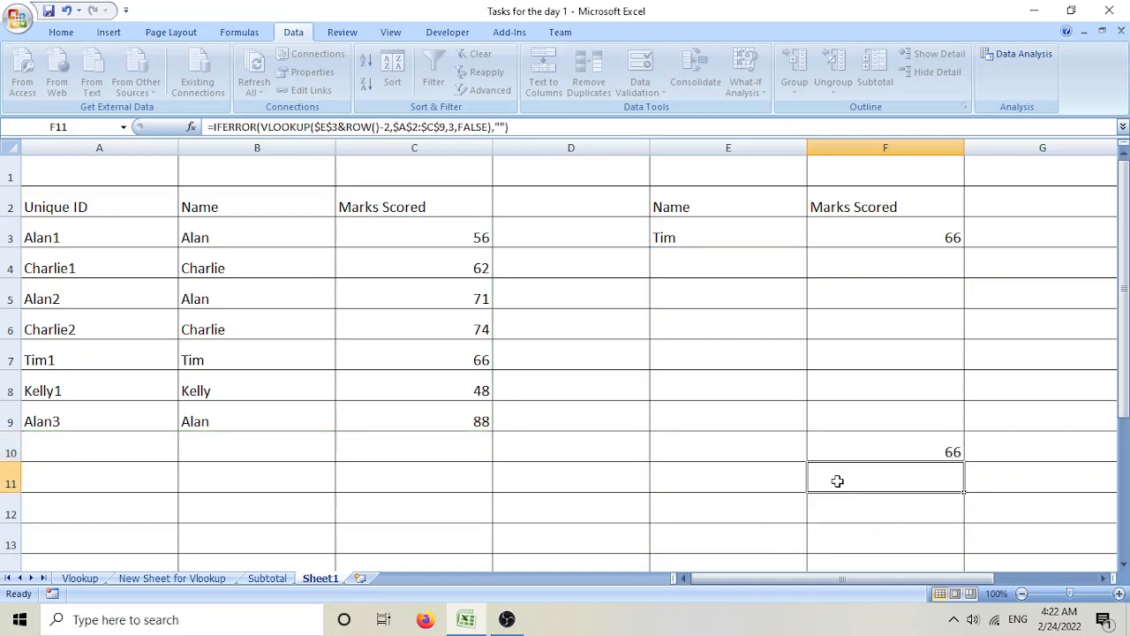
{"action": "left_click", "coordinate": [915, 448]}
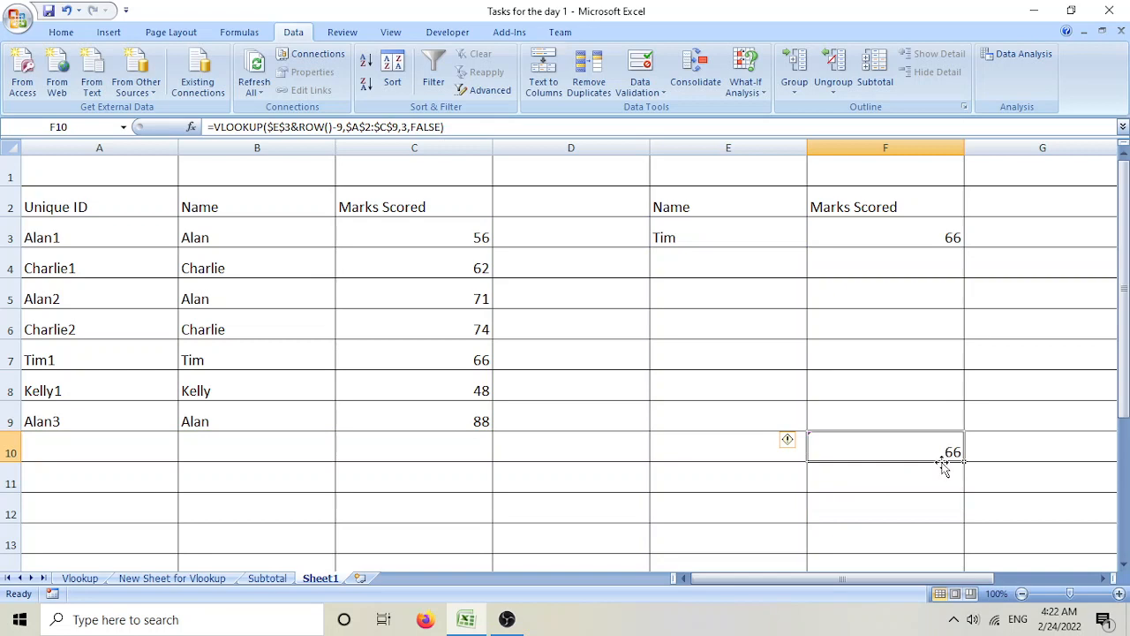
- Choose the first name in the E3 dropdown list
{"action": "left_click", "coordinate": [756, 241]}
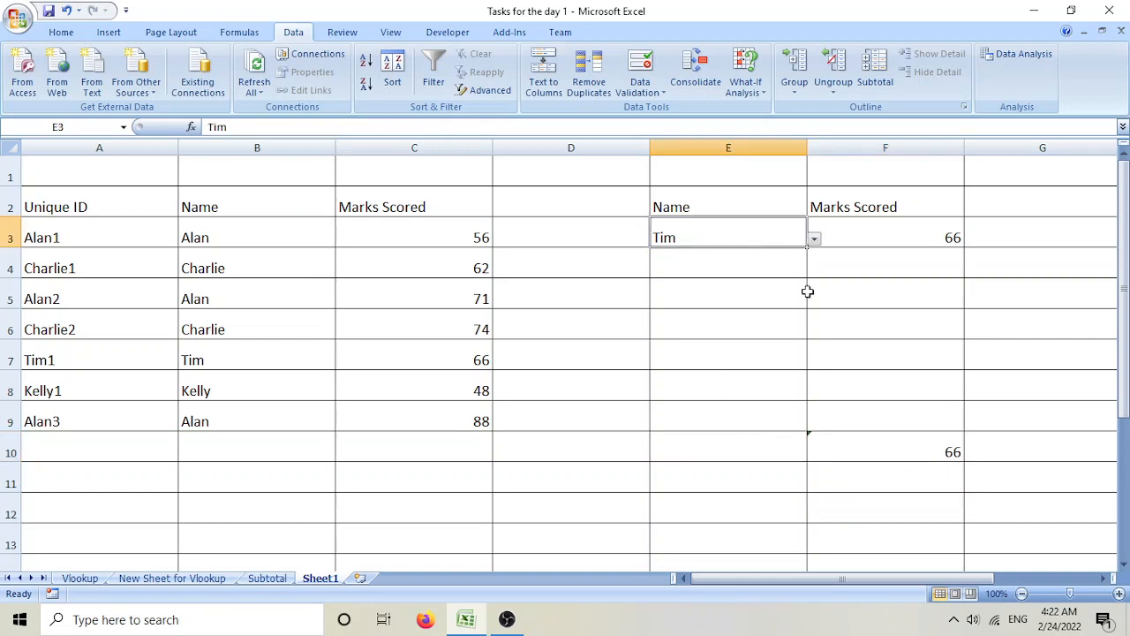
{"action": "left_click", "coordinate": [814, 239]}
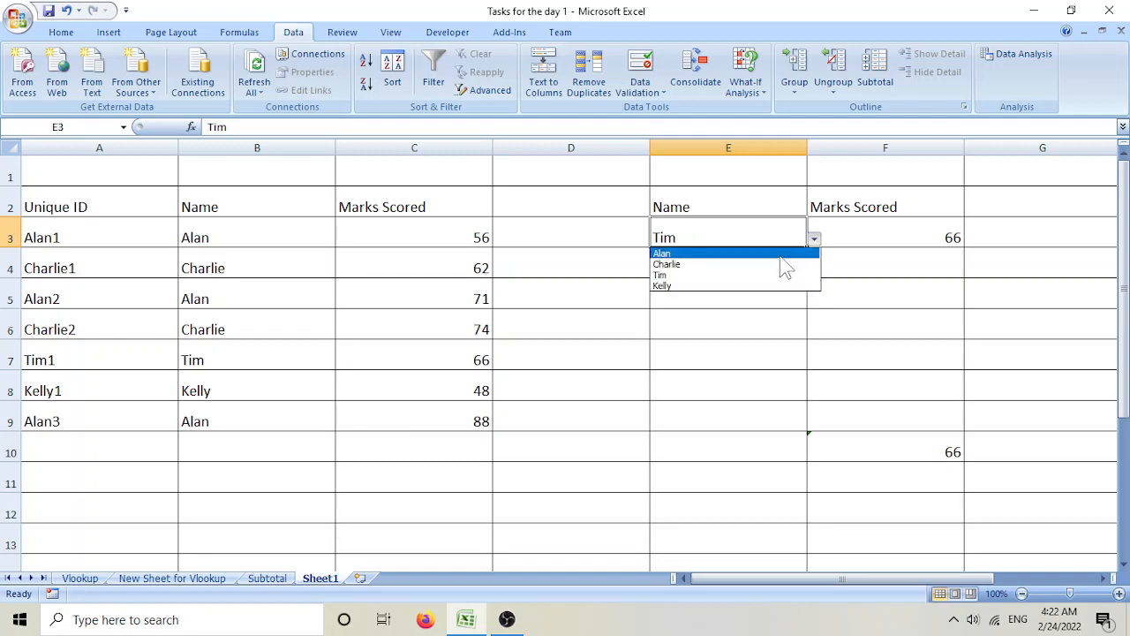
{"action": "left_click", "coordinate": [780, 252]}
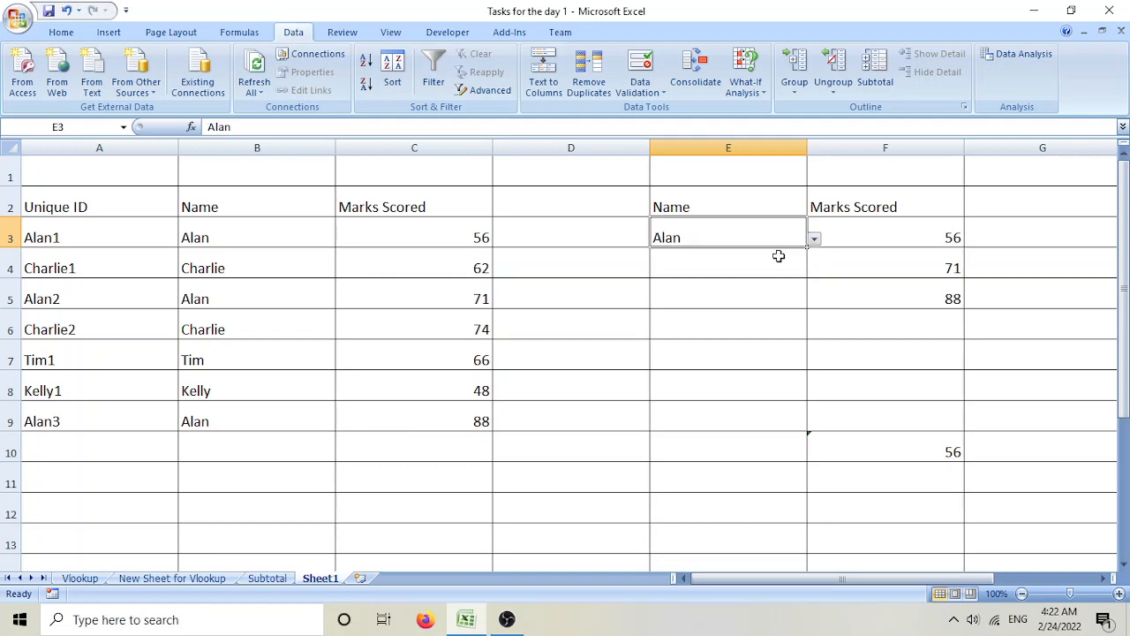
- Fill the F10 VLOOKUP formula down through F17
{"action": "left_click", "coordinate": [928, 453]}
{"action": "left_click_drag", "start_coordinate": [966, 465], "coordinate": [938, 529]}
{"action": "scroll", "coordinate": [926, 446], "scroll_direction": "up", "scroll_amount": 1}
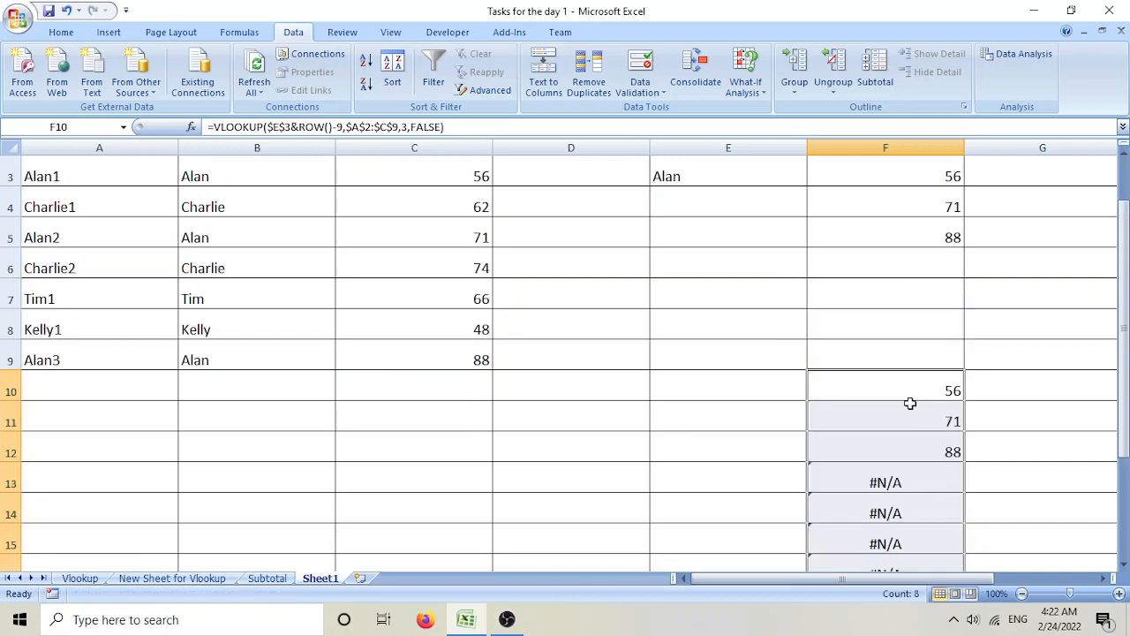
- Wrap the F10 VLOOKUP in IFERROR with an empty string "" as the value if error
{"action": "double_click", "coordinate": [881, 389]}
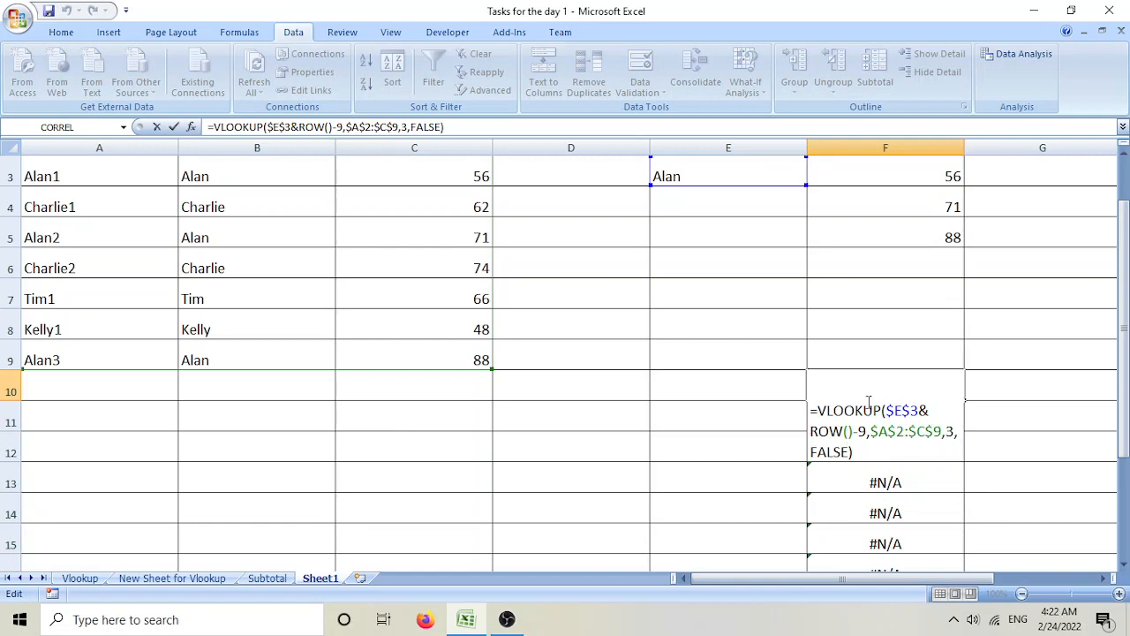
{"action": "type", "text": "IFE"}
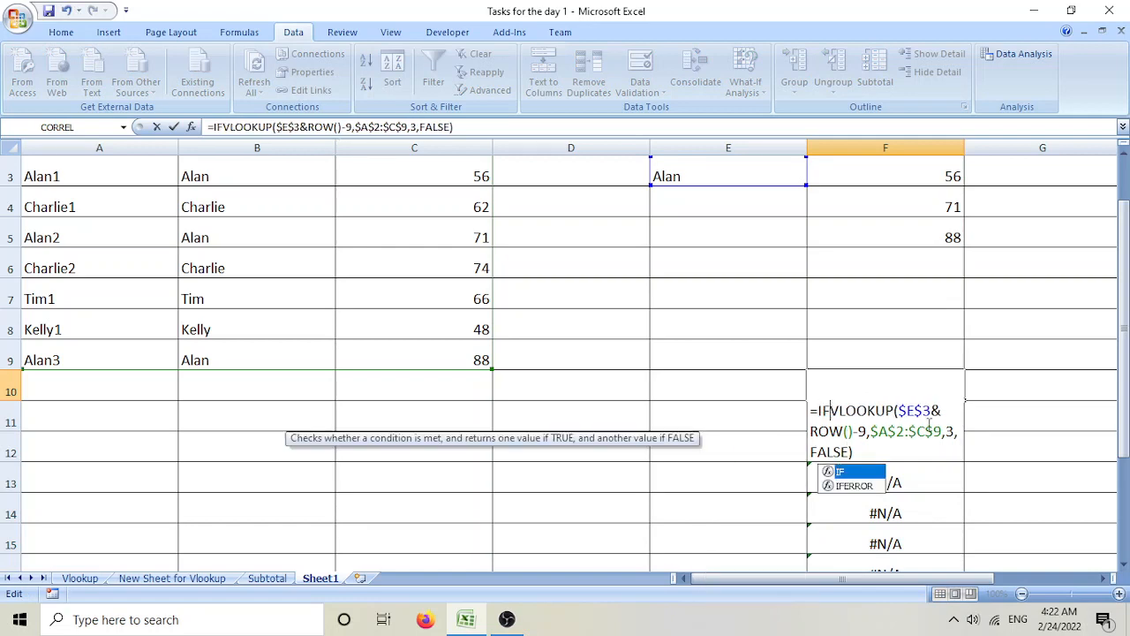
{"action": "key", "text": "Tab"}
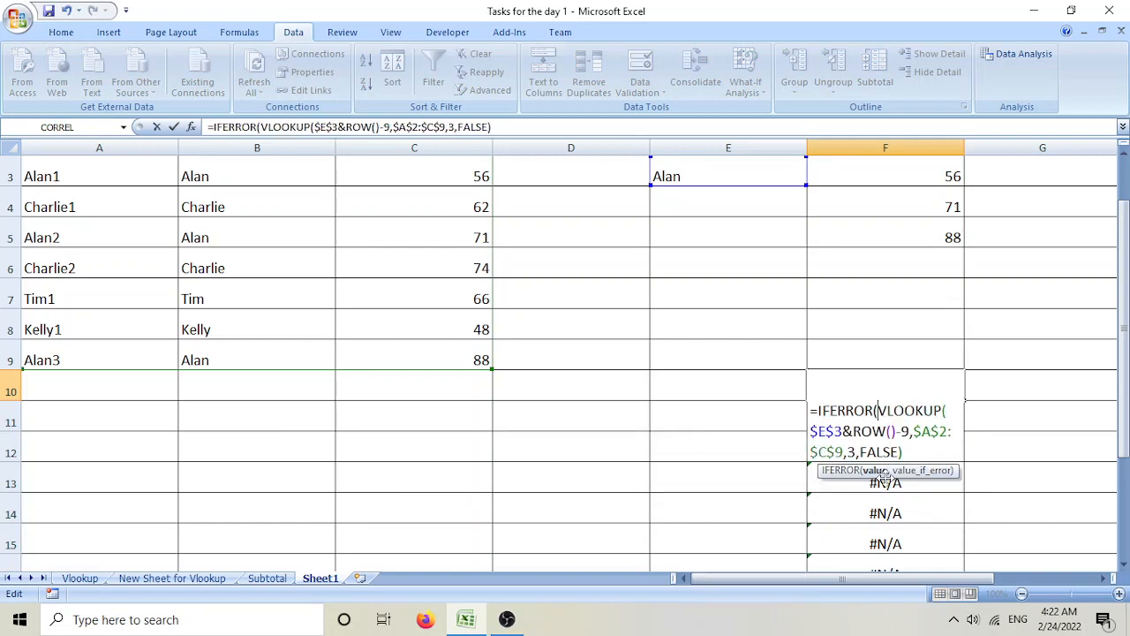
{"action": "left_click_drag", "start_coordinate": [879, 410], "coordinate": [915, 461]}
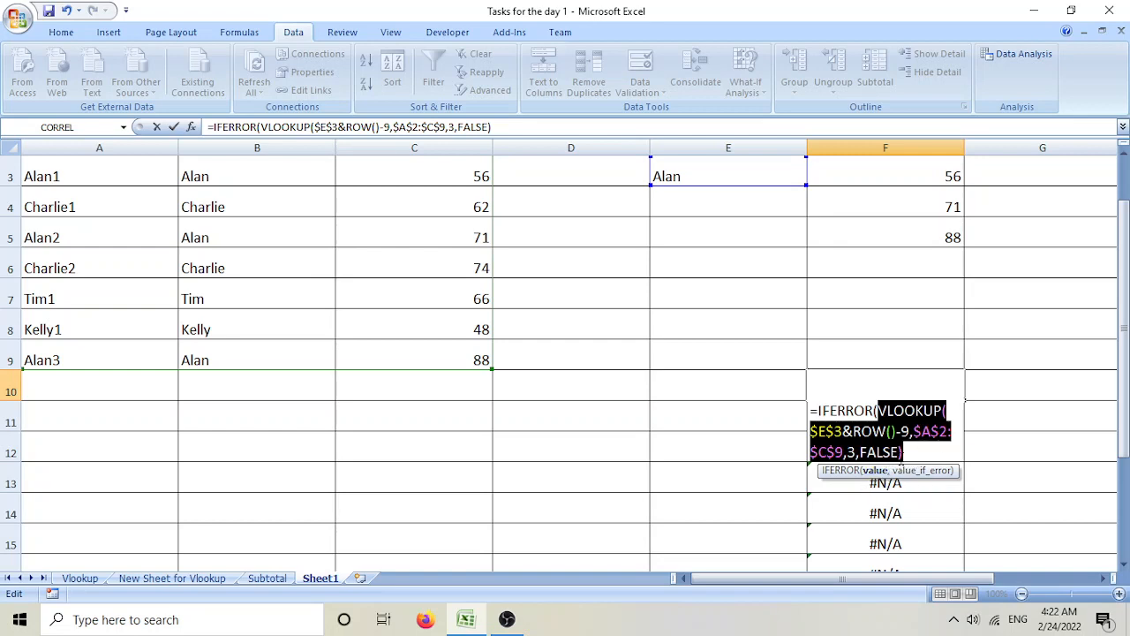
{"action": "left_click", "coordinate": [913, 451]}
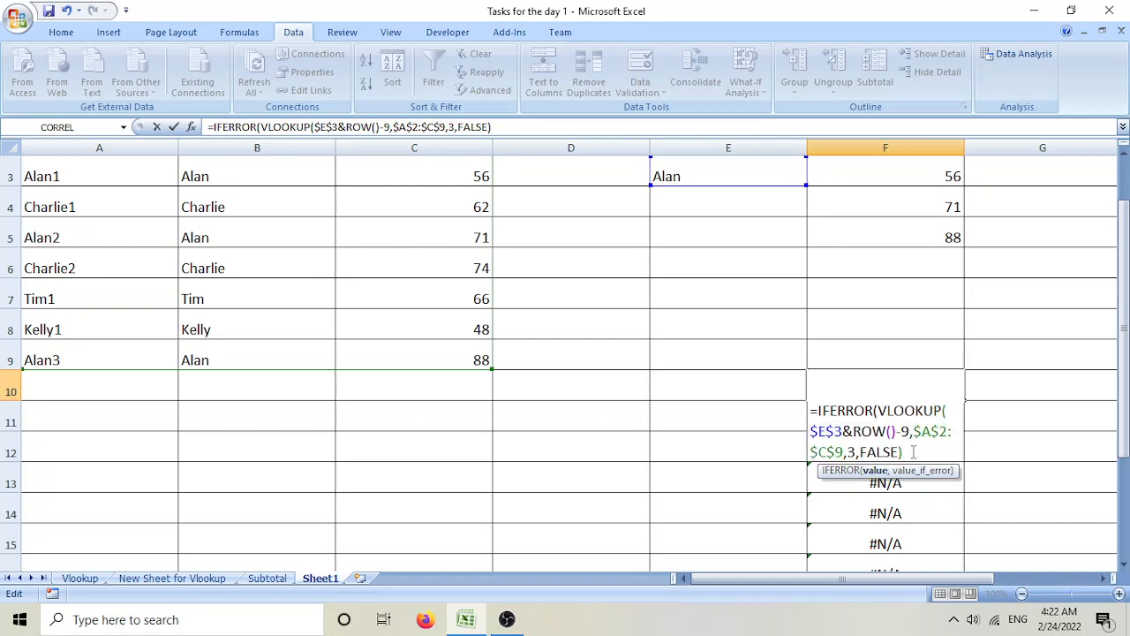
{"action": "type", "text": ","}
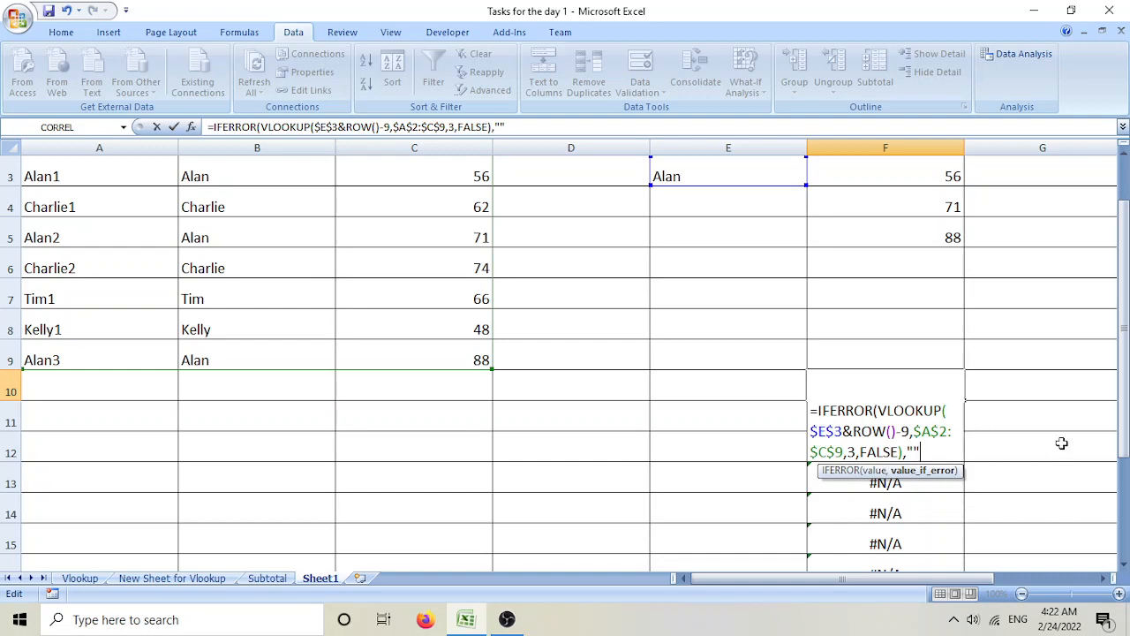
{"action": "key", "text": "Return"}
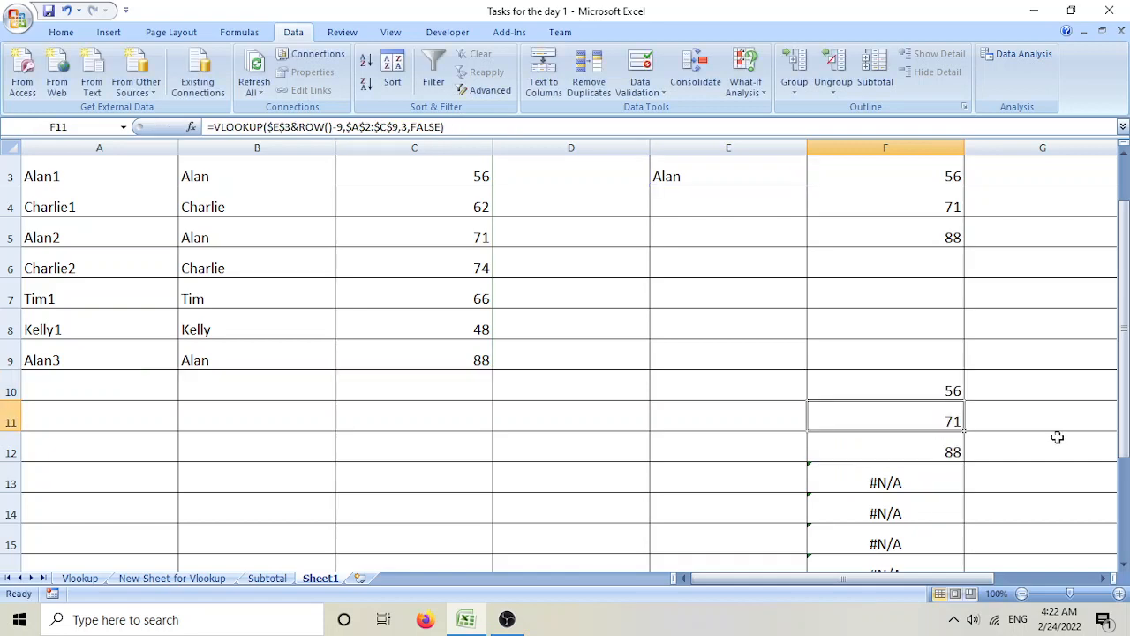
- Copy the F10 IFERROR formula down through F17, replacing the plain VLOOKUP formulas there
{"action": "left_click", "coordinate": [926, 397]}
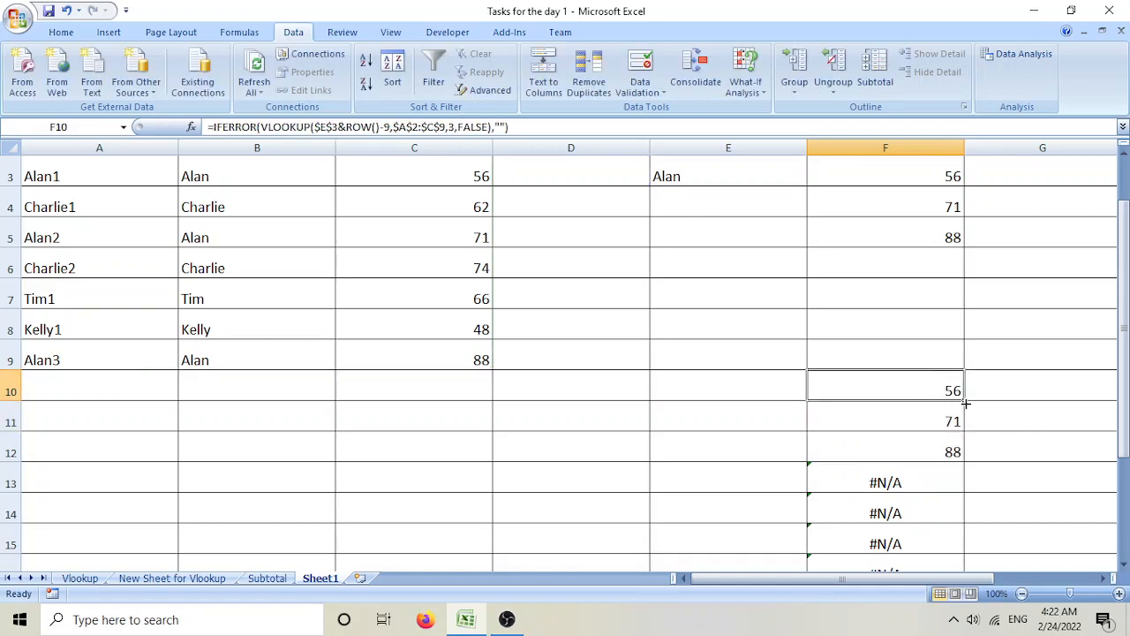
{"action": "left_click_drag", "start_coordinate": [962, 398], "coordinate": [936, 557]}
{"action": "scroll", "coordinate": [928, 502], "scroll_direction": "up", "scroll_amount": 2}
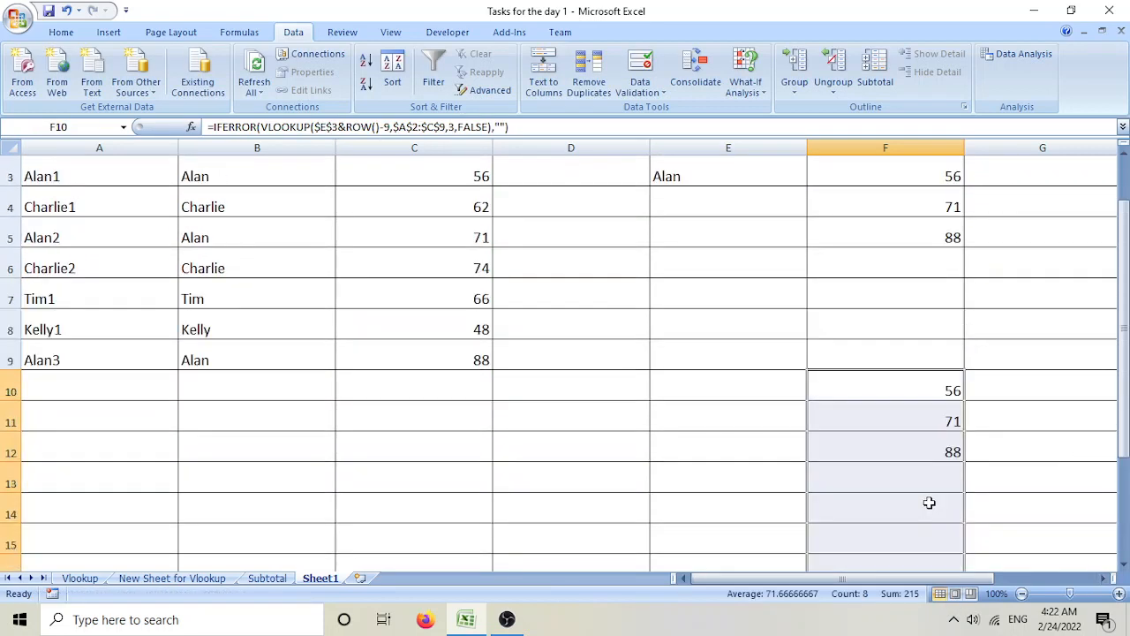
{"action": "left_click", "coordinate": [885, 448]}
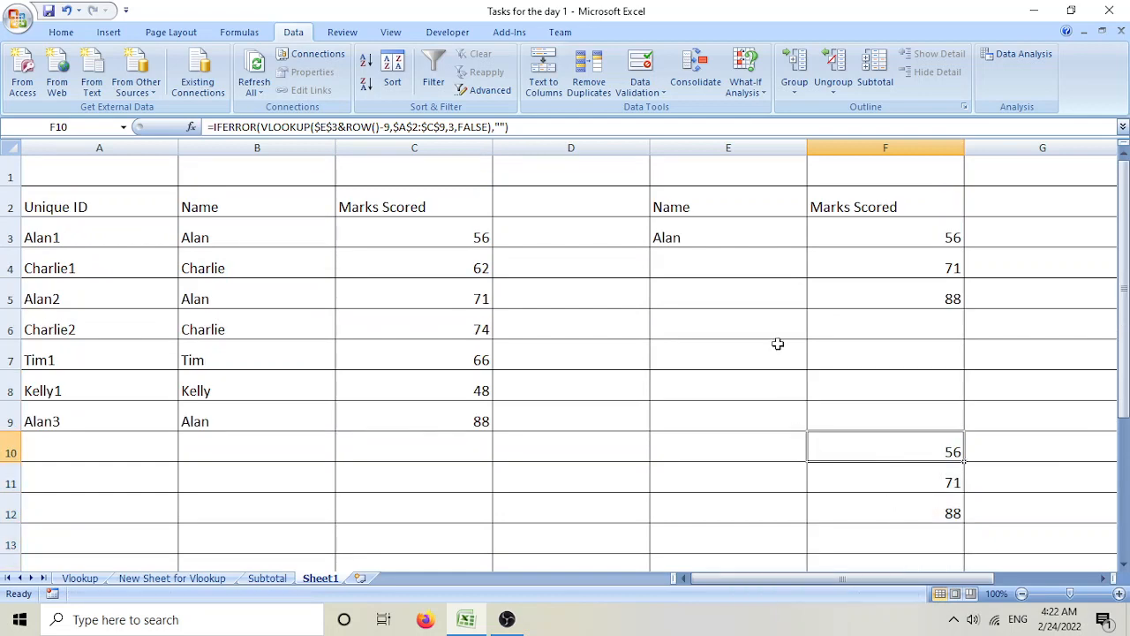
- Test the new formulas by choosing the second, third and fourth names in turn from the E3 dropdown list
{"action": "left_click", "coordinate": [753, 239]}
{"action": "left_click", "coordinate": [814, 239]}
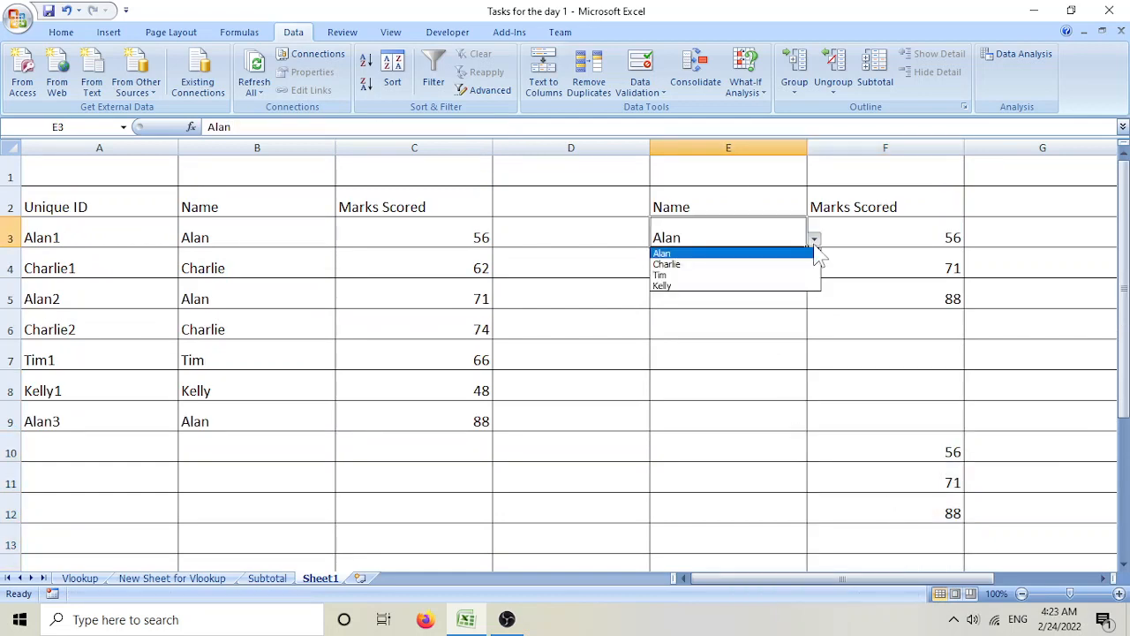
{"action": "left_click", "coordinate": [758, 264]}
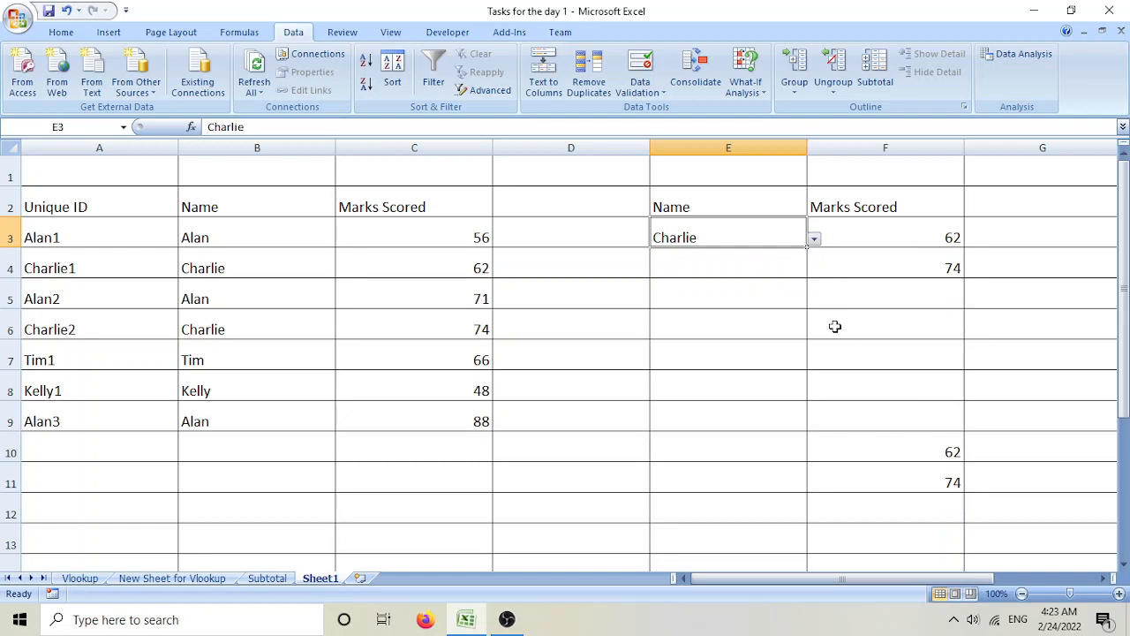
{"action": "left_click", "coordinate": [814, 239]}
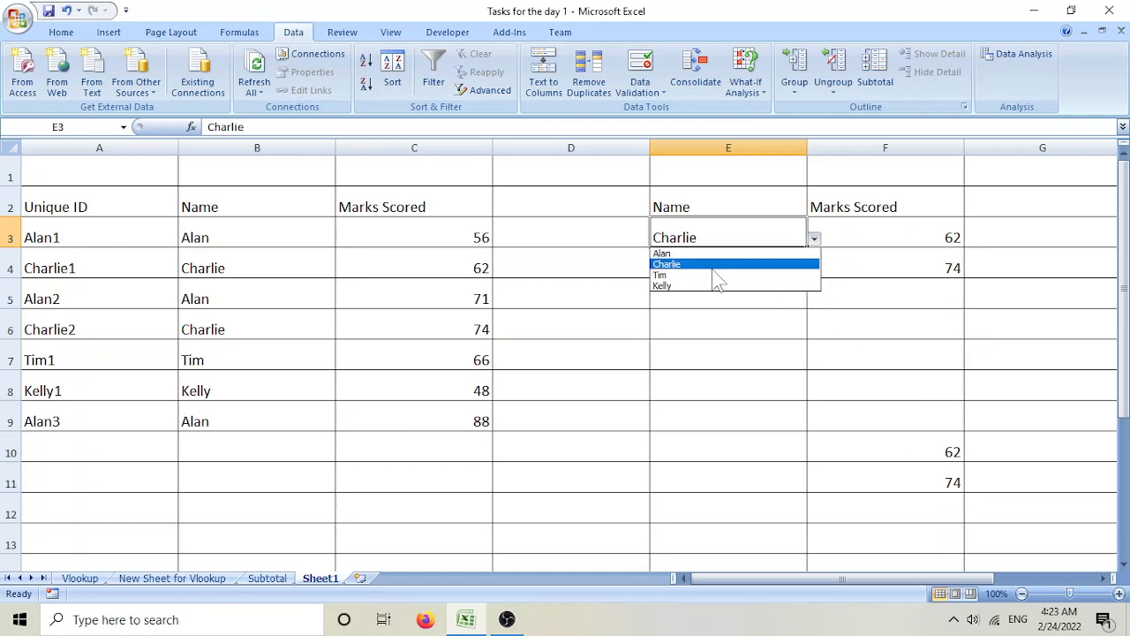
{"action": "left_click", "coordinate": [713, 275]}
{"action": "left_click", "coordinate": [814, 239]}
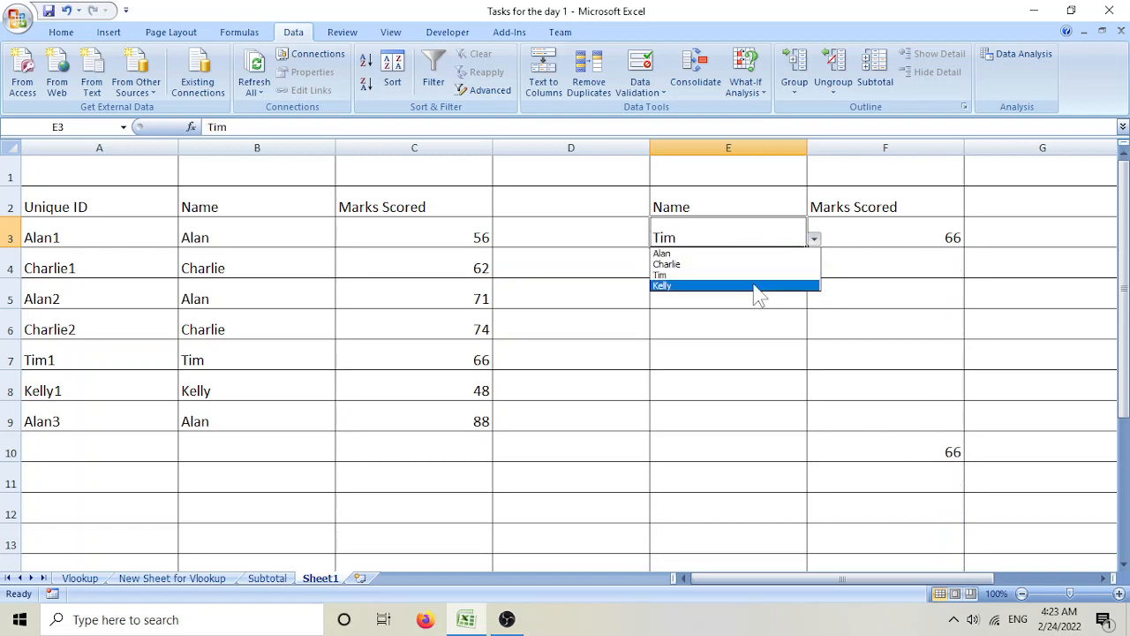
{"action": "left_click", "coordinate": [754, 285]}
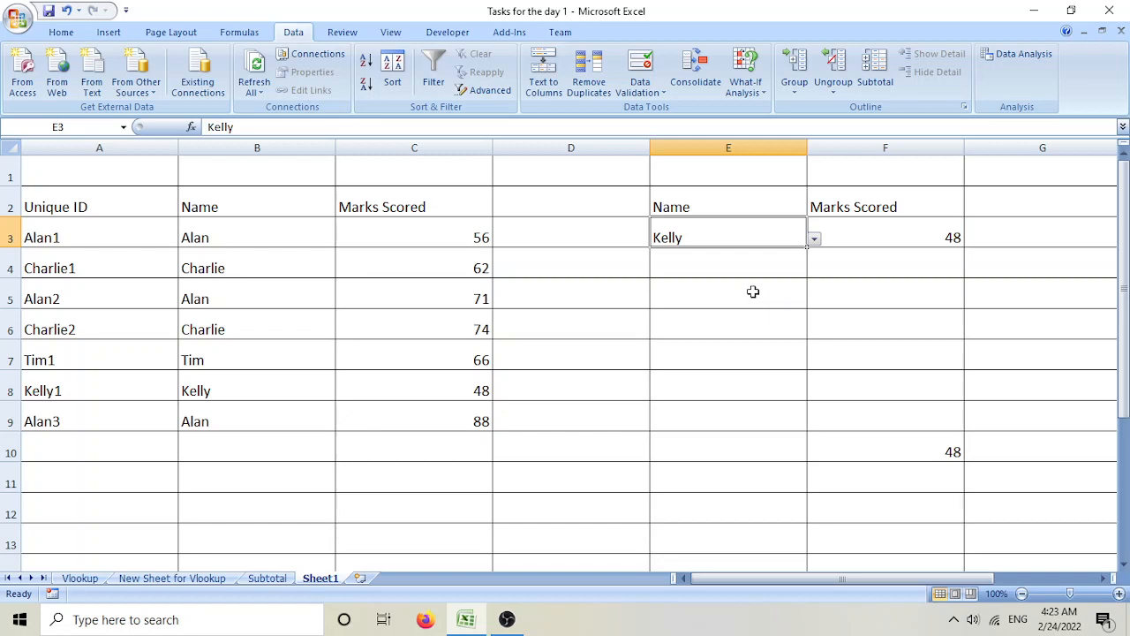
{"action": "left_click", "coordinate": [507, 619]}
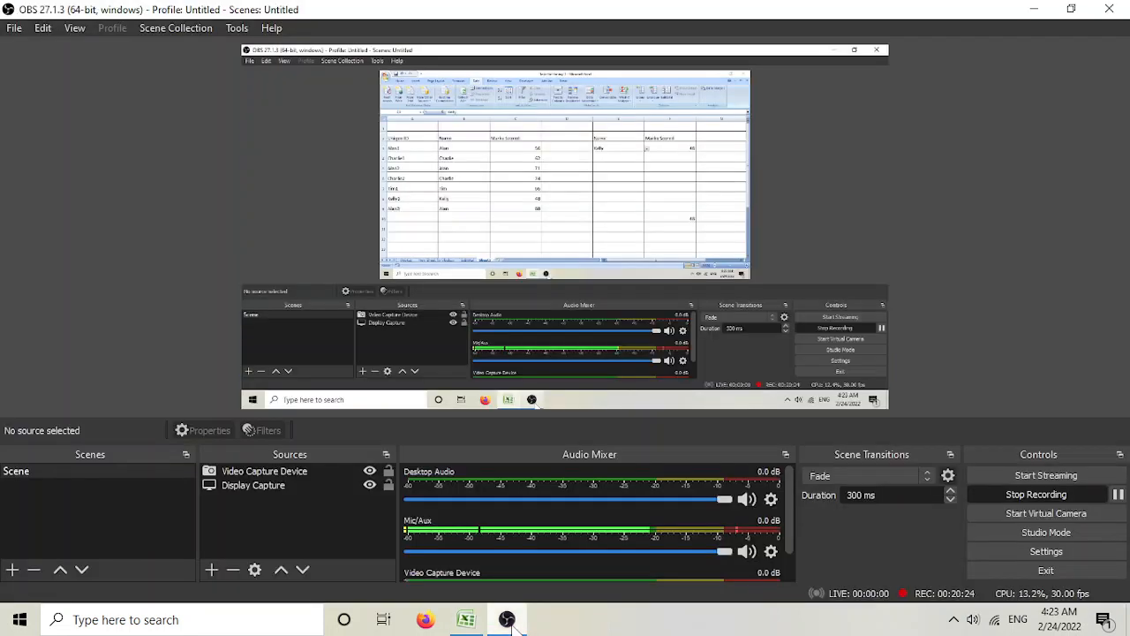